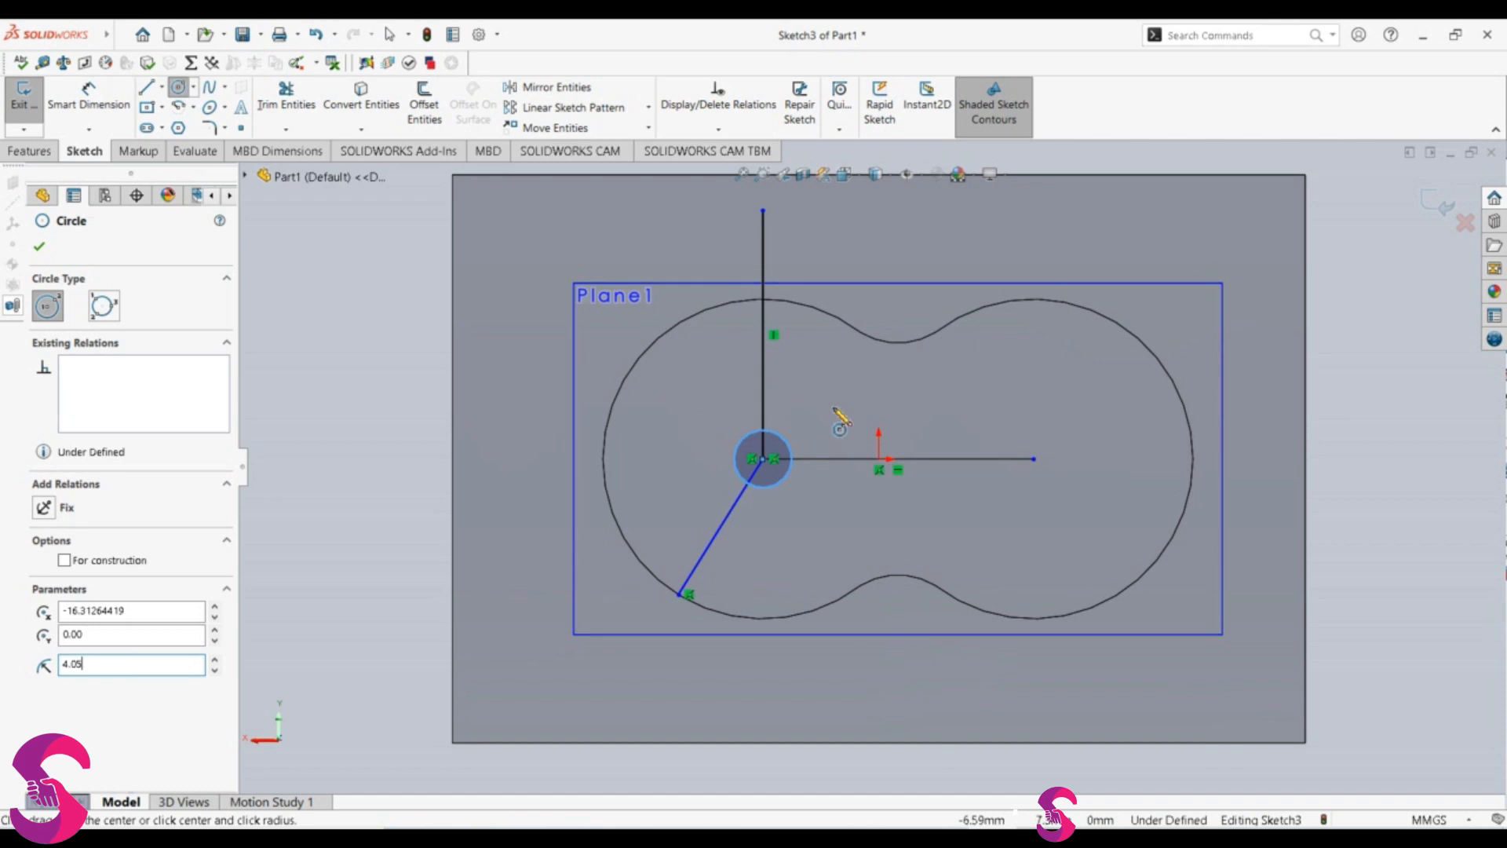
# Step: Draw a circle of 4.05 mm radius centred on the right end of the horizontal line
pyautogui.press('Escape')
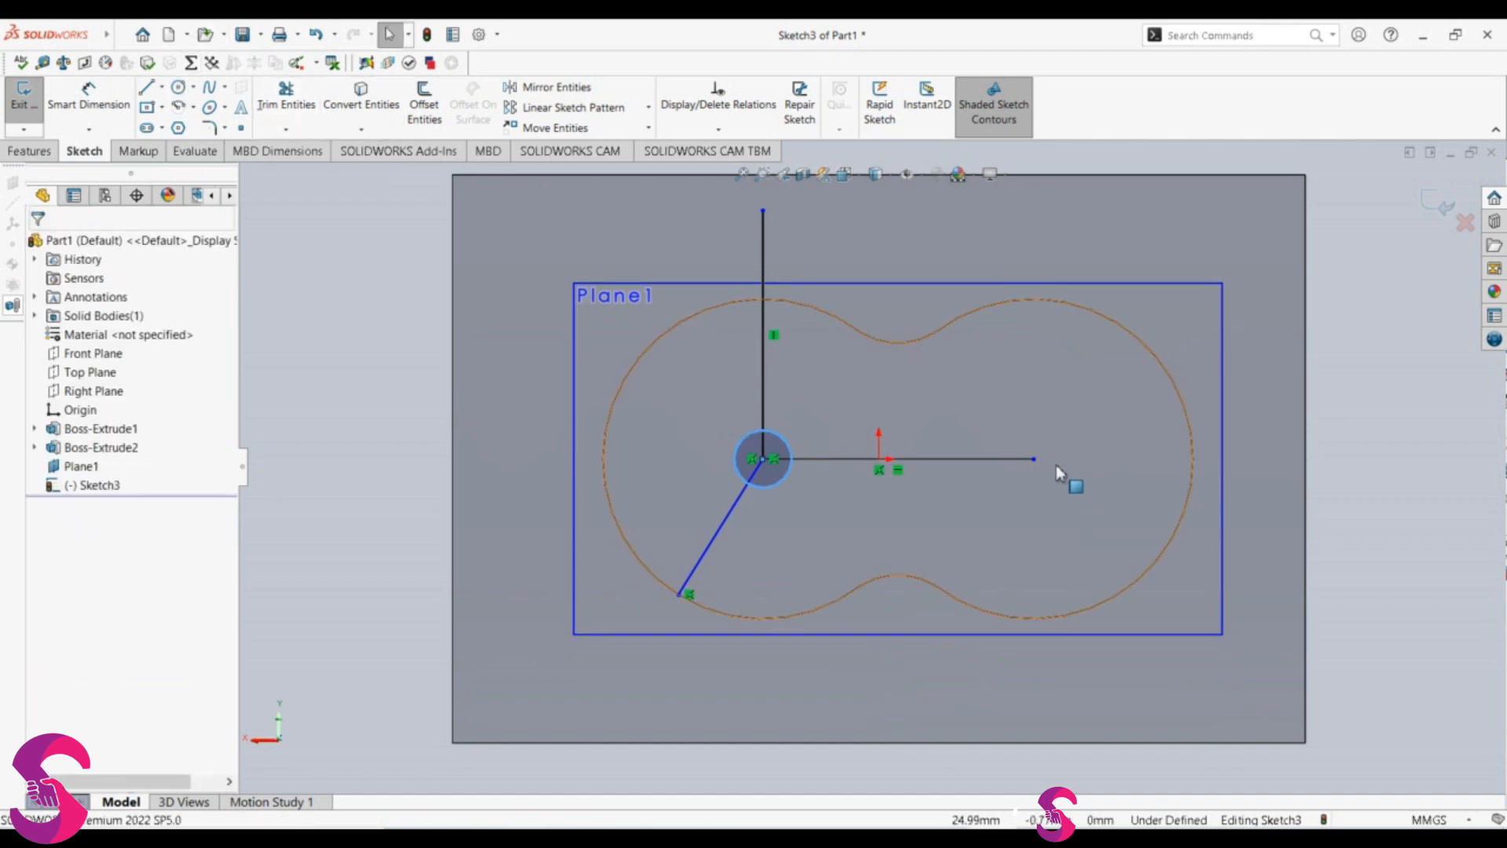
pyautogui.click(185, 88)
pyautogui.moveTo(1034, 459); pyautogui.dragTo(1056, 438)
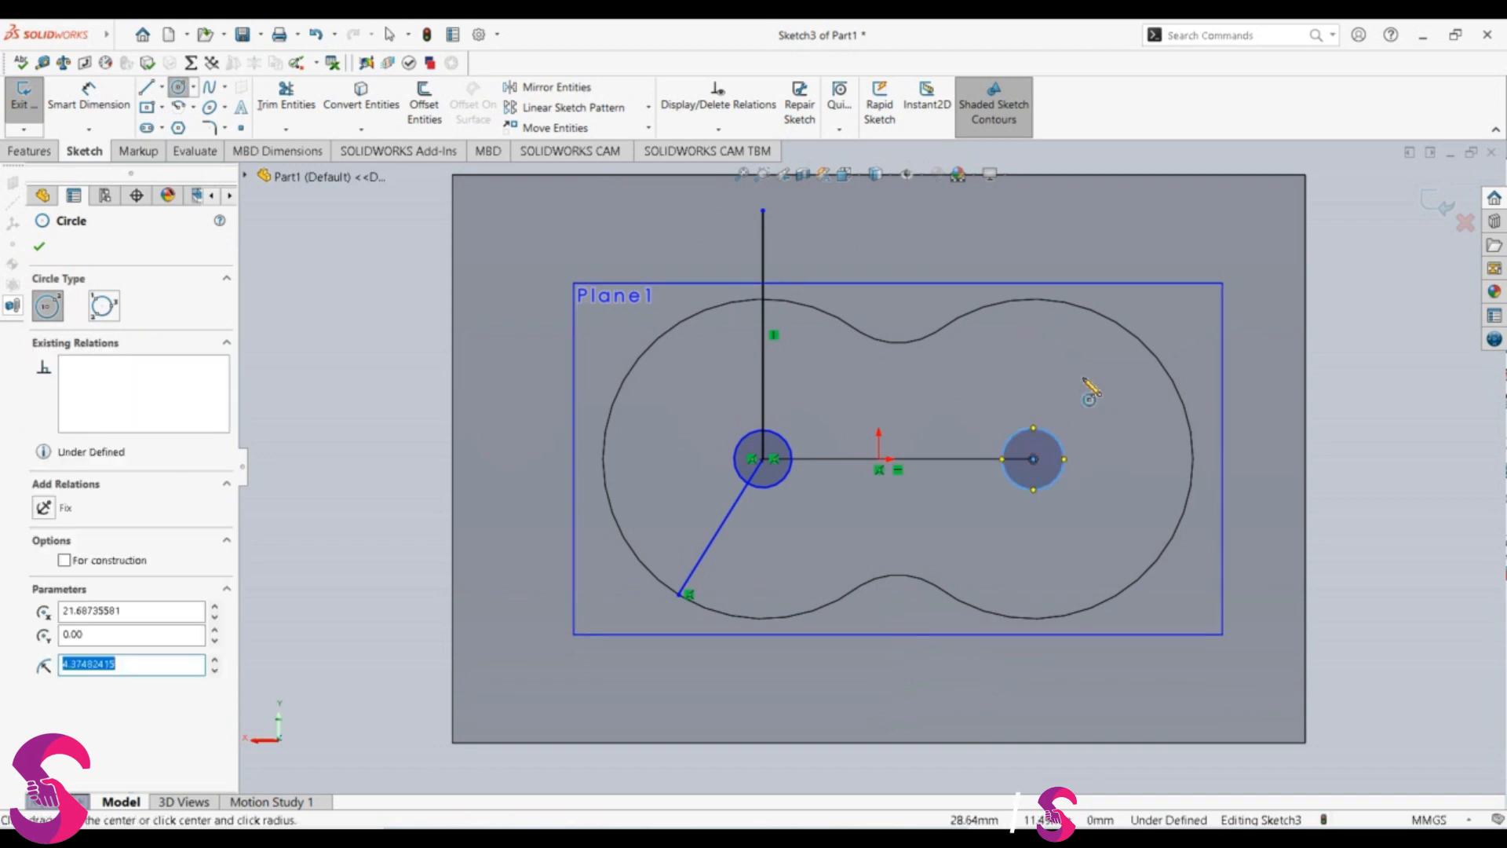
pyautogui.write('4.05')
pyautogui.press('Escape')
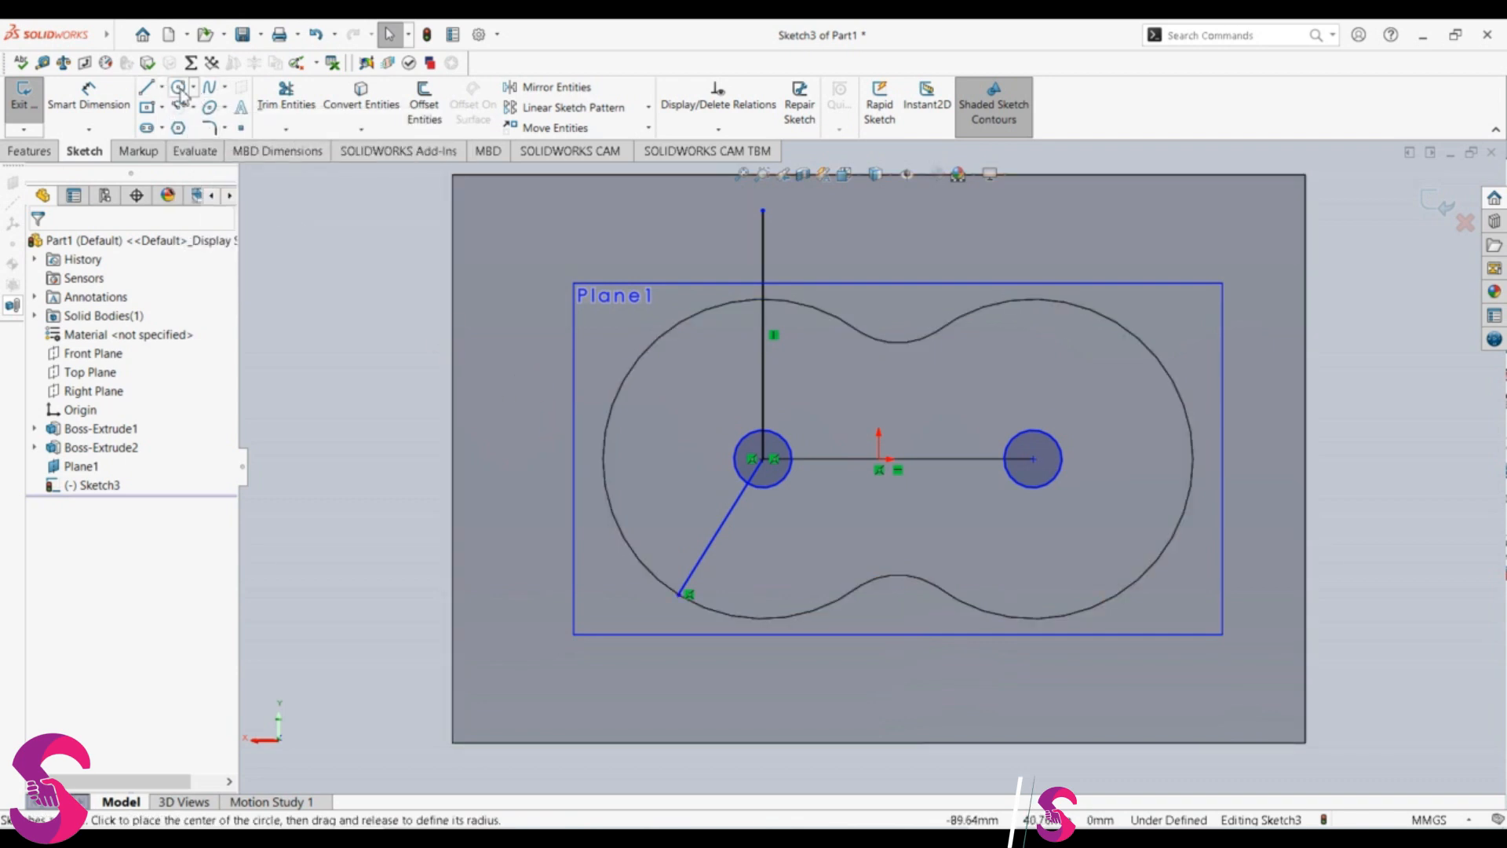
# Step: Draw a circle of 12 mm radius concentric with the small left circle
pyautogui.click(180, 88)
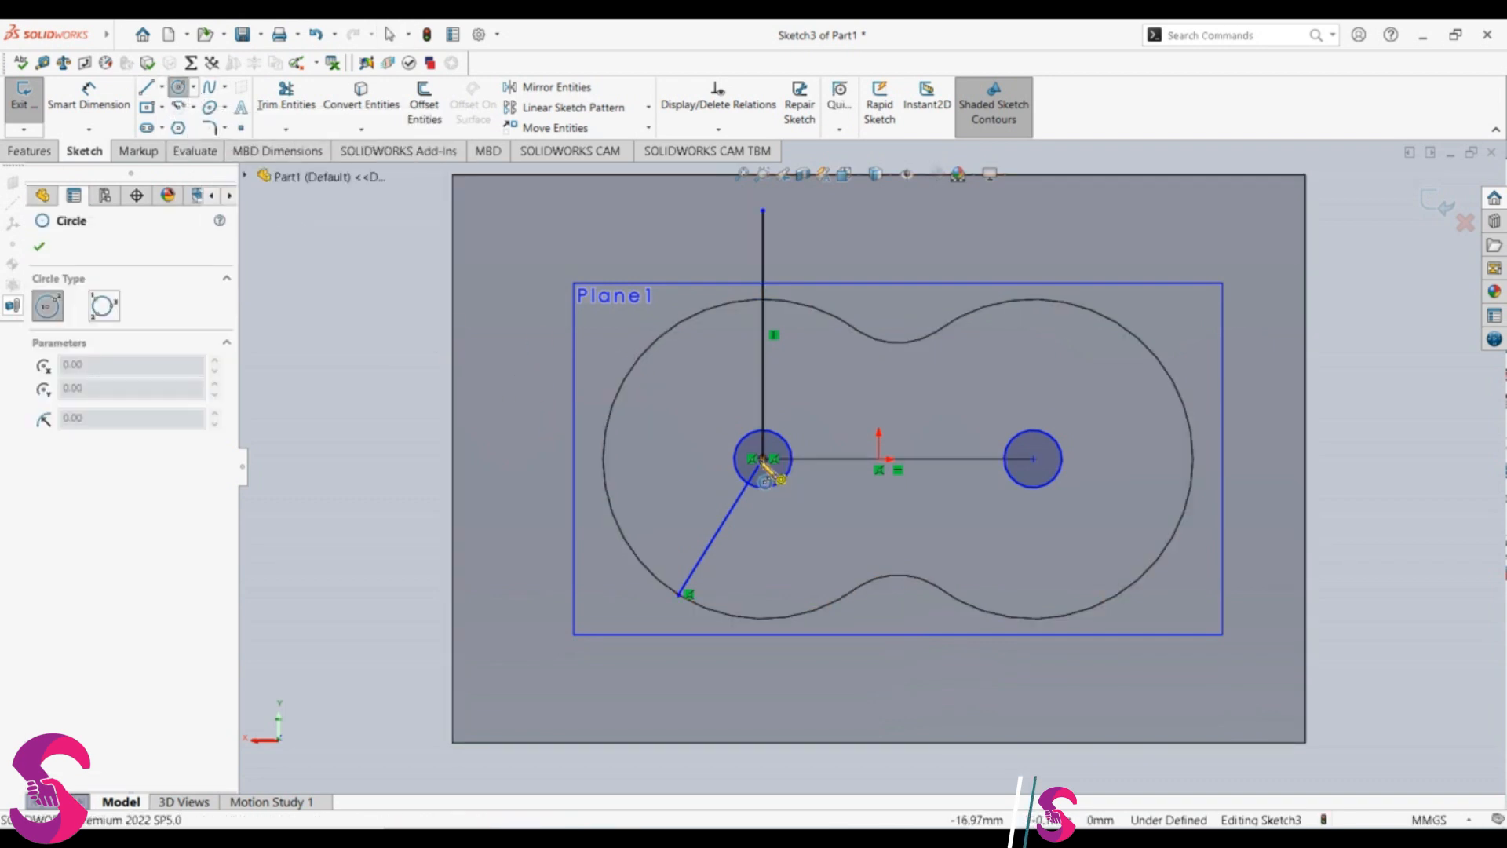
pyautogui.click(762, 458)
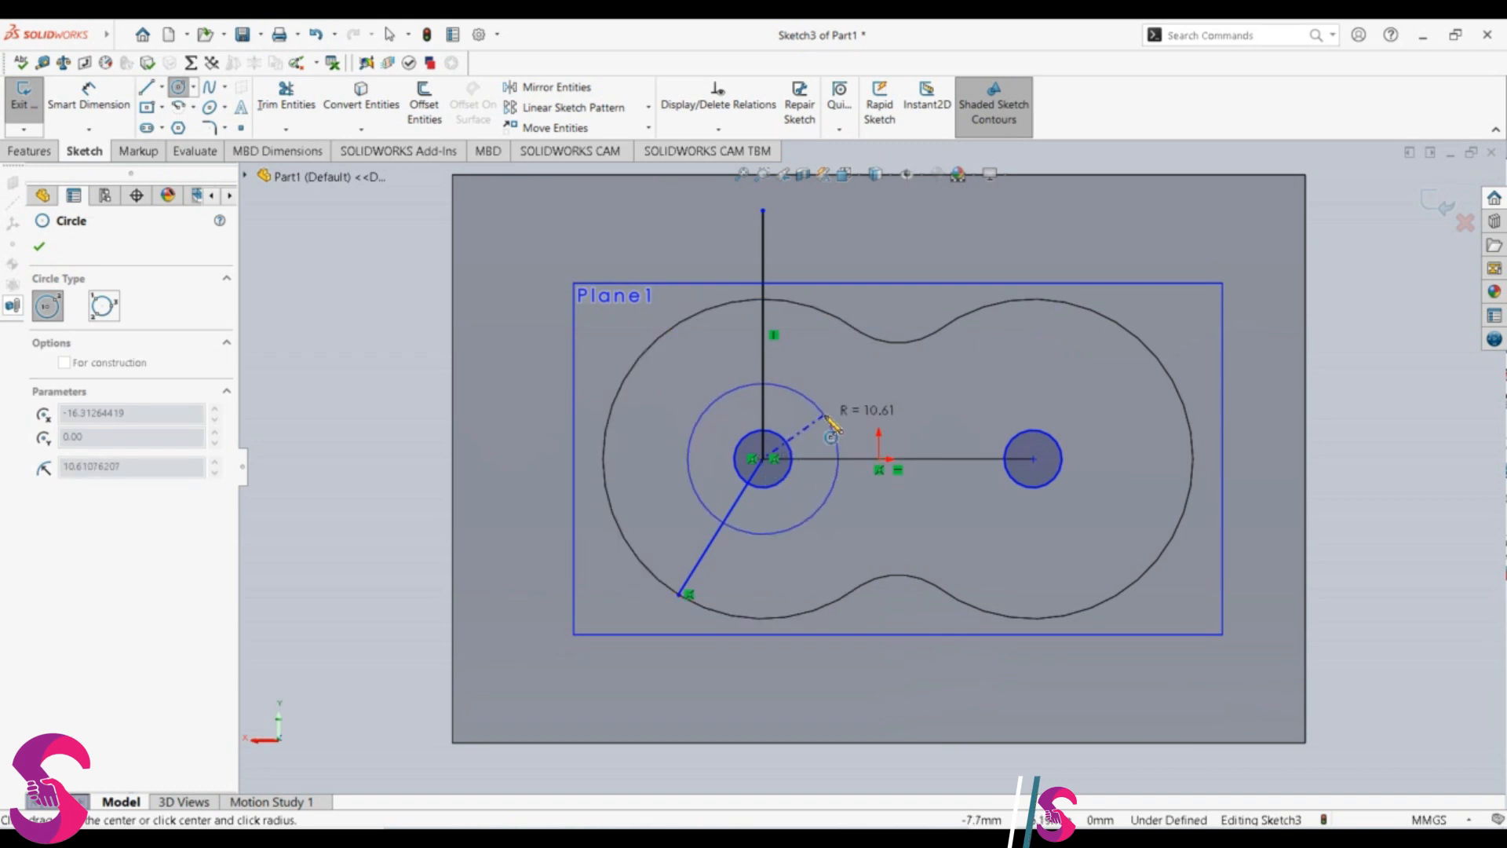
pyautogui.click(823, 417)
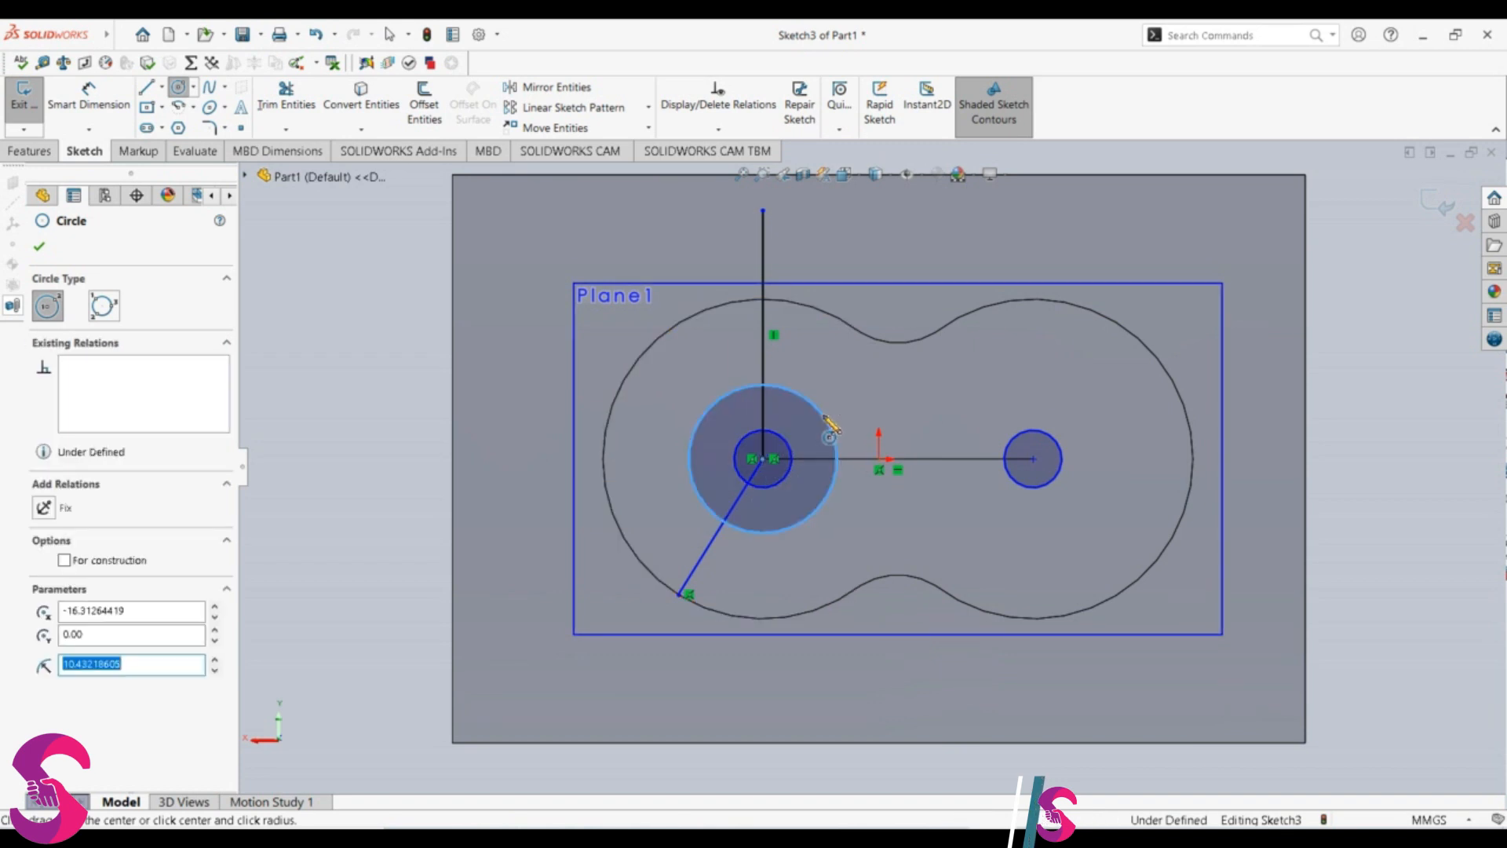
pyautogui.write('12')
pyautogui.press('Return')
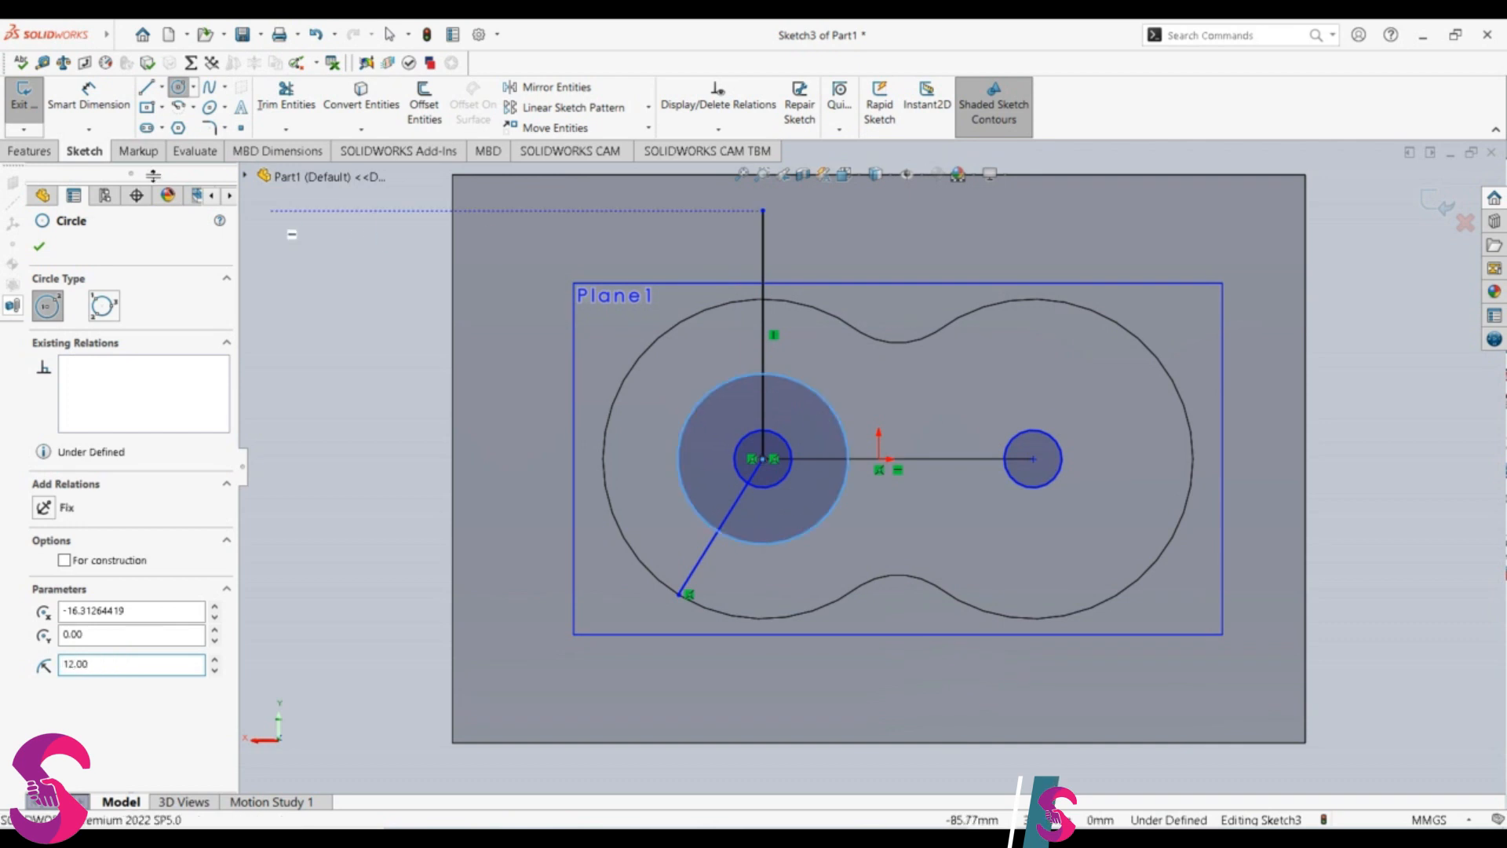
pyautogui.click(88, 96)
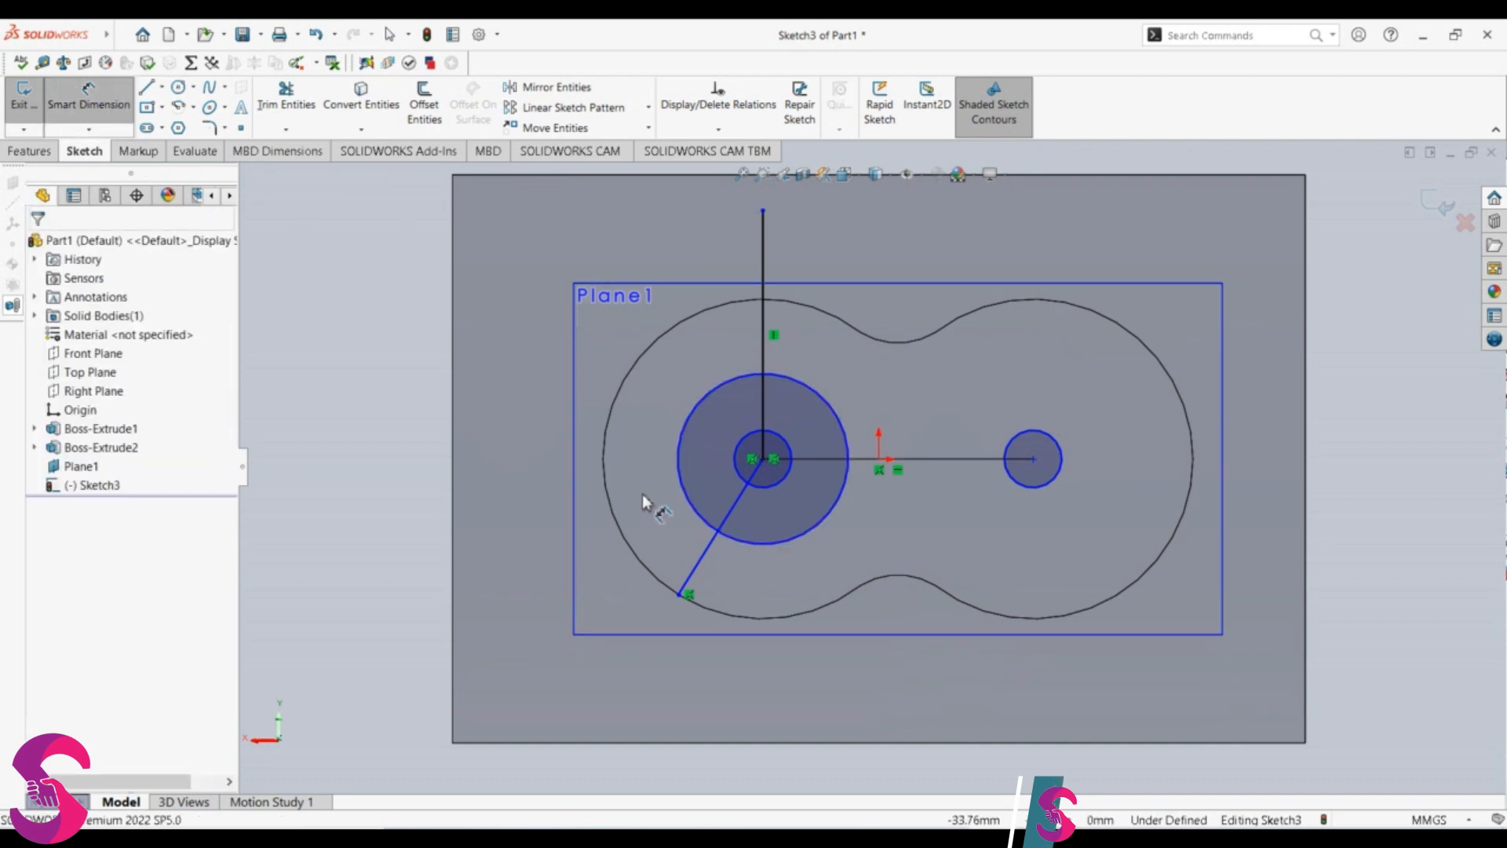
pyautogui.click(690, 502)
pyautogui.press('Escape')
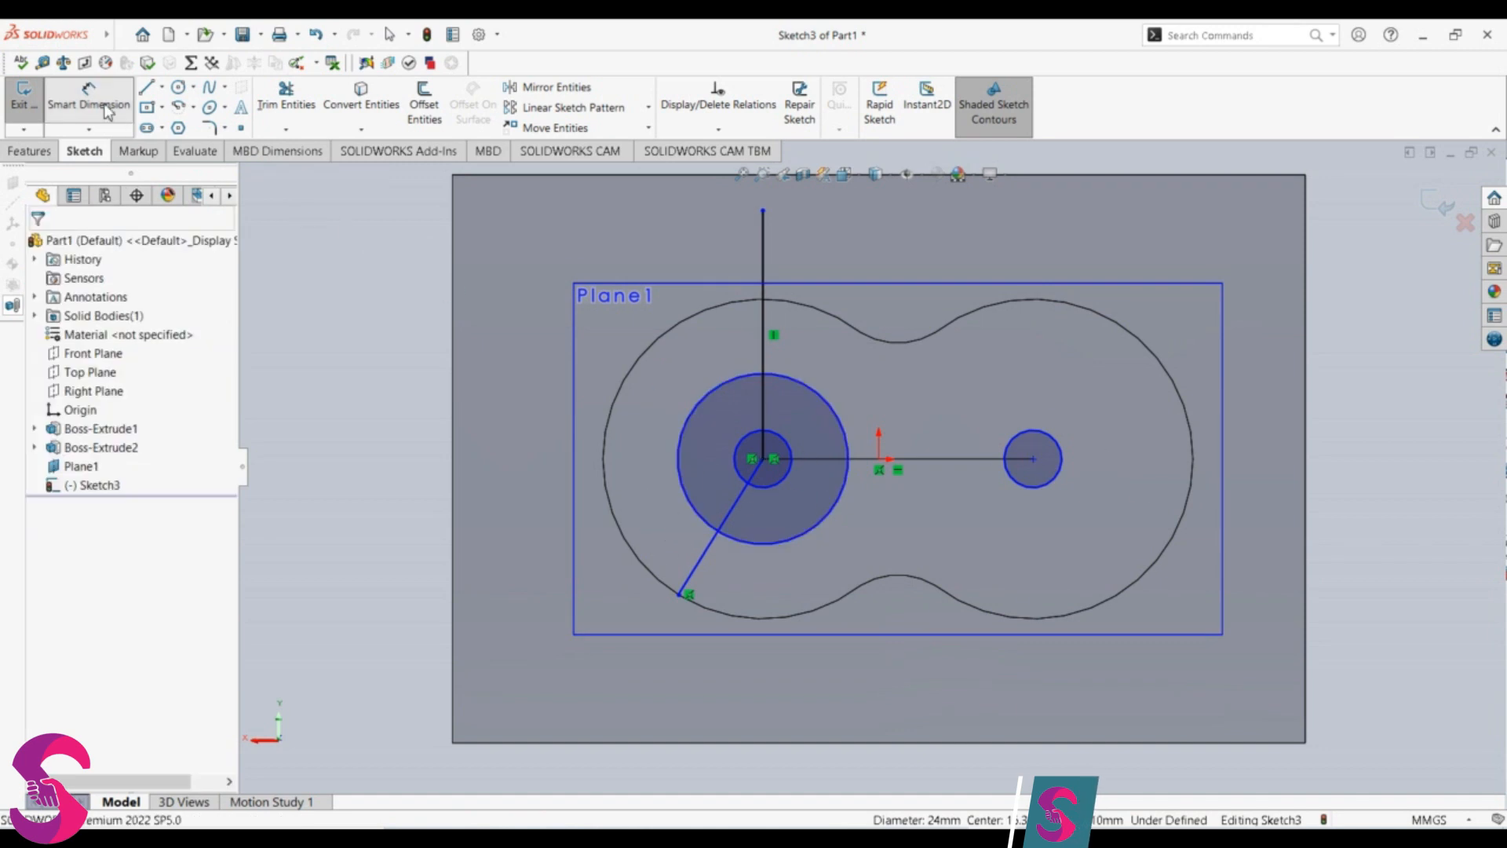
# Step: Draw a circle of 24 mm radius concentric with the small right circle
pyautogui.click(179, 88)
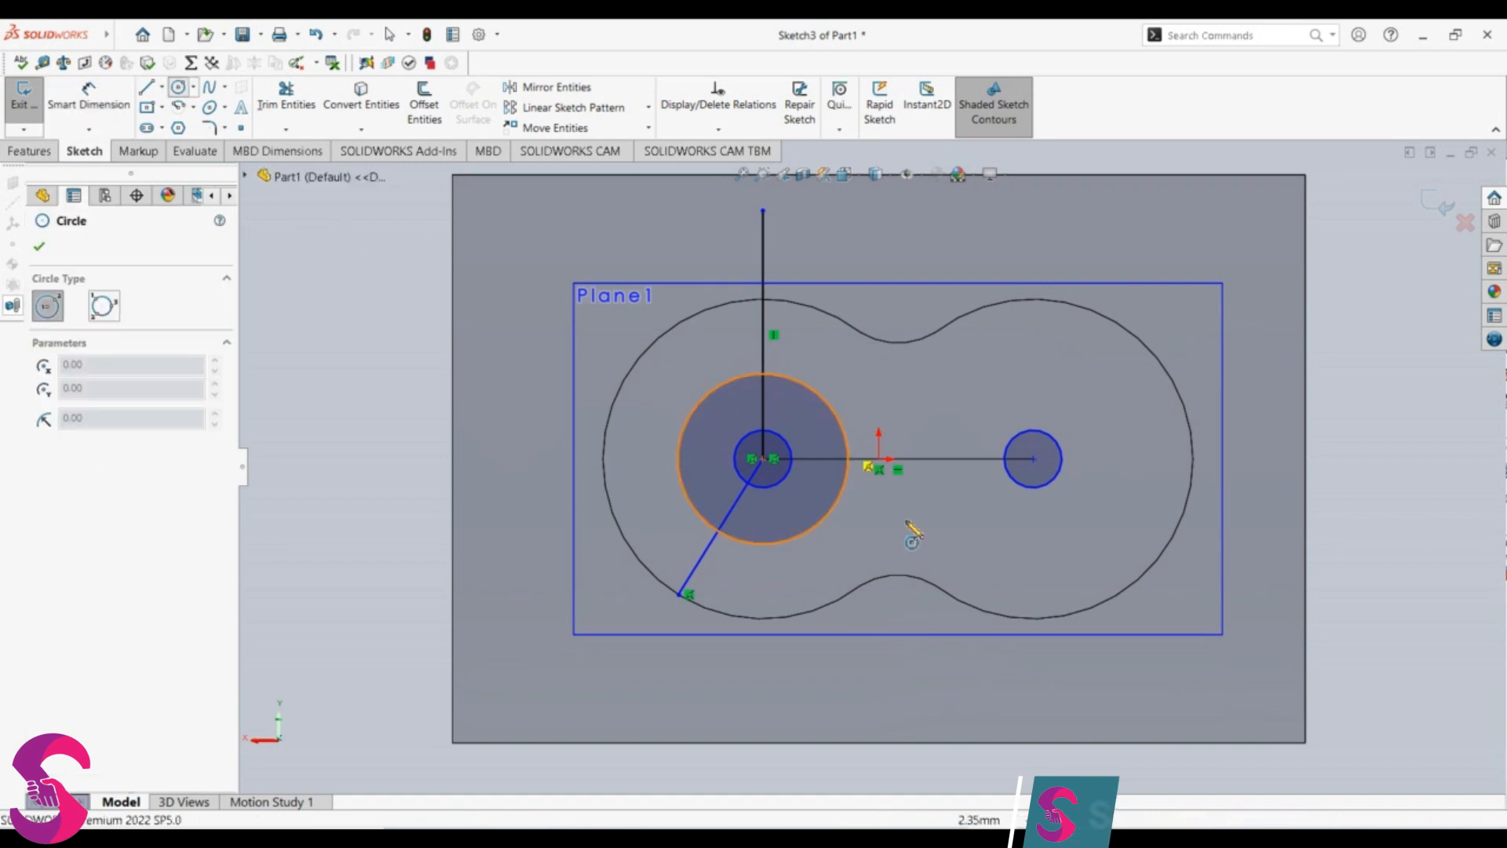
pyautogui.click(1033, 458)
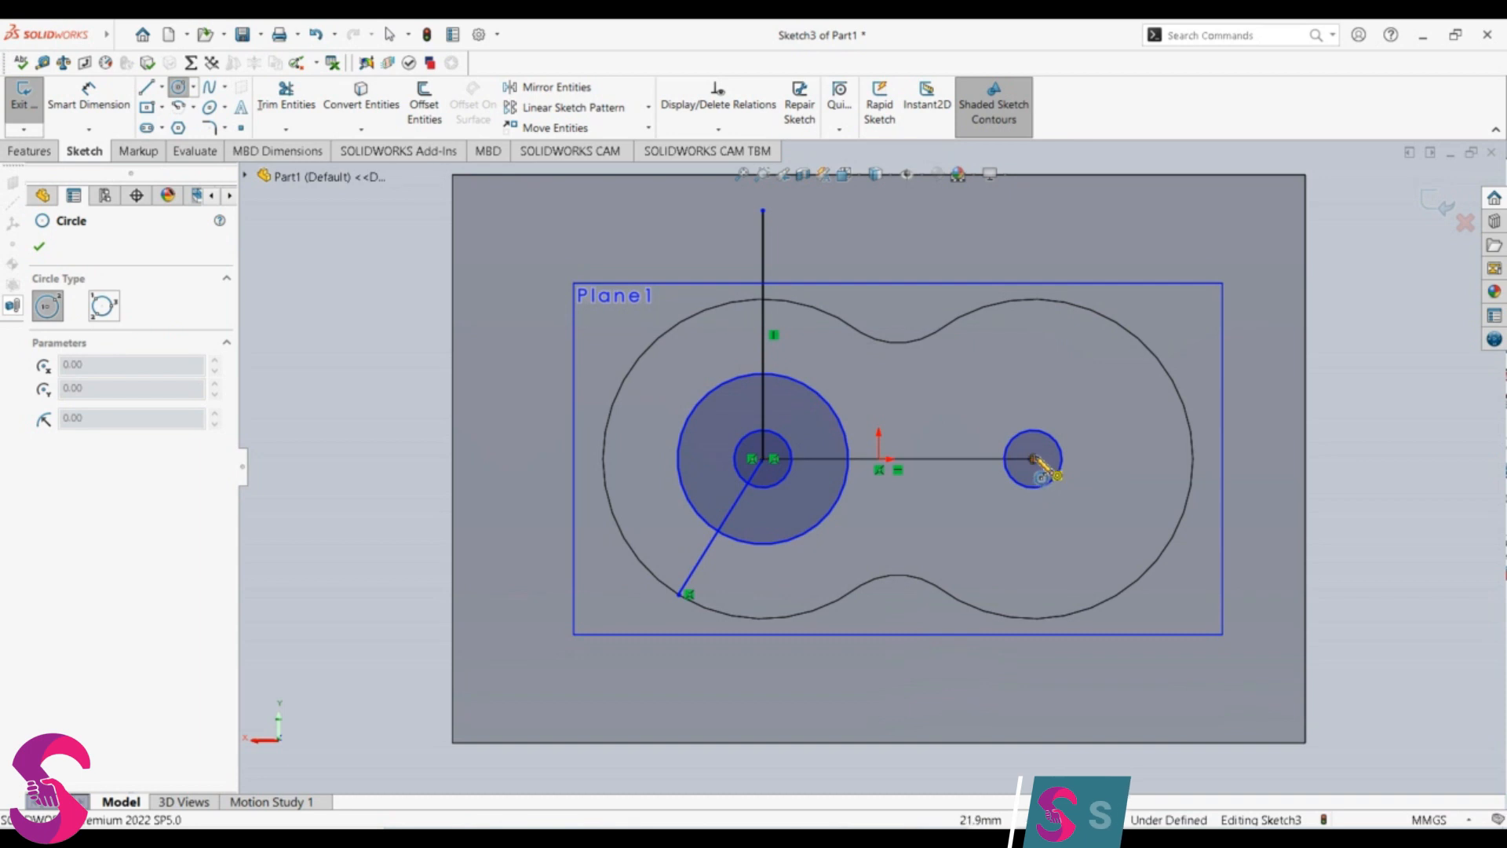
pyautogui.click(1086, 421)
pyautogui.write('24')
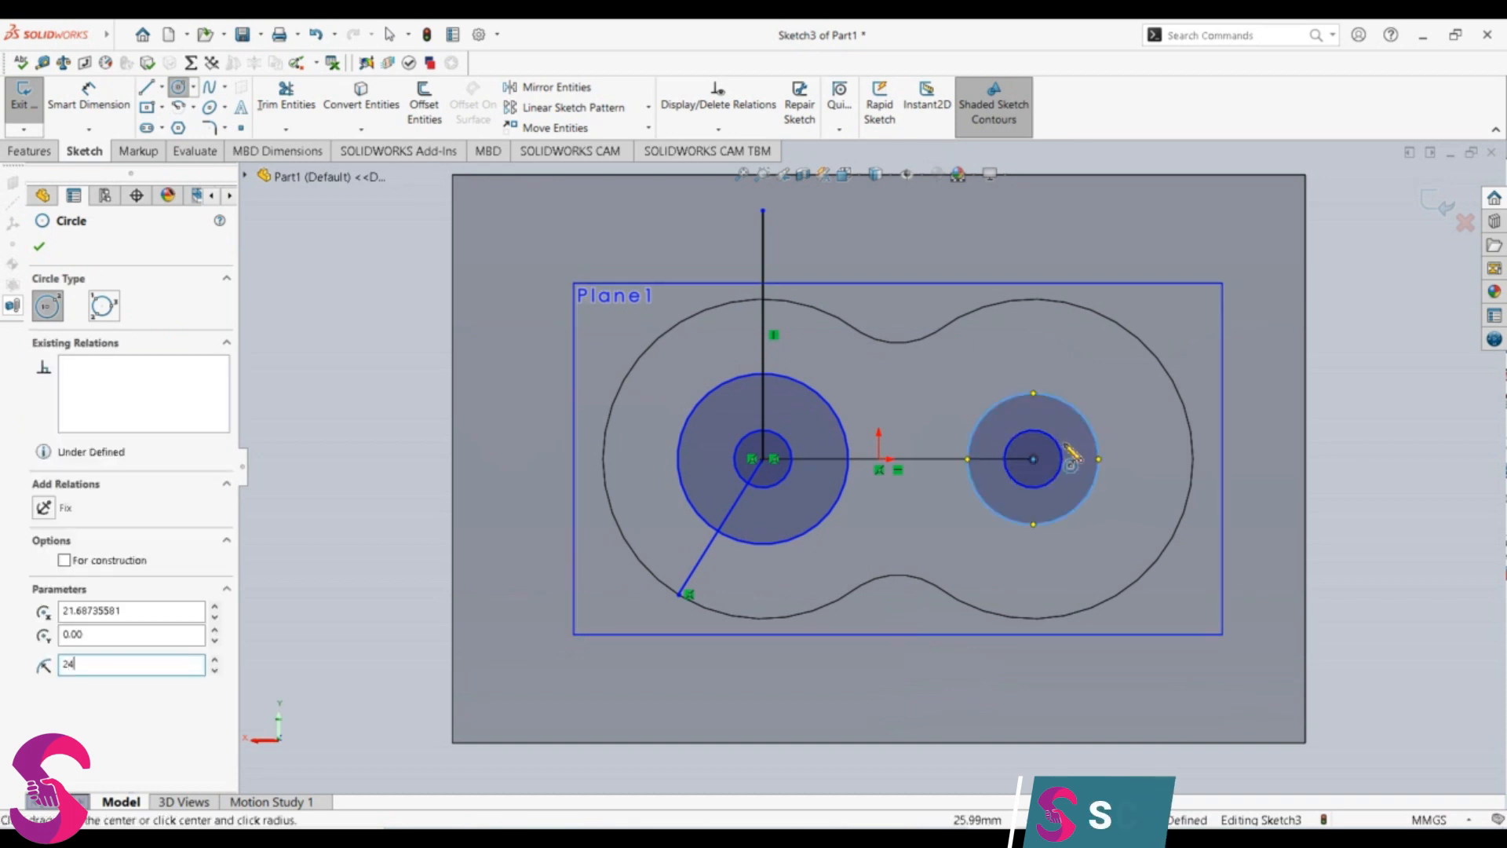
pyautogui.press('Return')
pyautogui.press('Escape')
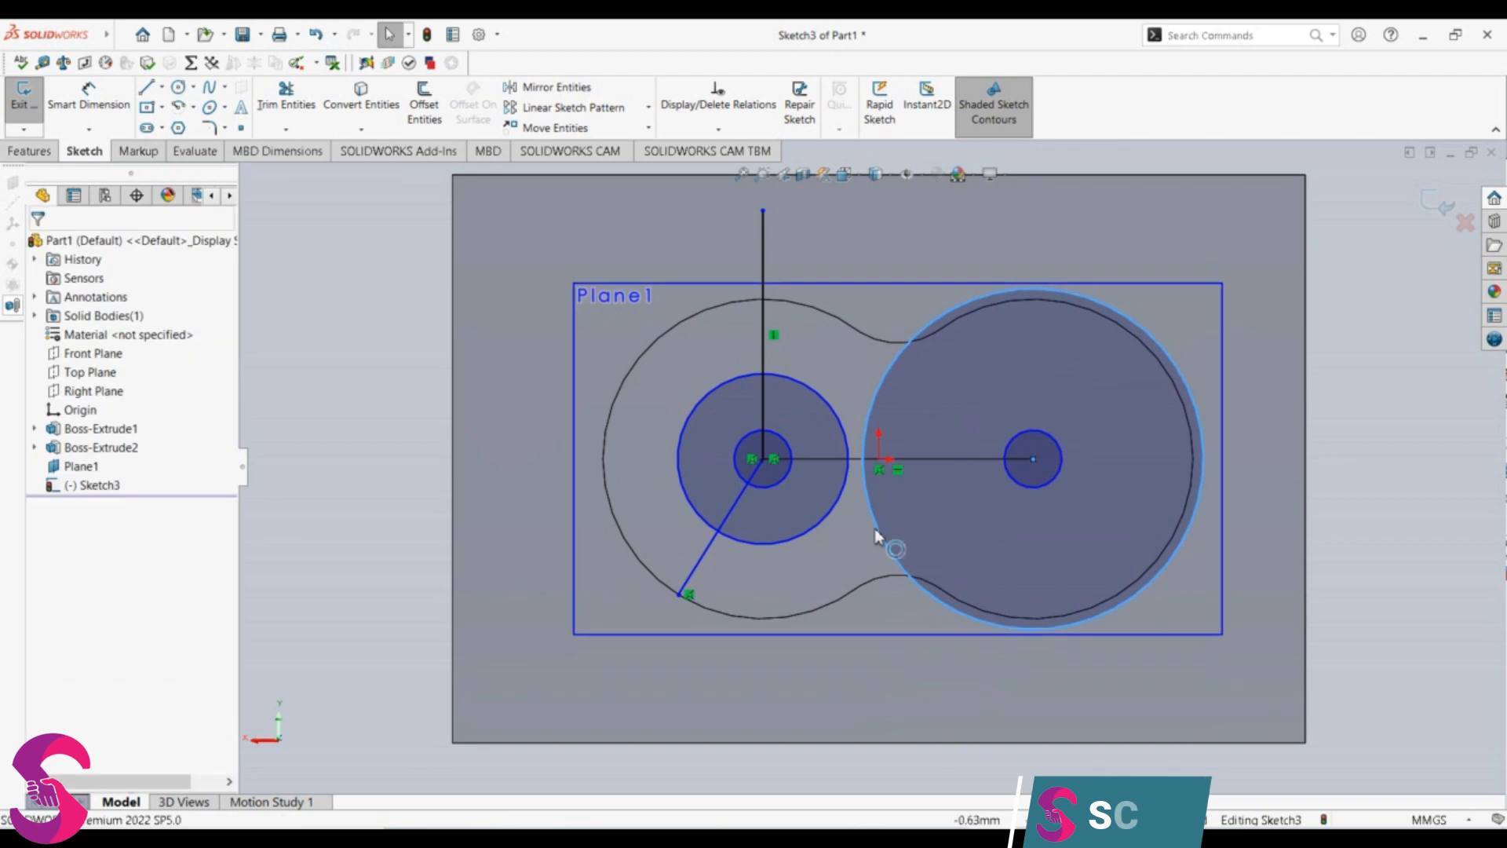
# Step: Set the radius of the large right circle to 12 mm
pyautogui.click(880, 528)
pyautogui.write('12')
pyautogui.press('Return')
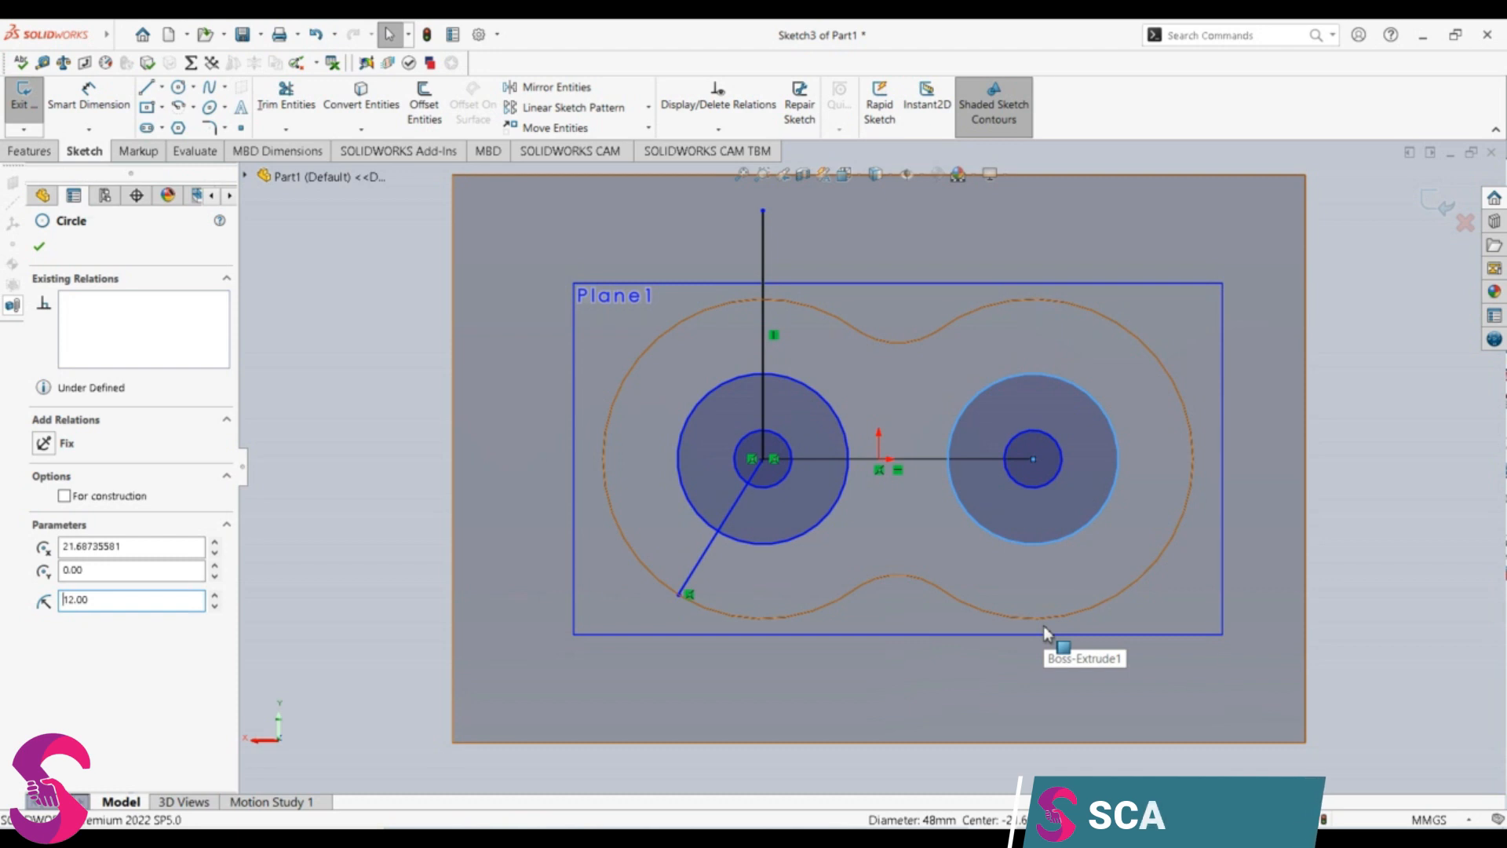
pyautogui.press('Escape')
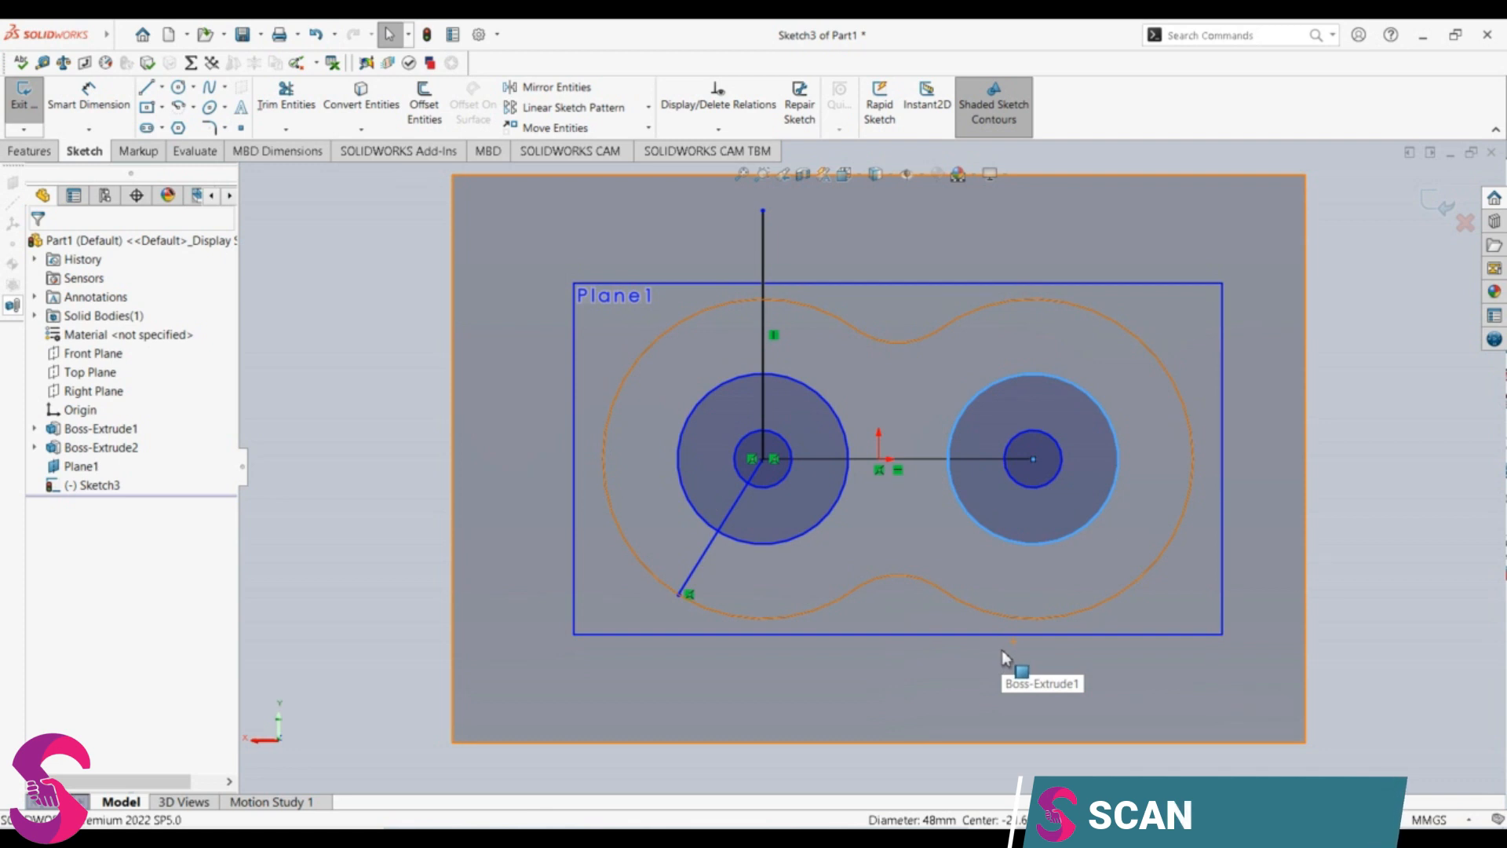
pyautogui.click(178, 87)
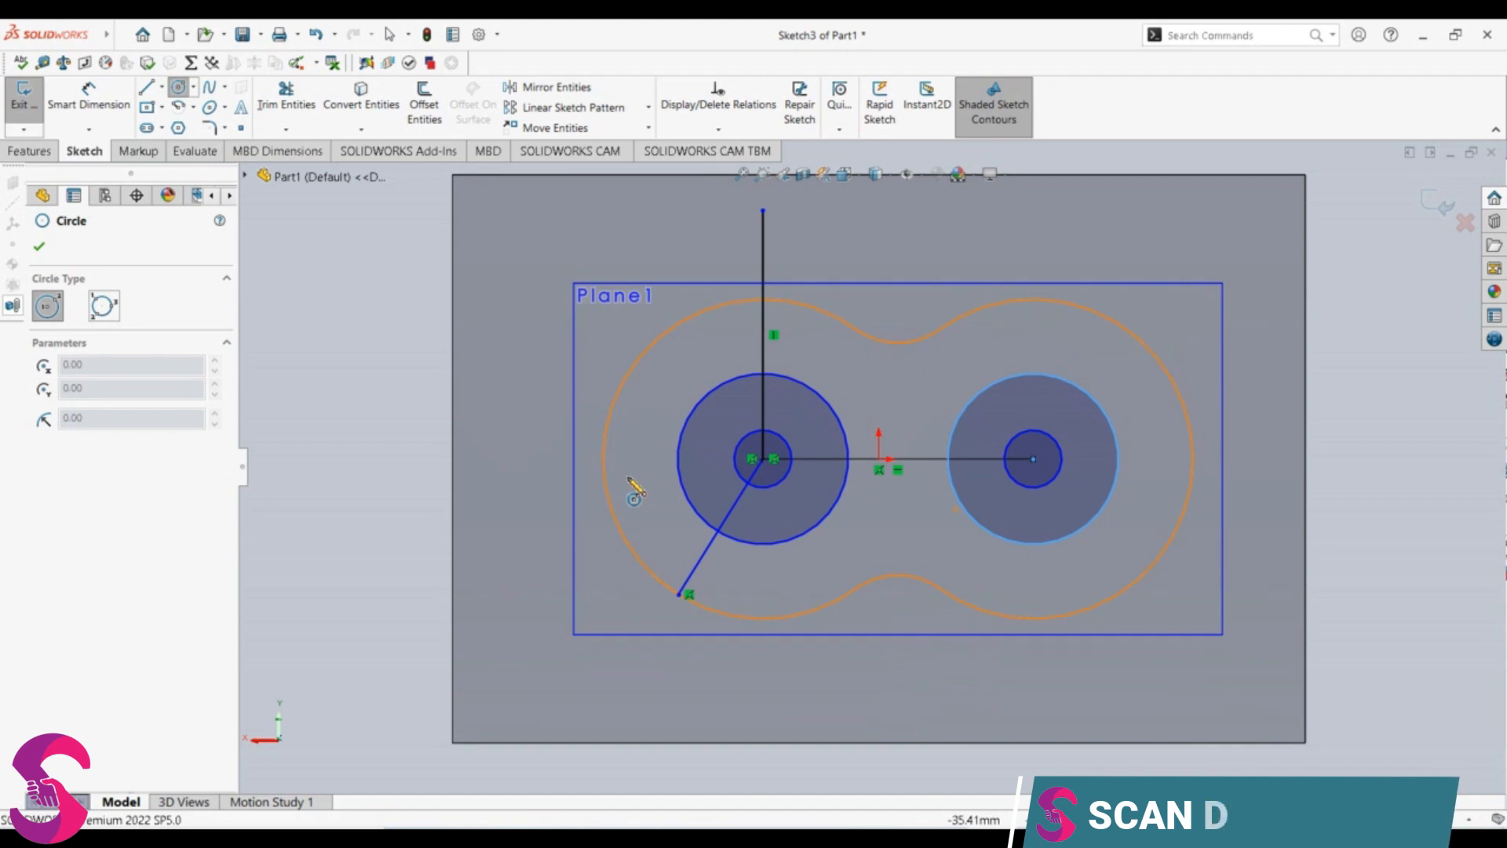
pyautogui.click(763, 375)
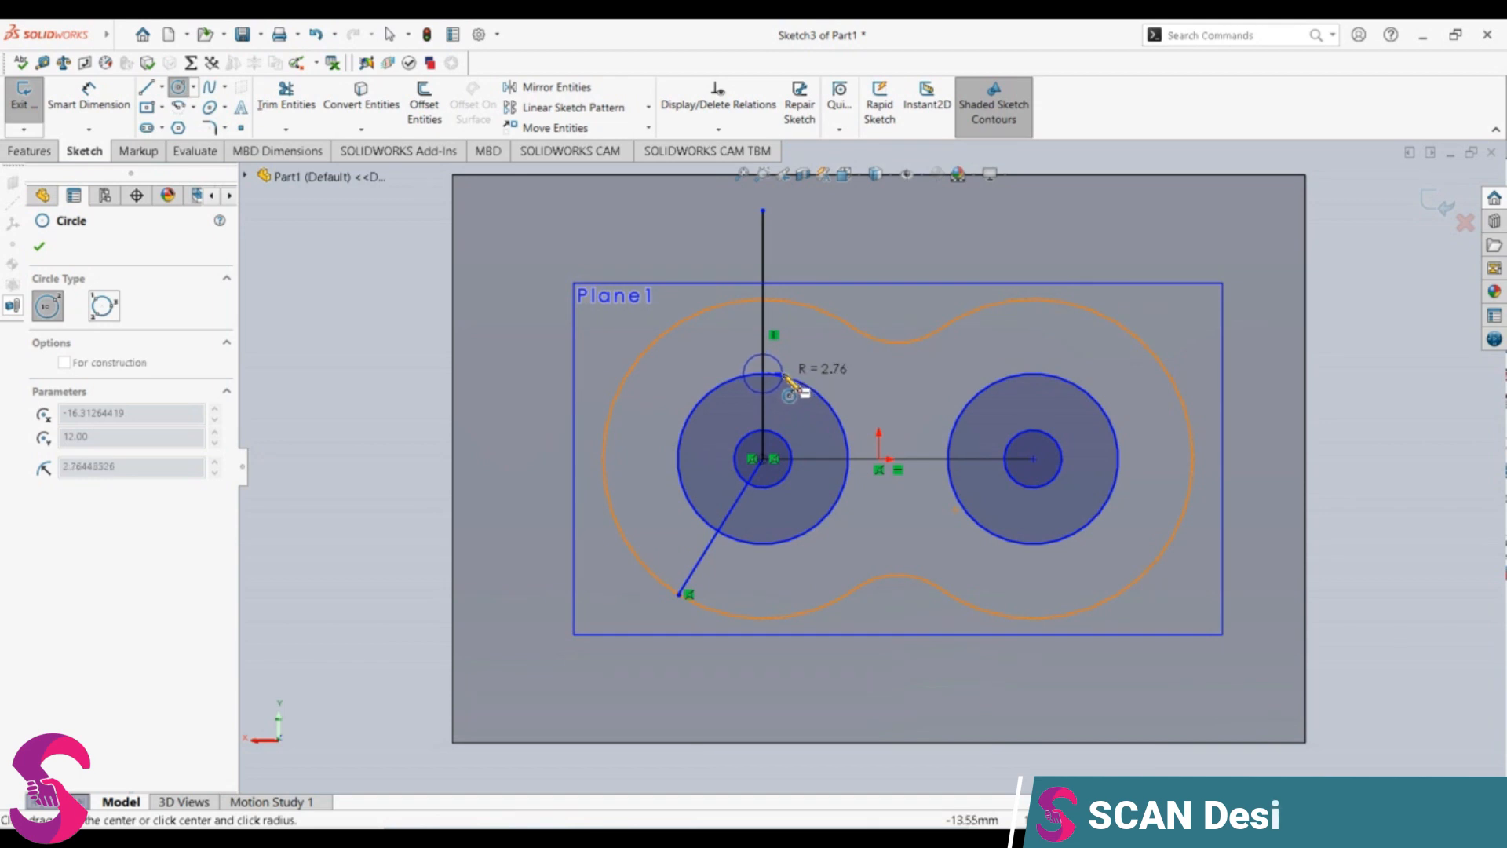
pyautogui.press('Escape')
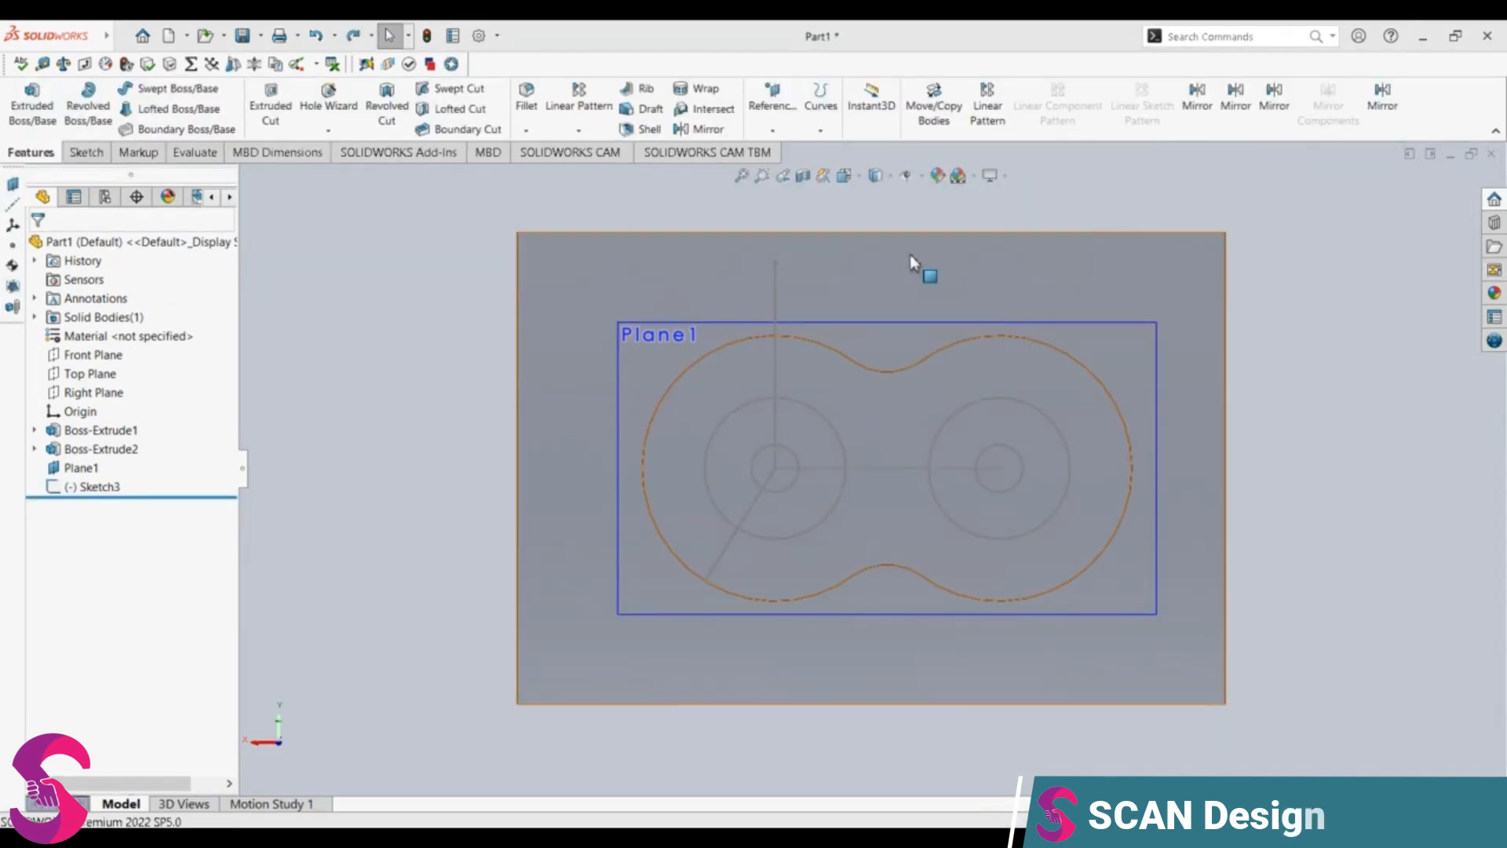
# Step: Start a Hole Wizard hole using the ISO standard and the Bottoming Tapped Hole type
pyautogui.click(336, 115)
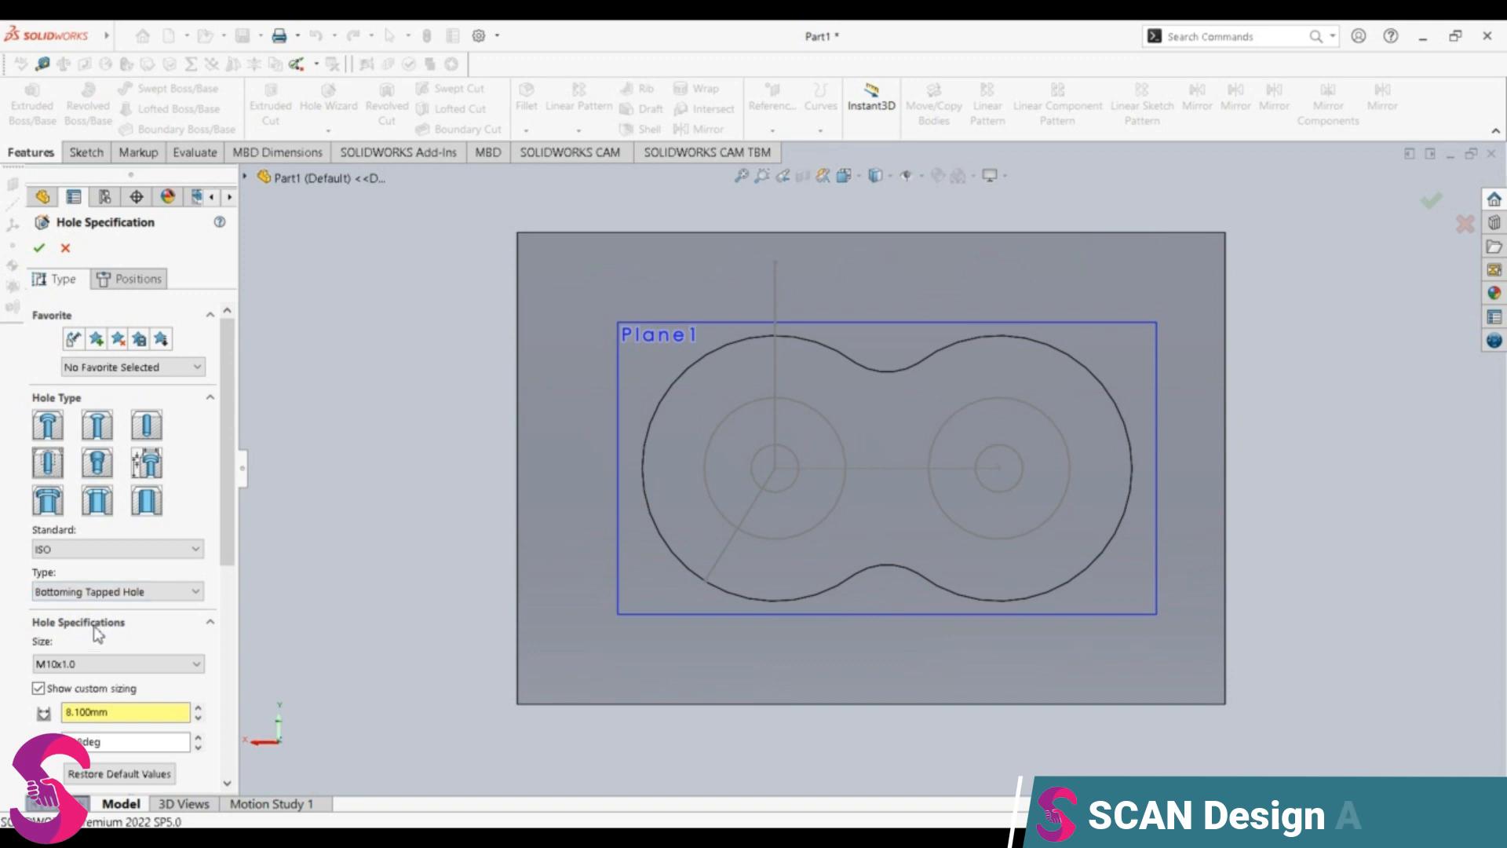
pyautogui.scroll(-1, 101, 597)
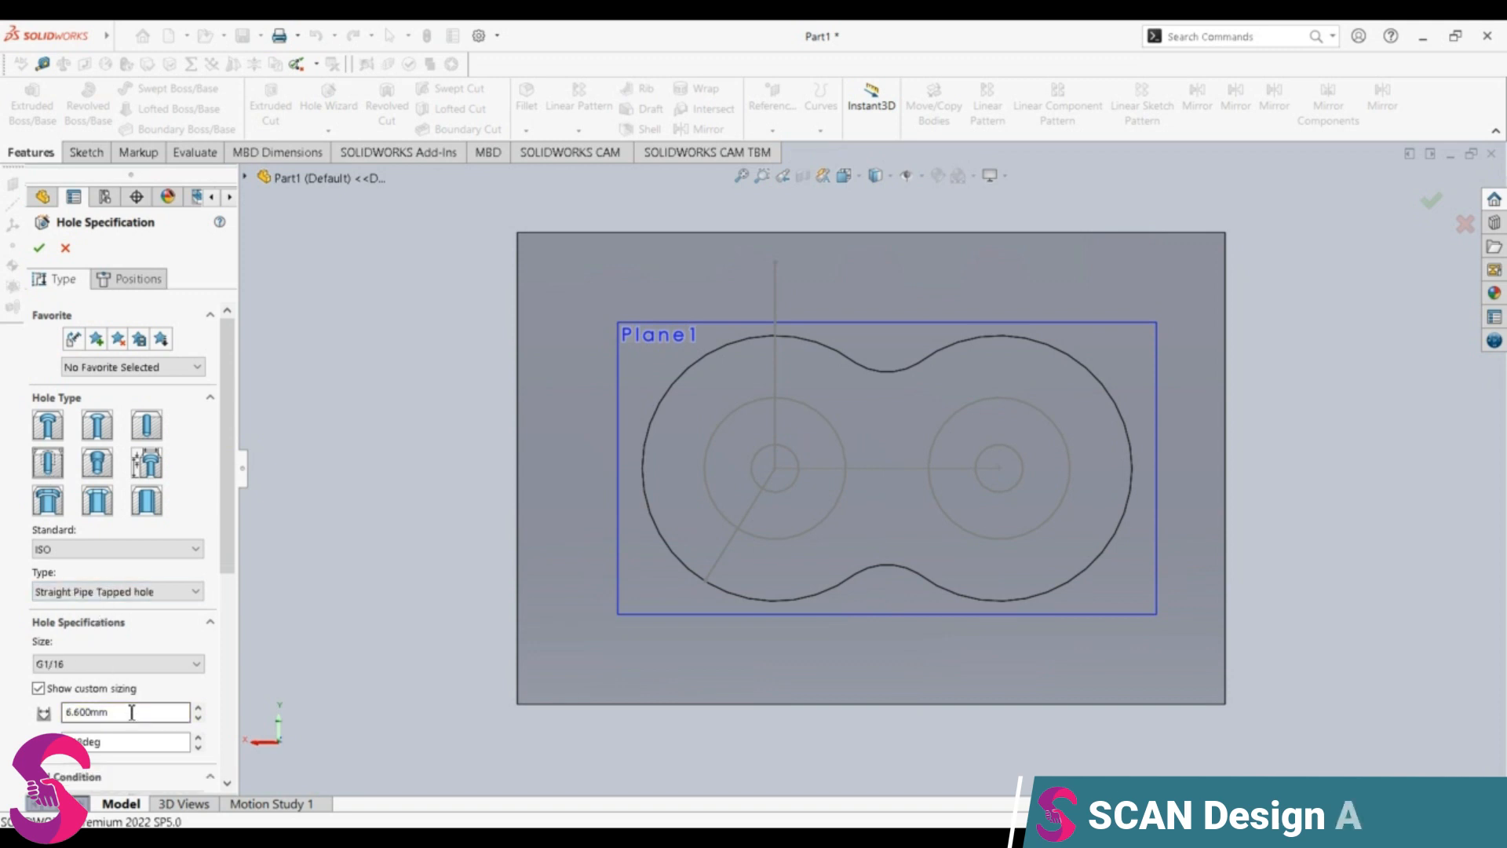
pyautogui.scroll(-3, 132, 712)
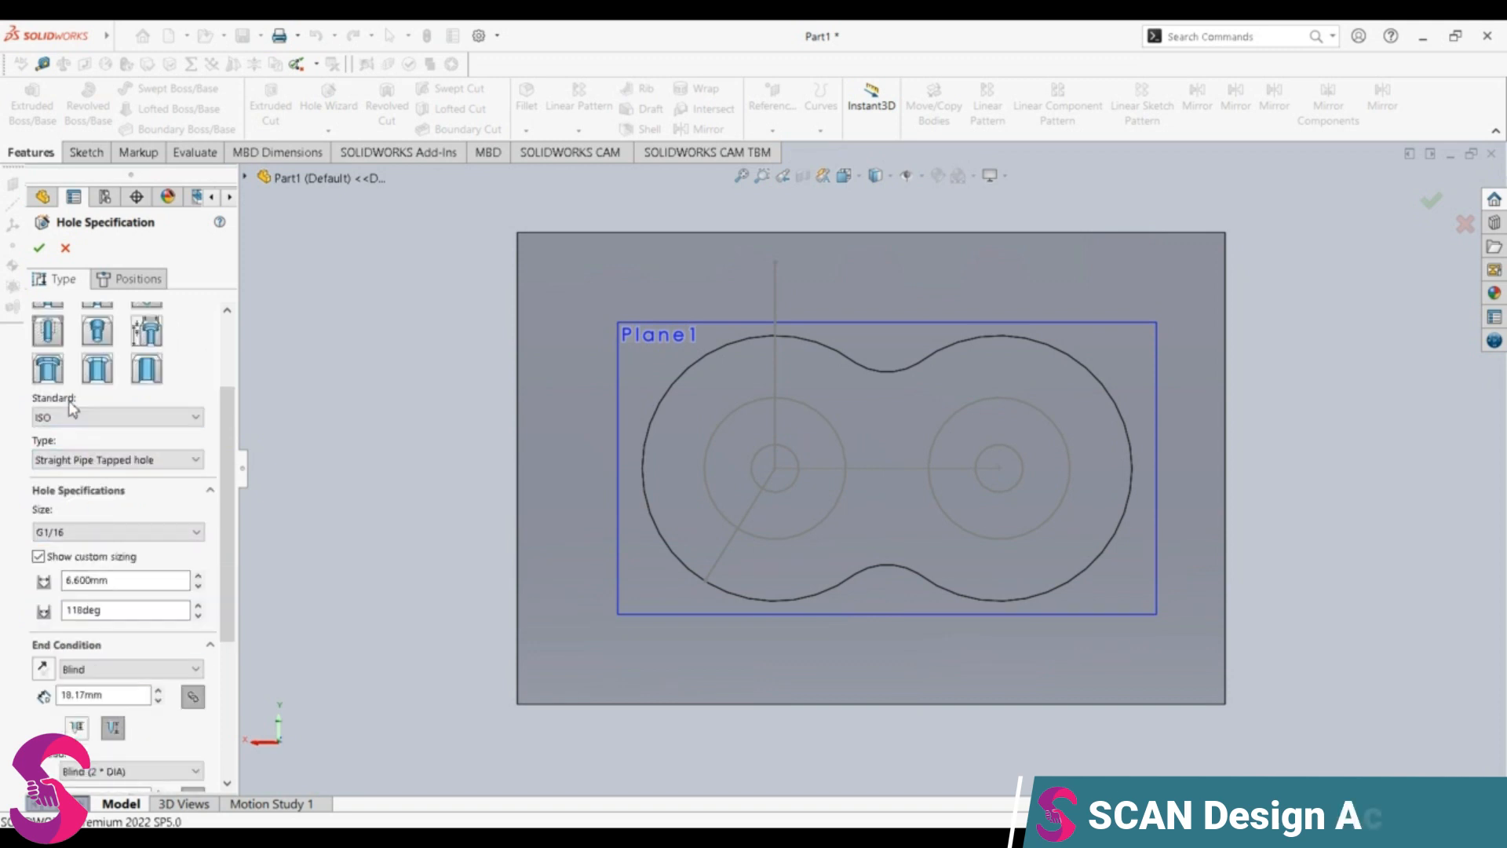
pyautogui.click(123, 534)
pyautogui.click(117, 417)
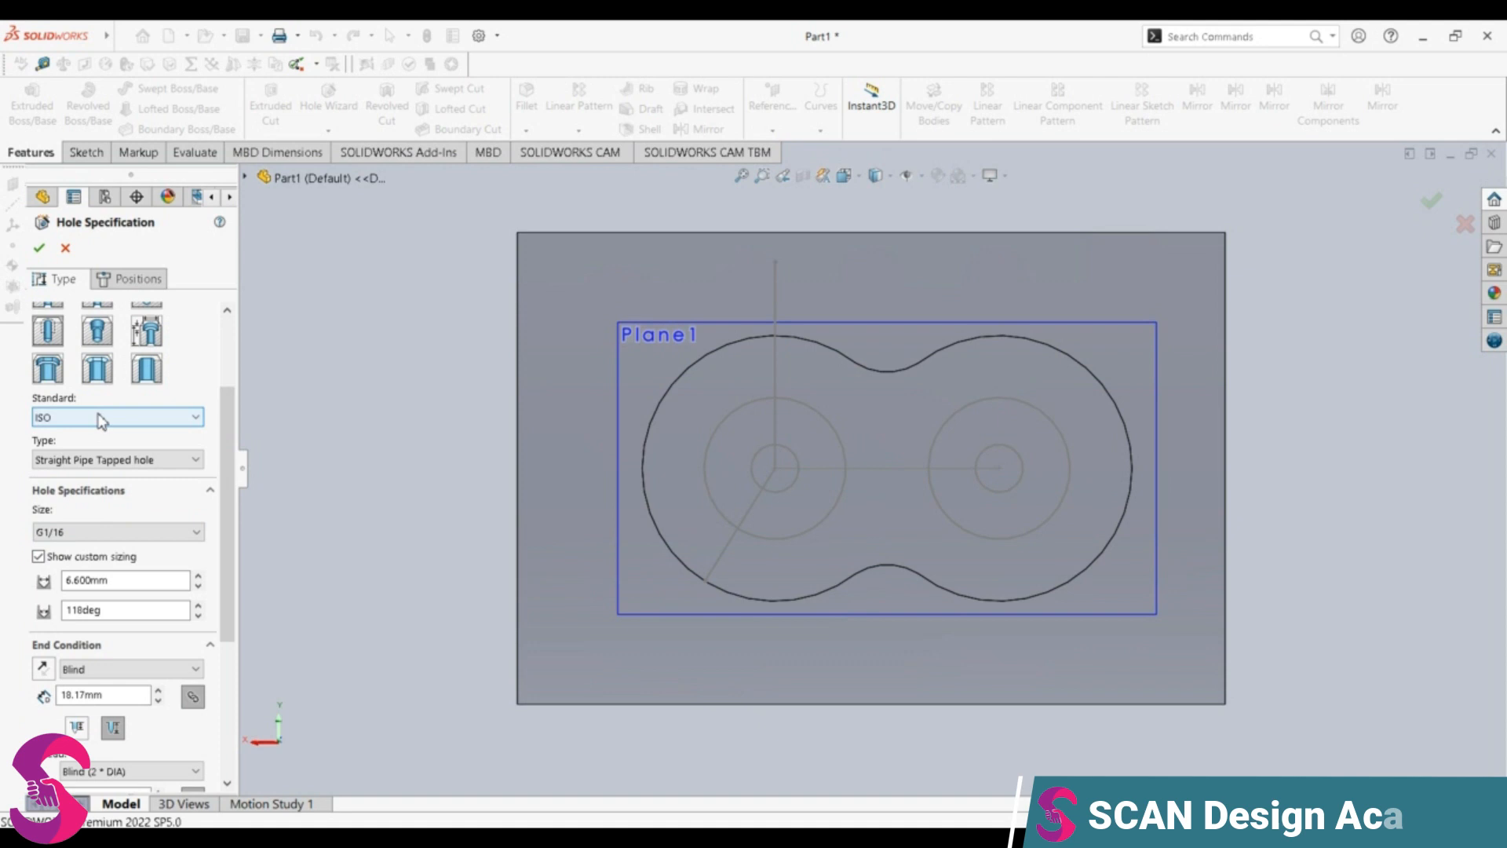
pyautogui.click(118, 416)
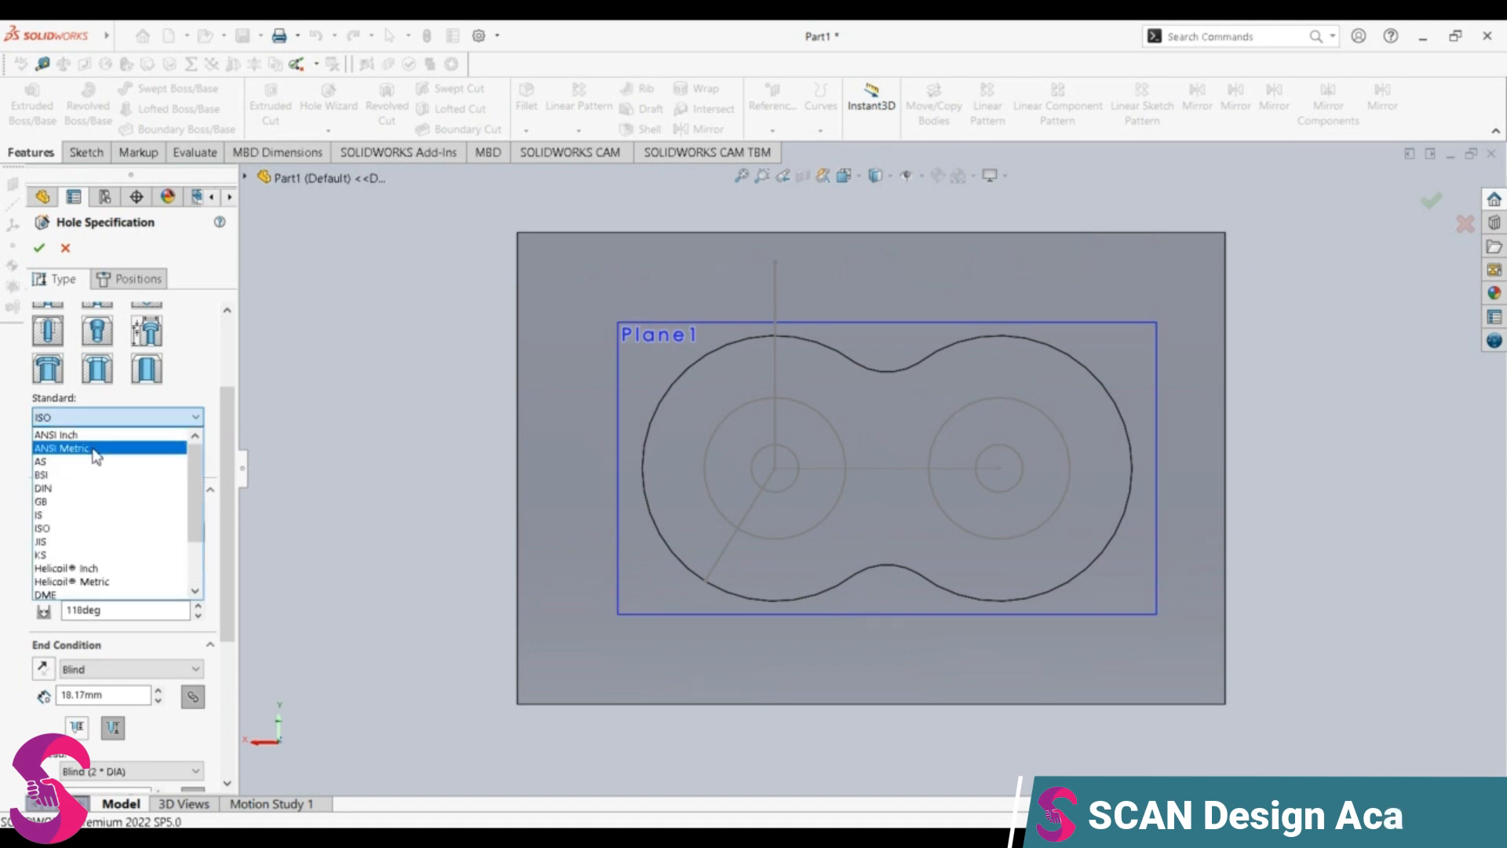
pyautogui.click(71, 435)
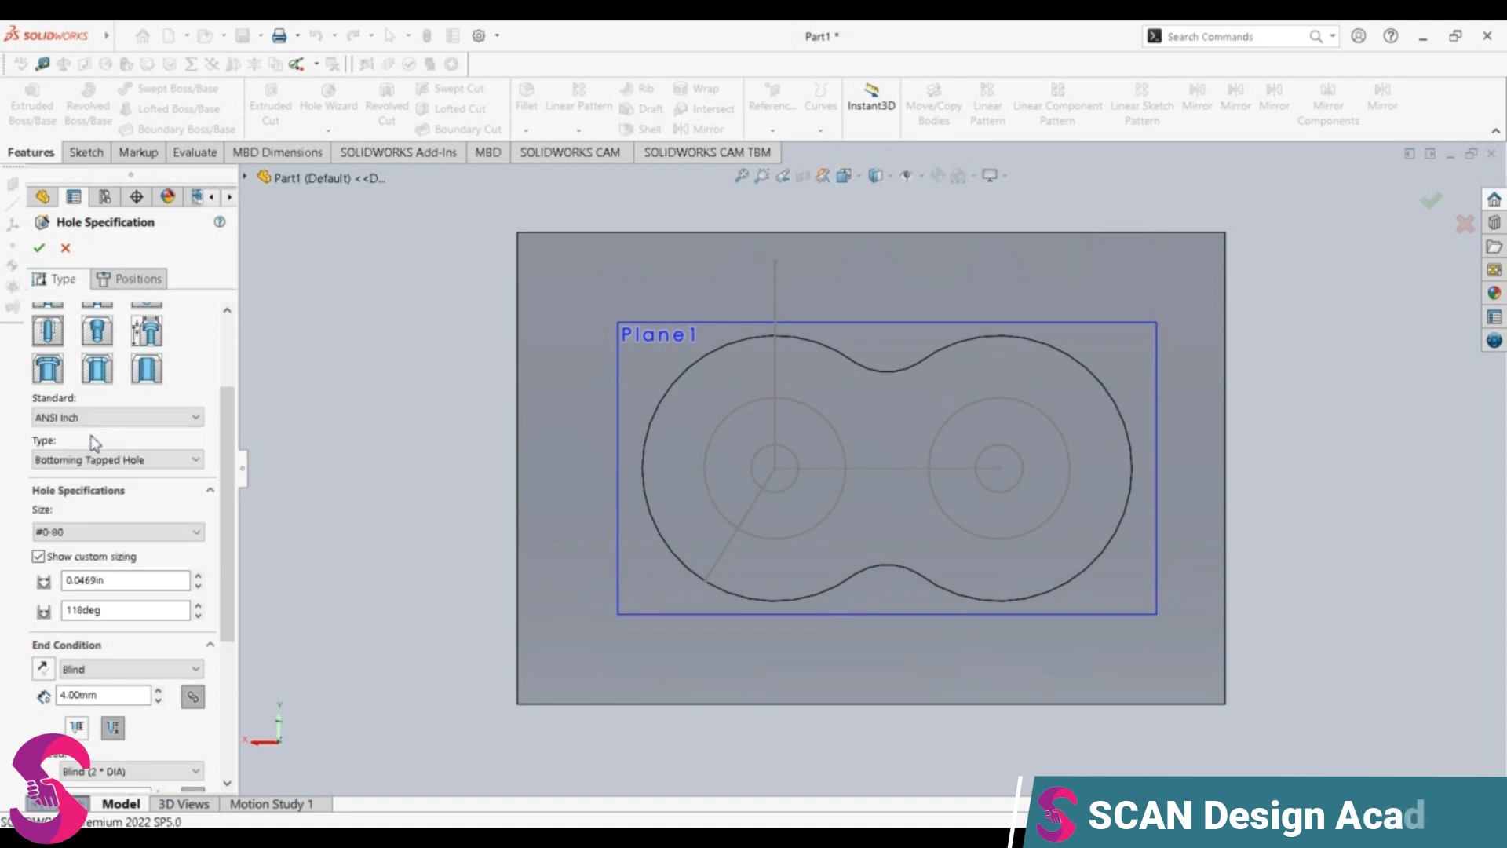
pyautogui.click(94, 419)
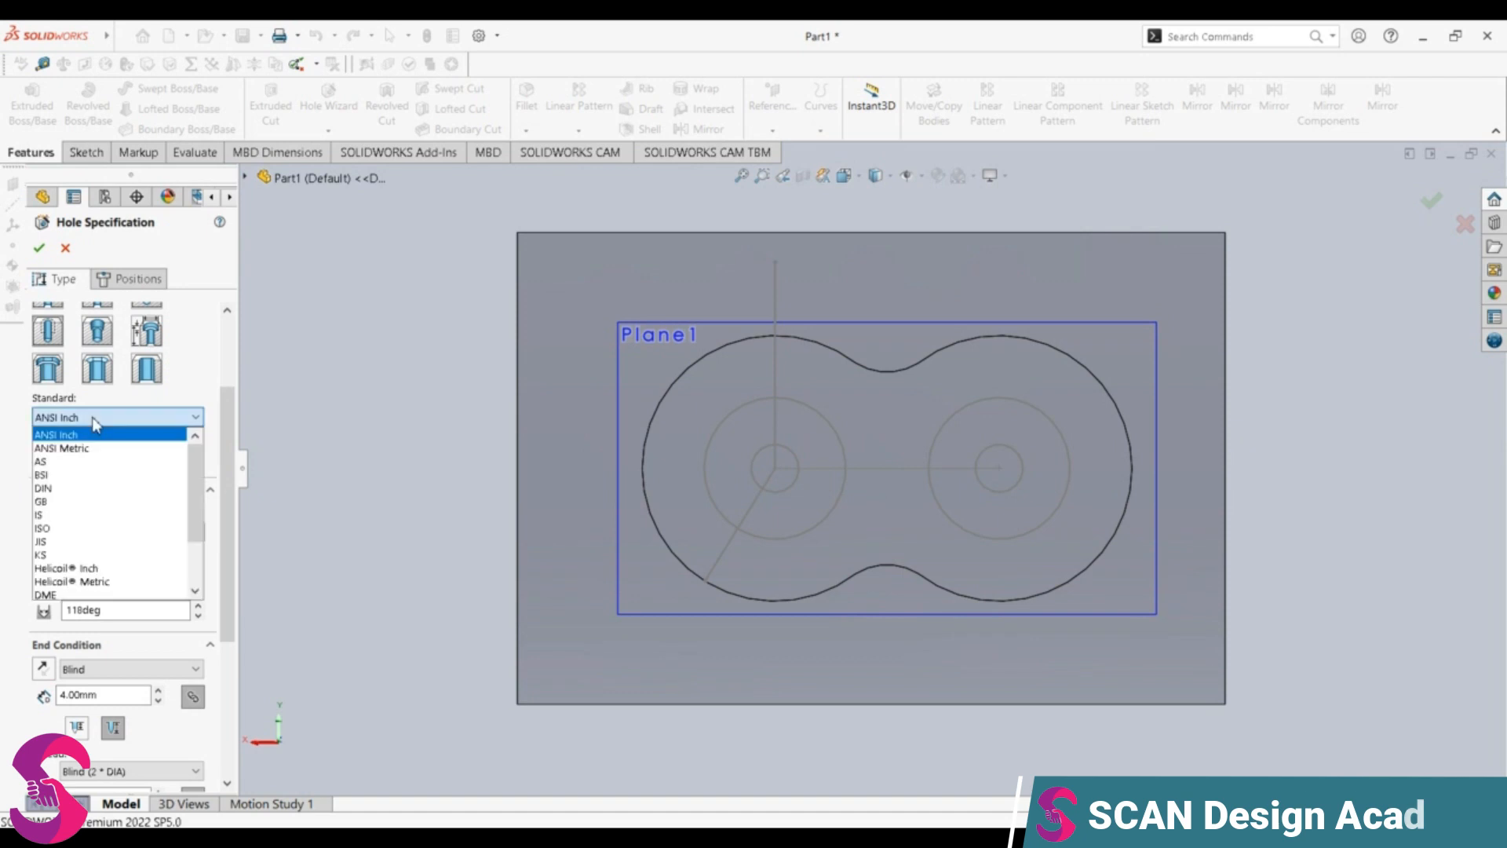
pyautogui.click(102, 527)
# Step: Set the tapped hole's size to M10 with a custom diameter of 8.1 mm
pyautogui.click(110, 532)
pyautogui.scroll(-10, 94, 628)
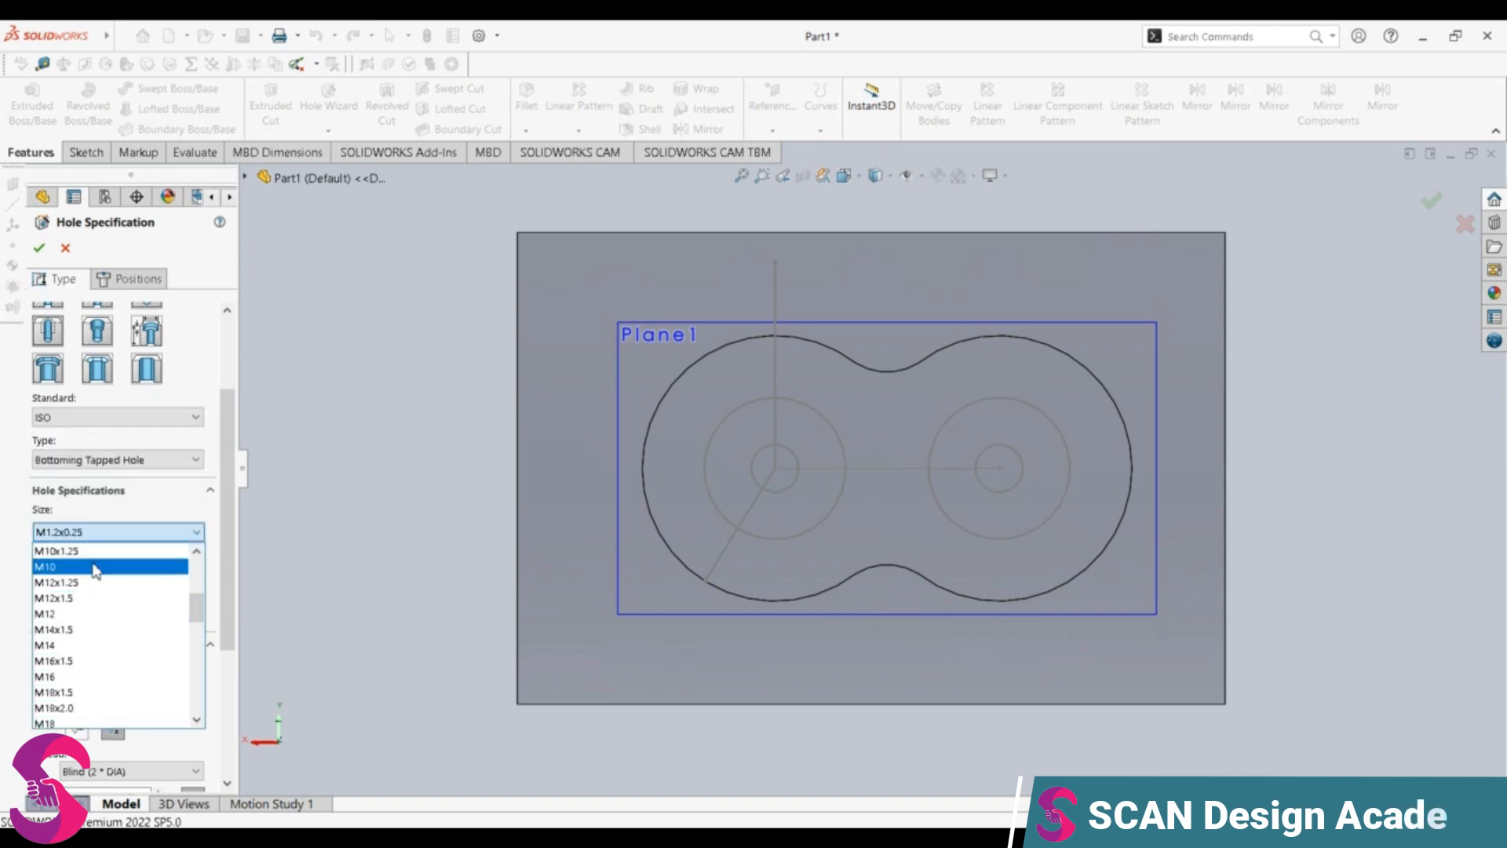
pyautogui.click(94, 567)
pyautogui.click(110, 580)
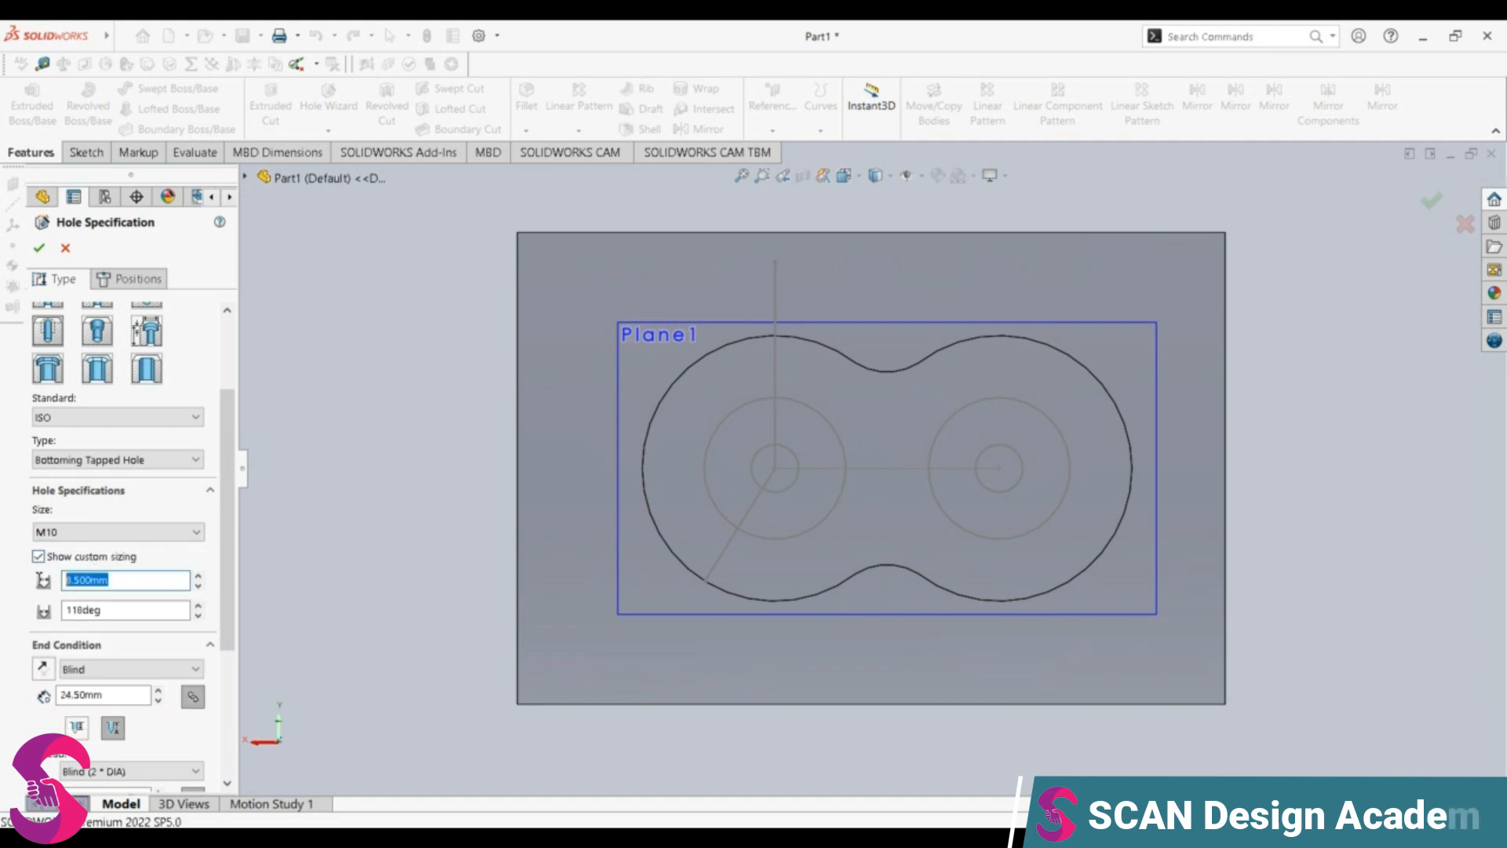
pyautogui.write('8.1')
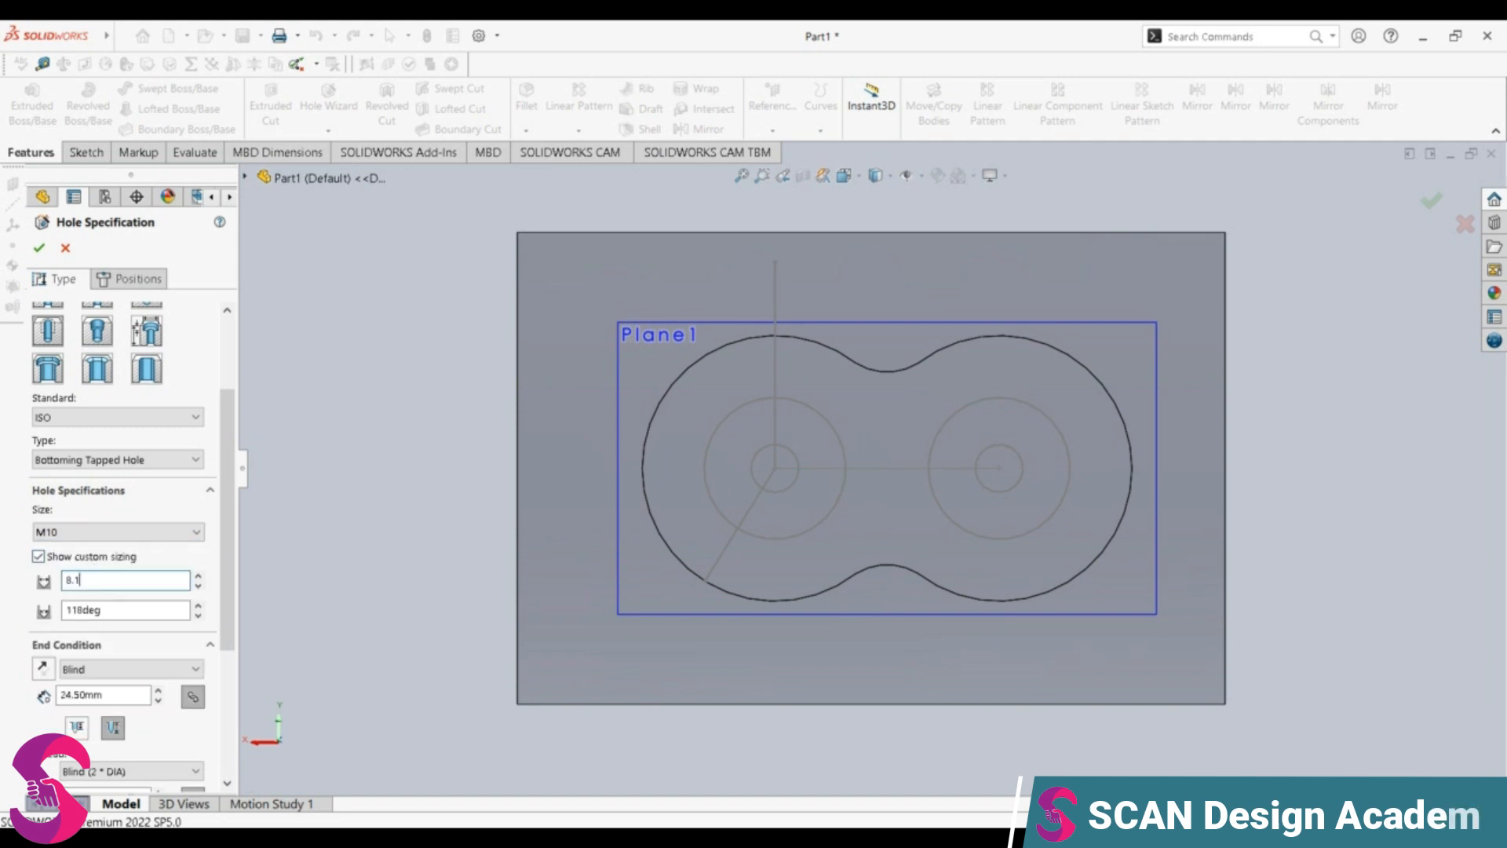
pyautogui.press('Return')
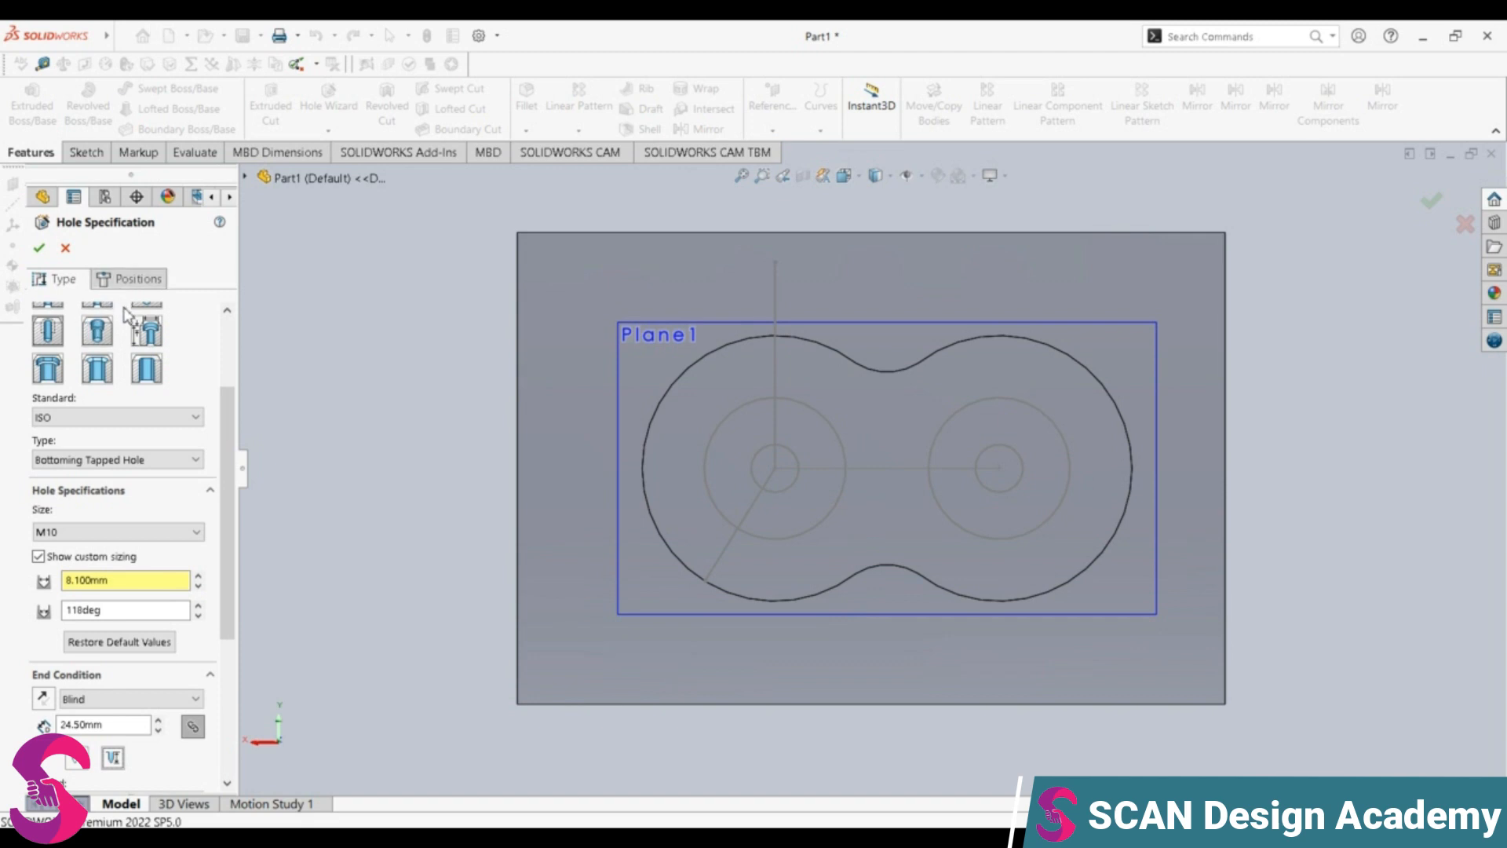
# Step: Set the blind depth of the tapped hole to 10 mm
pyautogui.doubleClick(94, 724)
pyautogui.write('10')
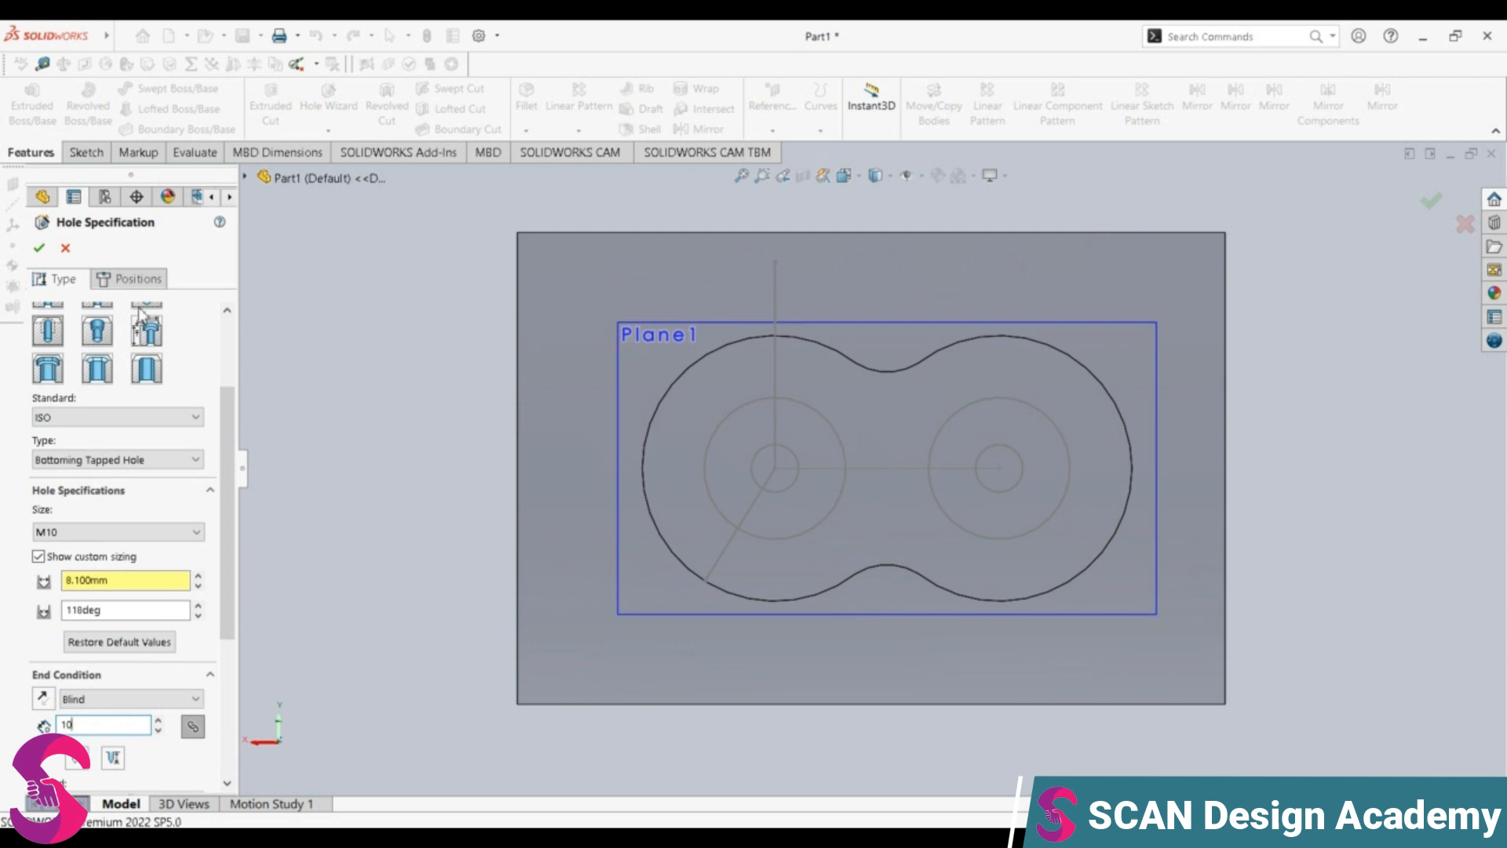
pyautogui.press('Return')
# Step: Place the tapped holes at the centres of the left and right sketch circles and create them
pyautogui.click(133, 282)
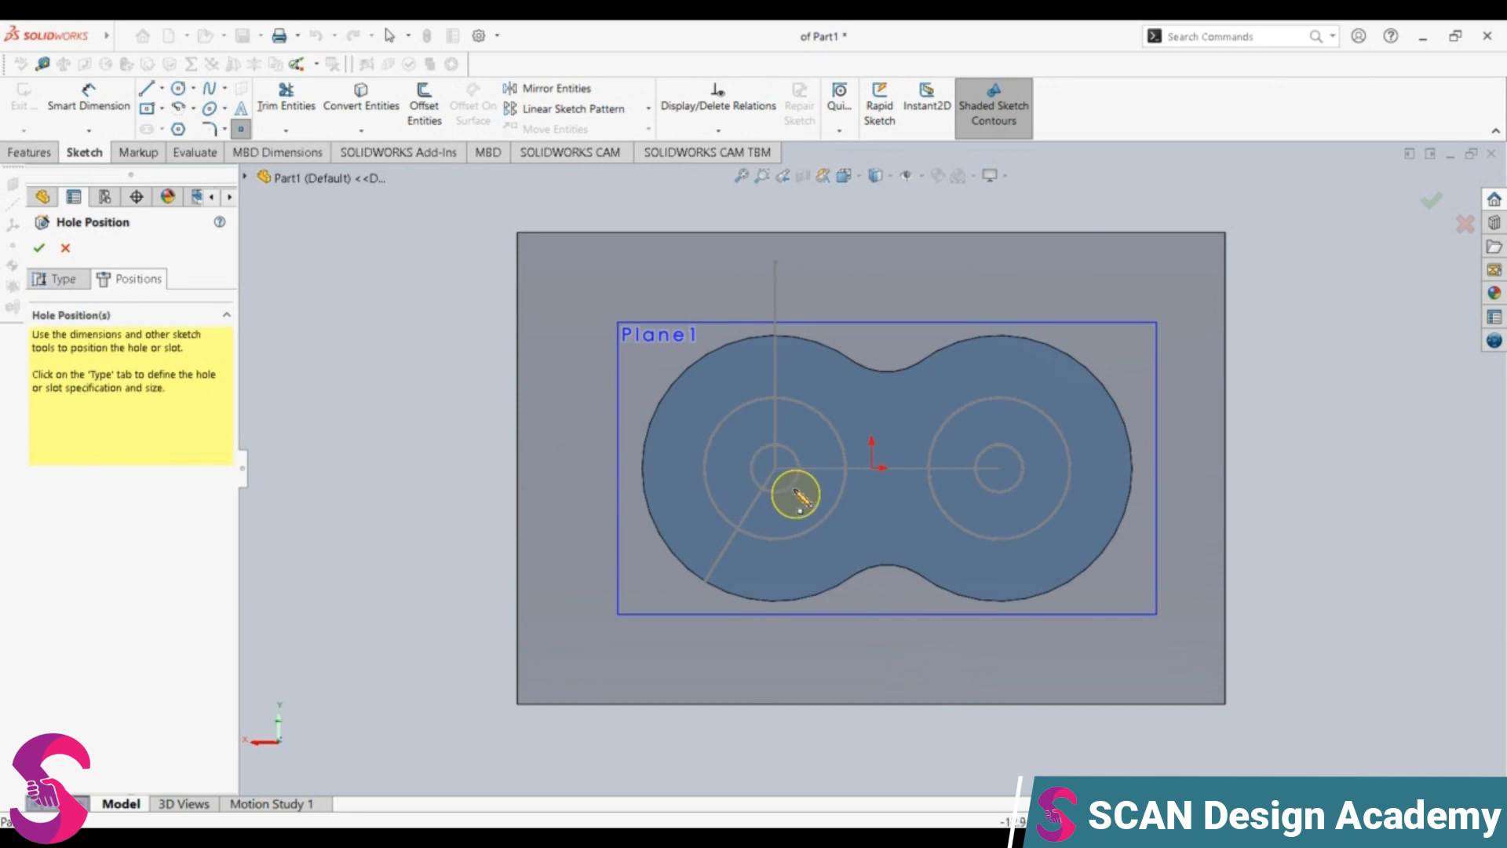
pyautogui.click(775, 469)
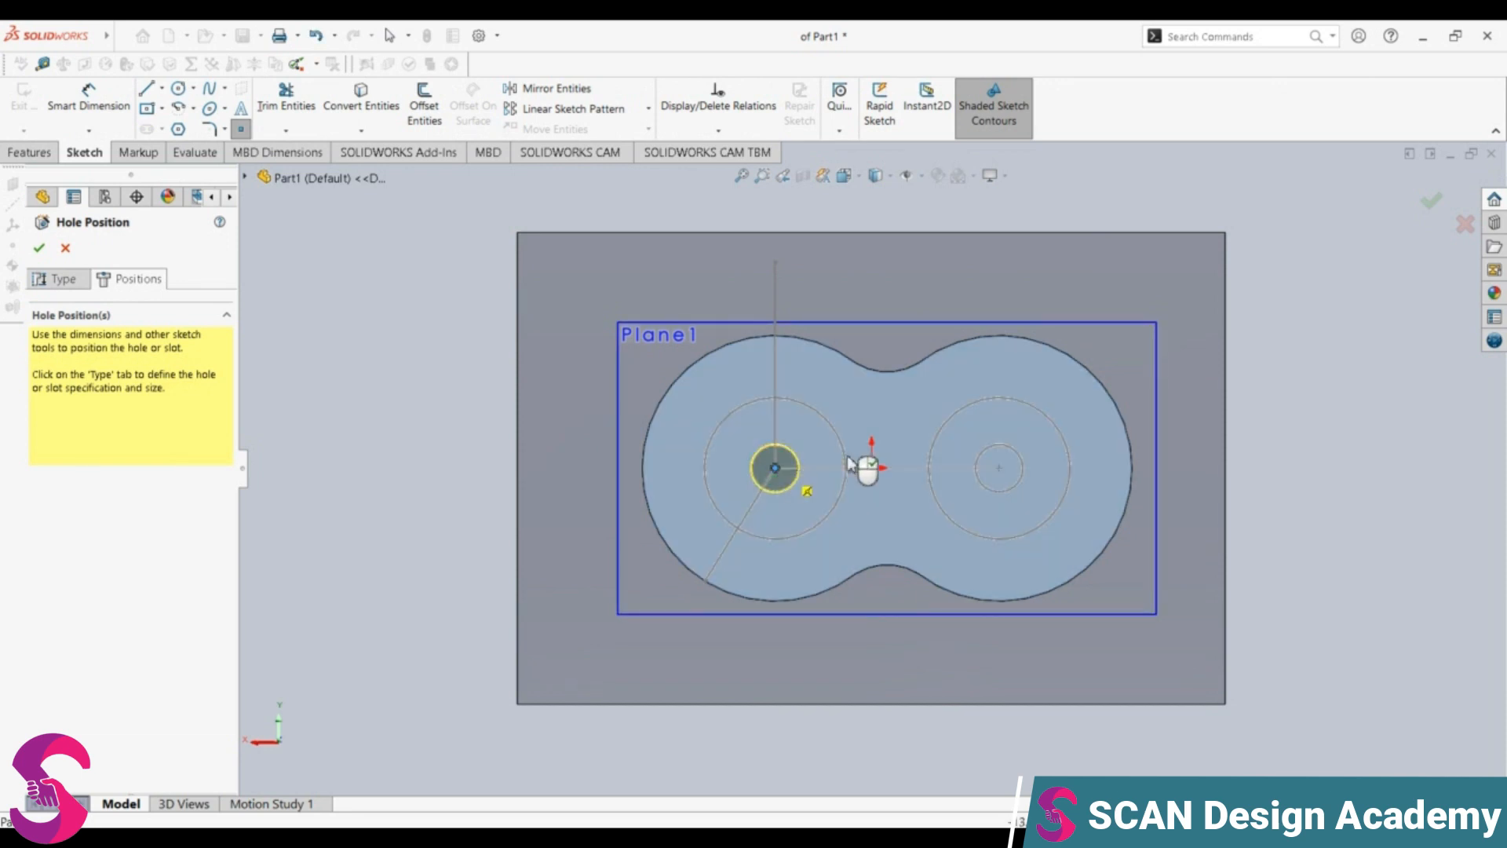
pyautogui.click(999, 469)
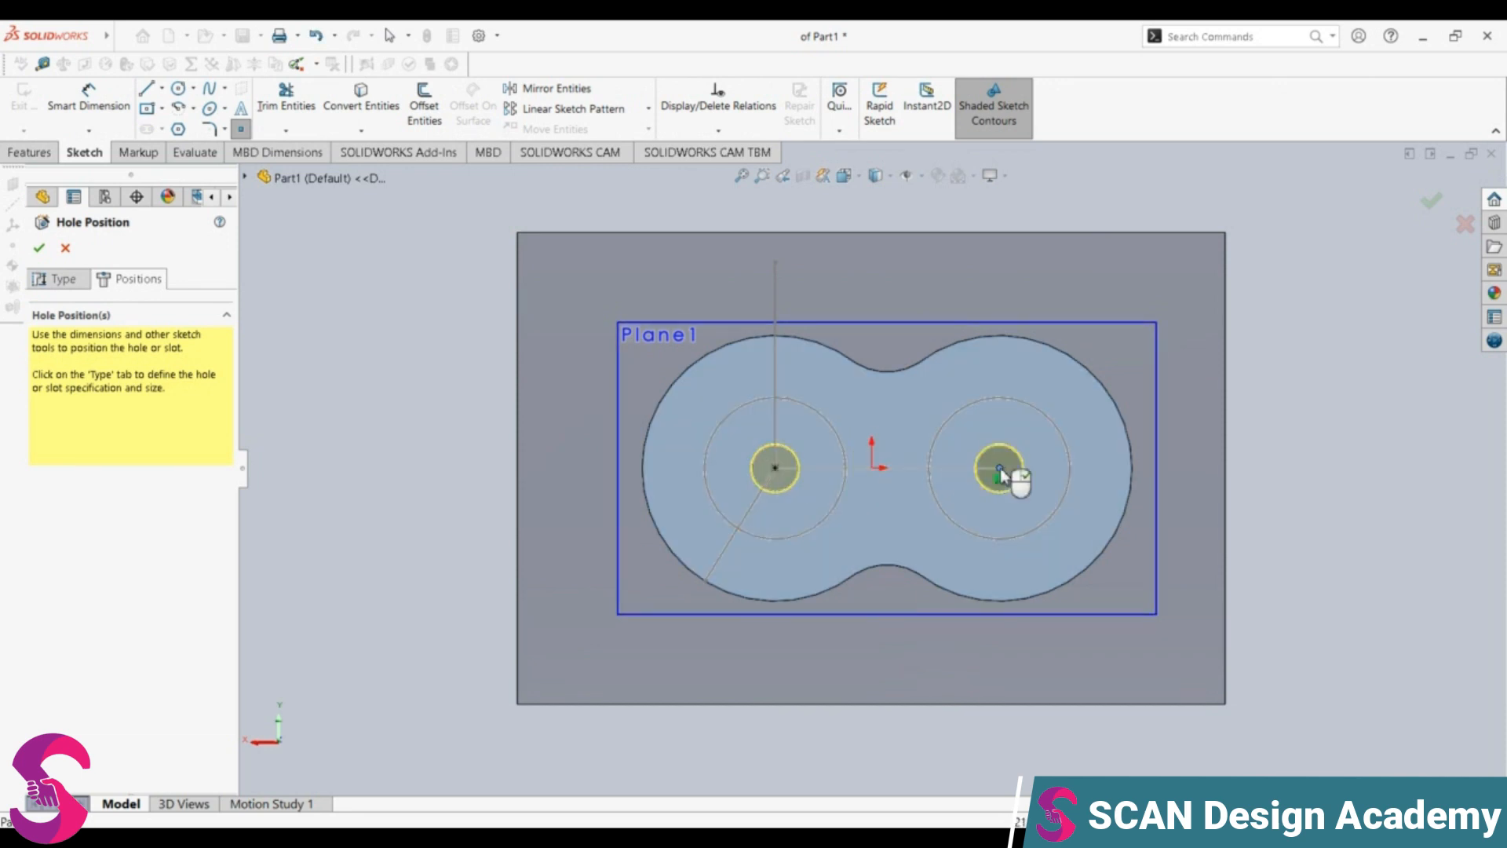
pyautogui.click(38, 248)
pyautogui.moveTo(821, 421); pyautogui.dragTo(832, 486, button='middle')
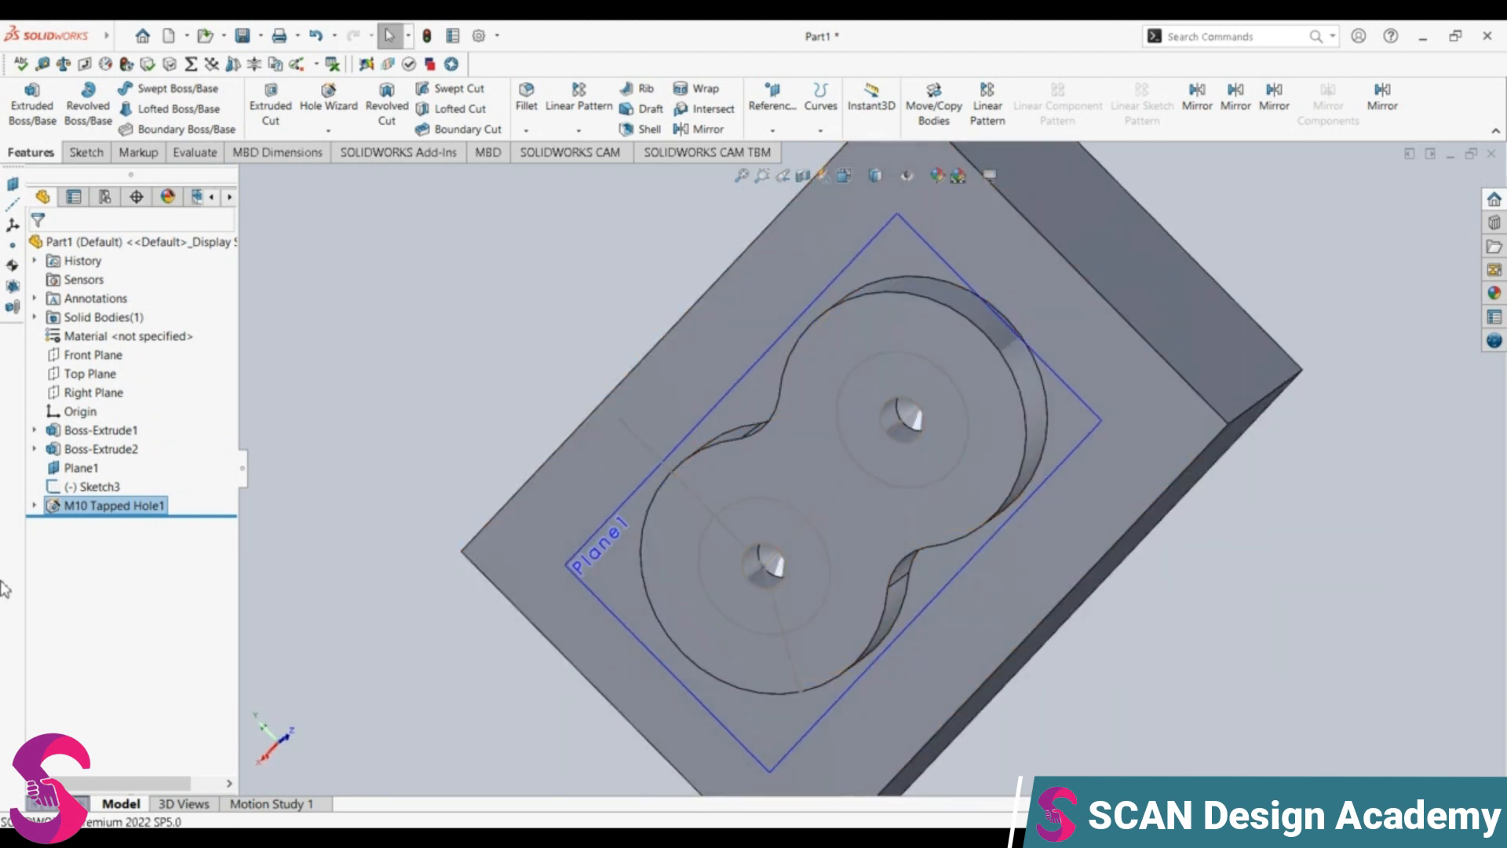
pyautogui.click(88, 487)
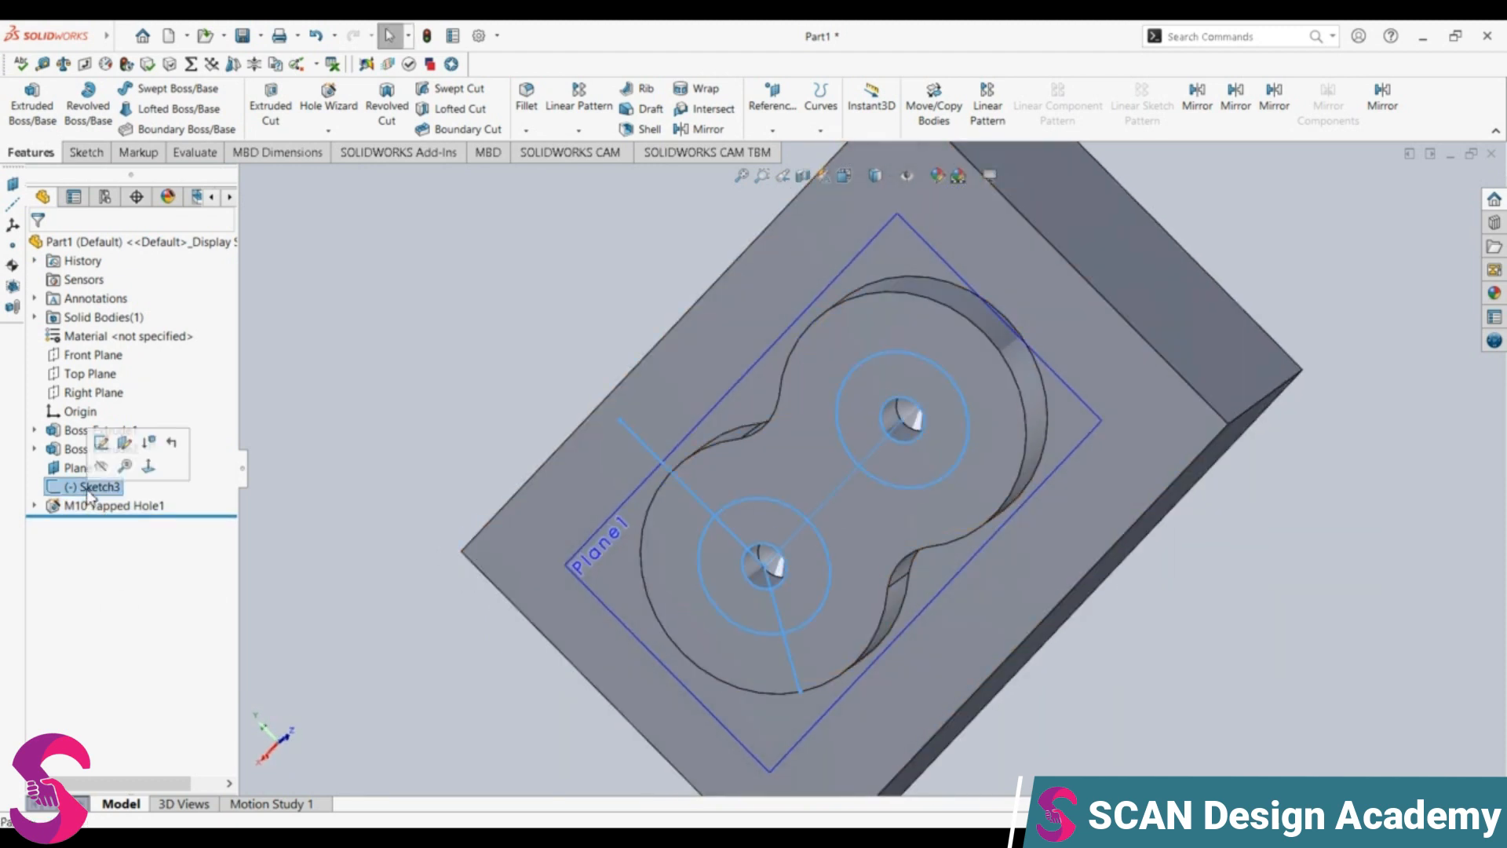
pyautogui.rightClick(89, 488)
pyautogui.click(148, 467)
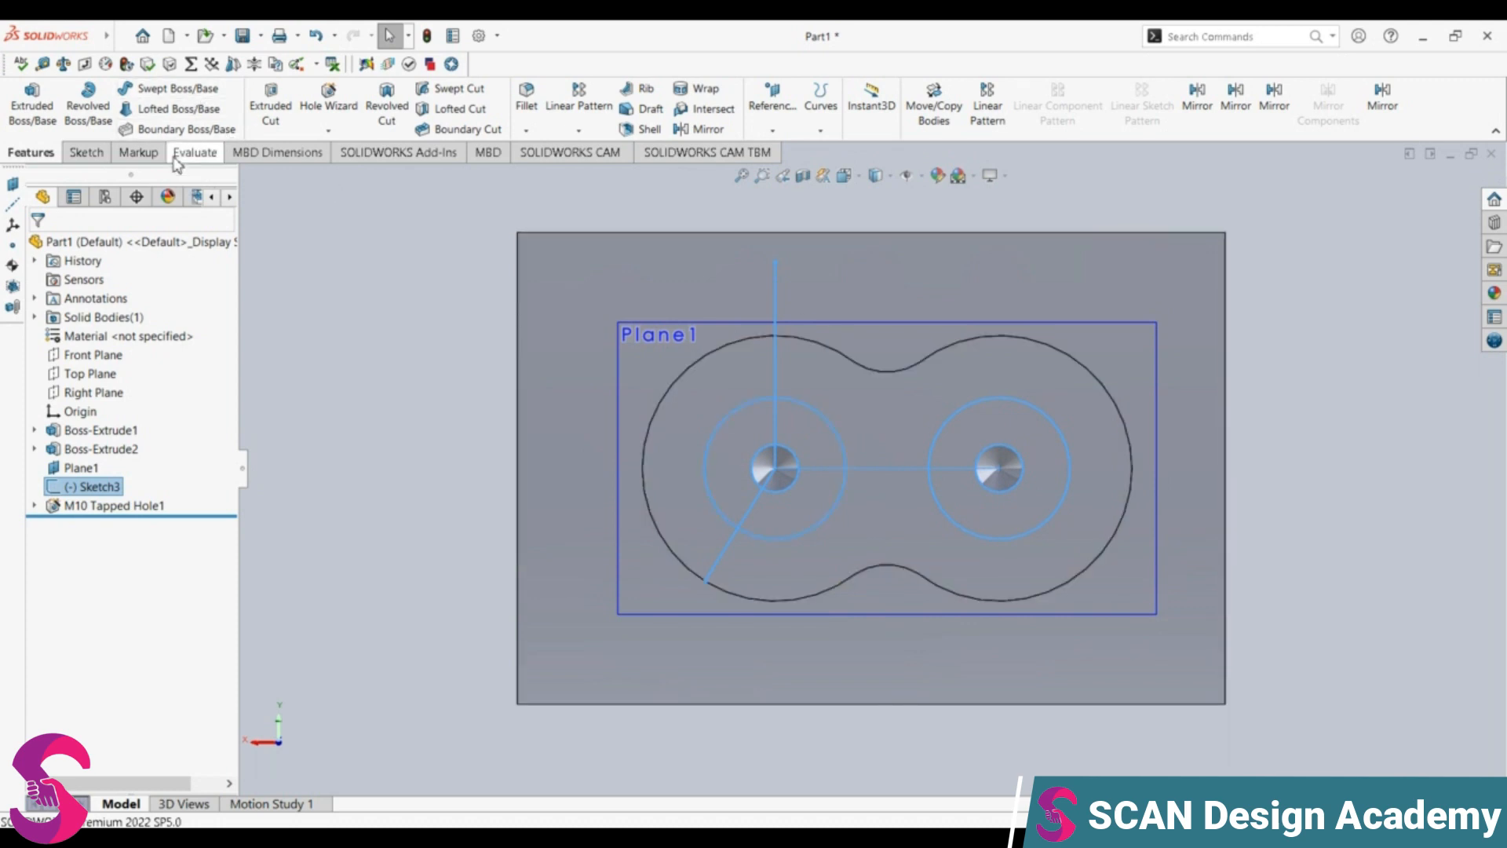
pyautogui.click(101, 152)
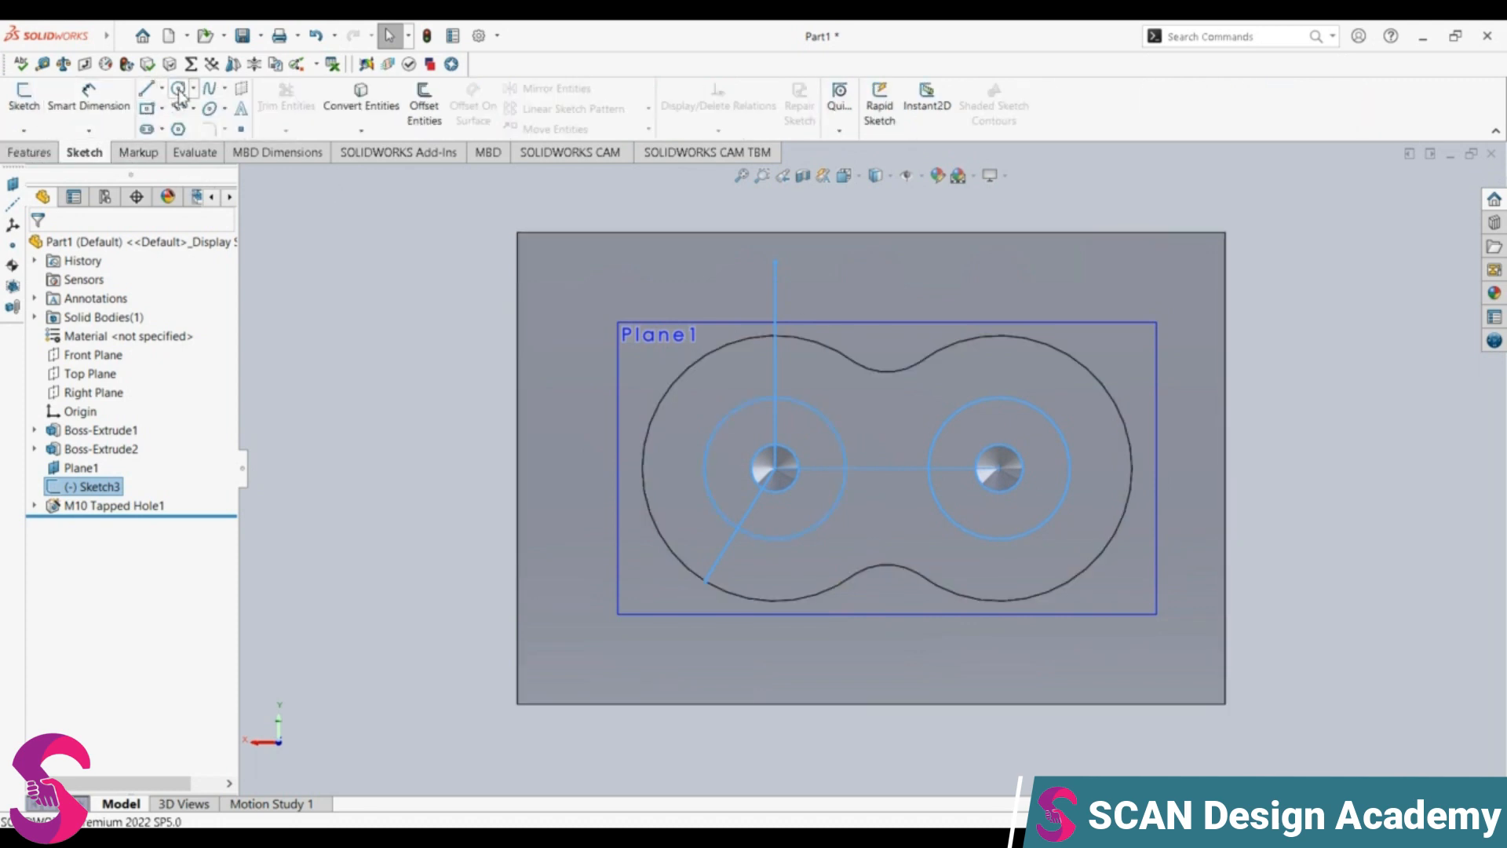
pyautogui.click(660, 616)
pyautogui.click(179, 88)
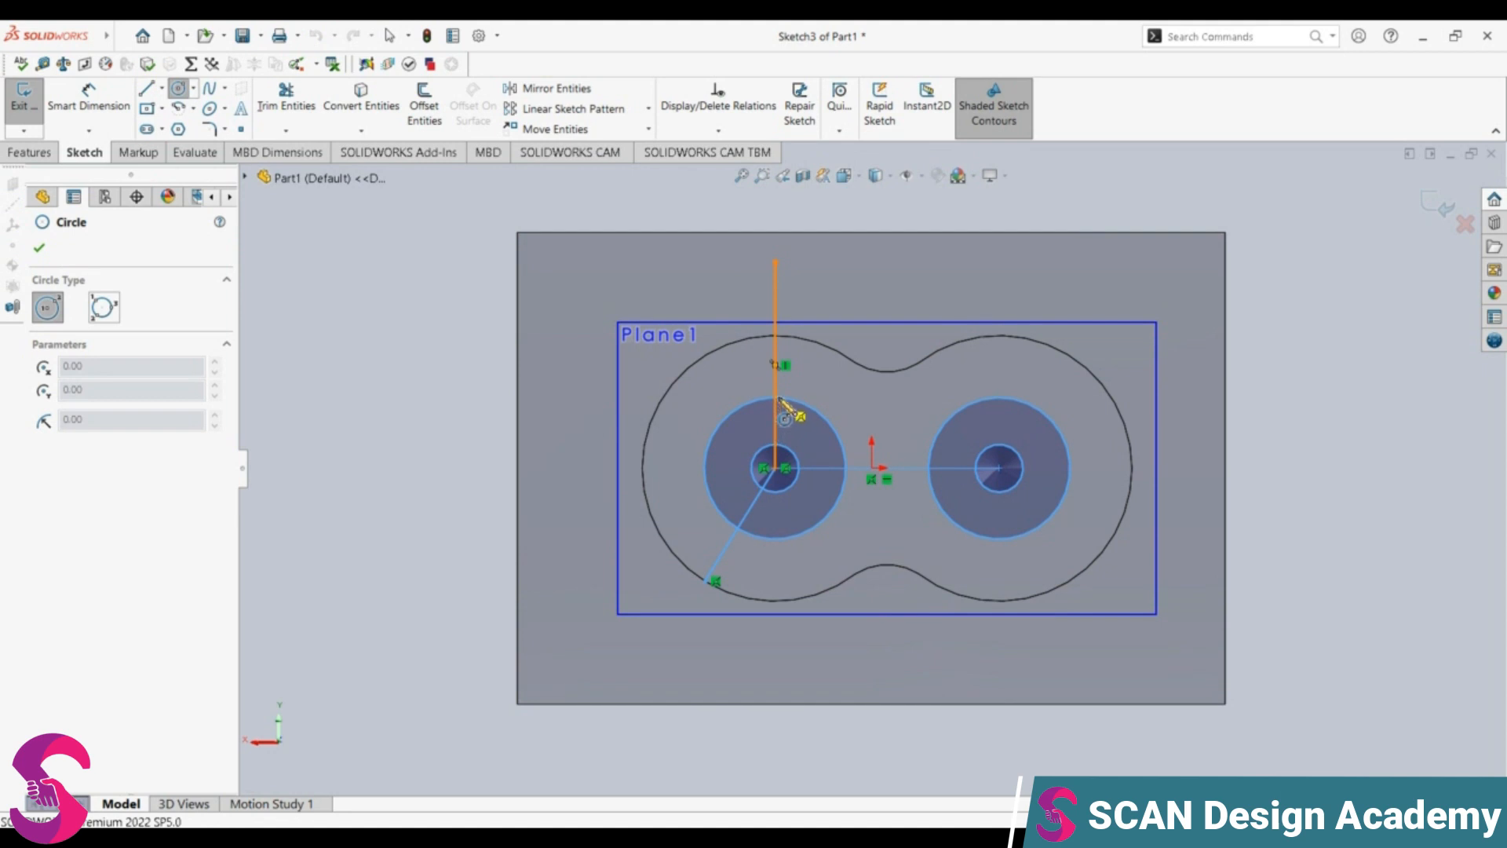
pyautogui.scroll(-2, 813, 494)
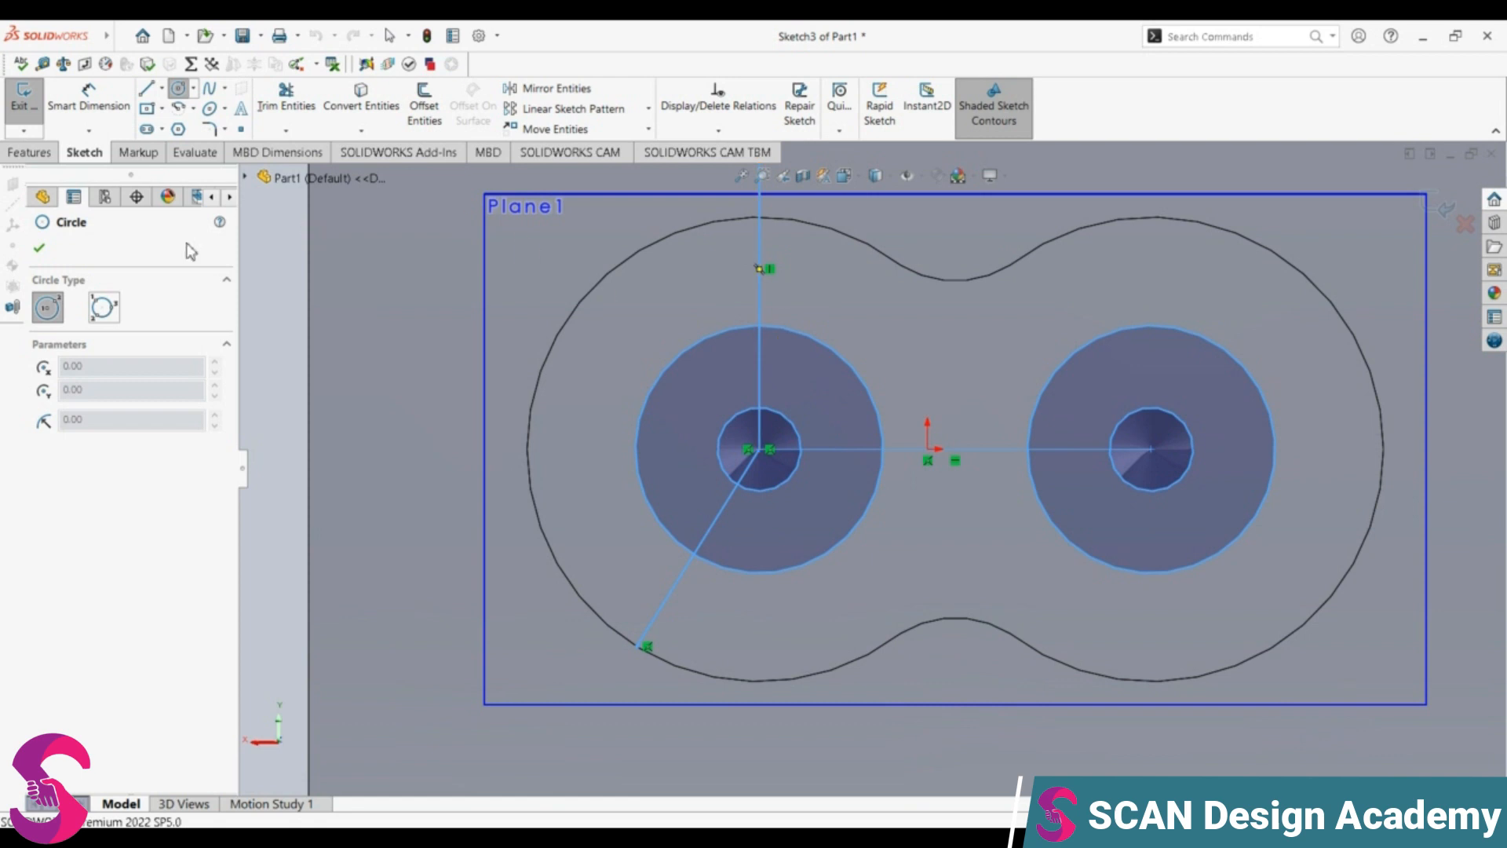
pyautogui.press('Escape')
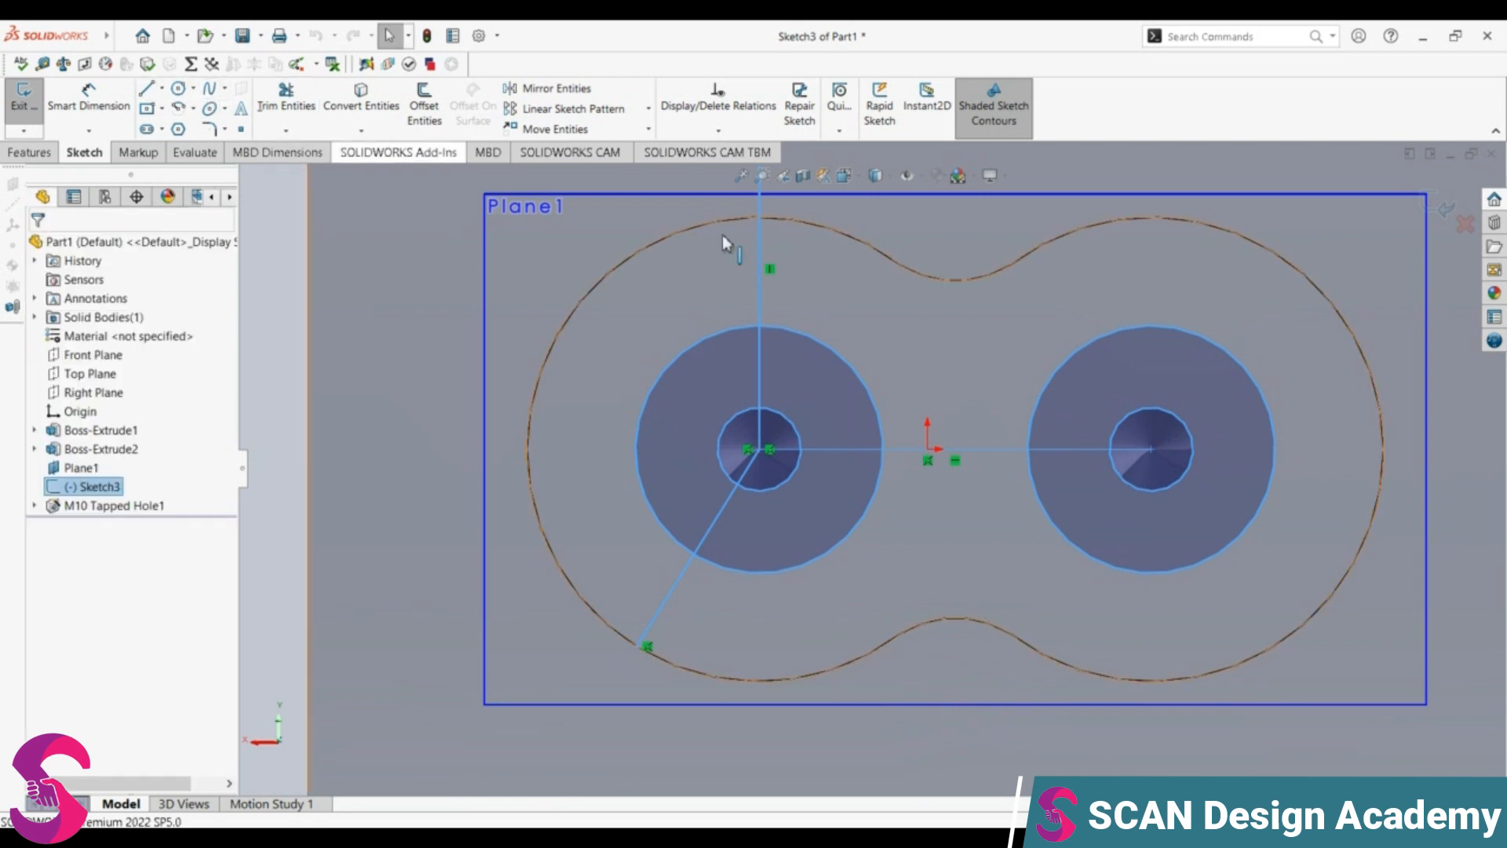
pyautogui.click(1437, 206)
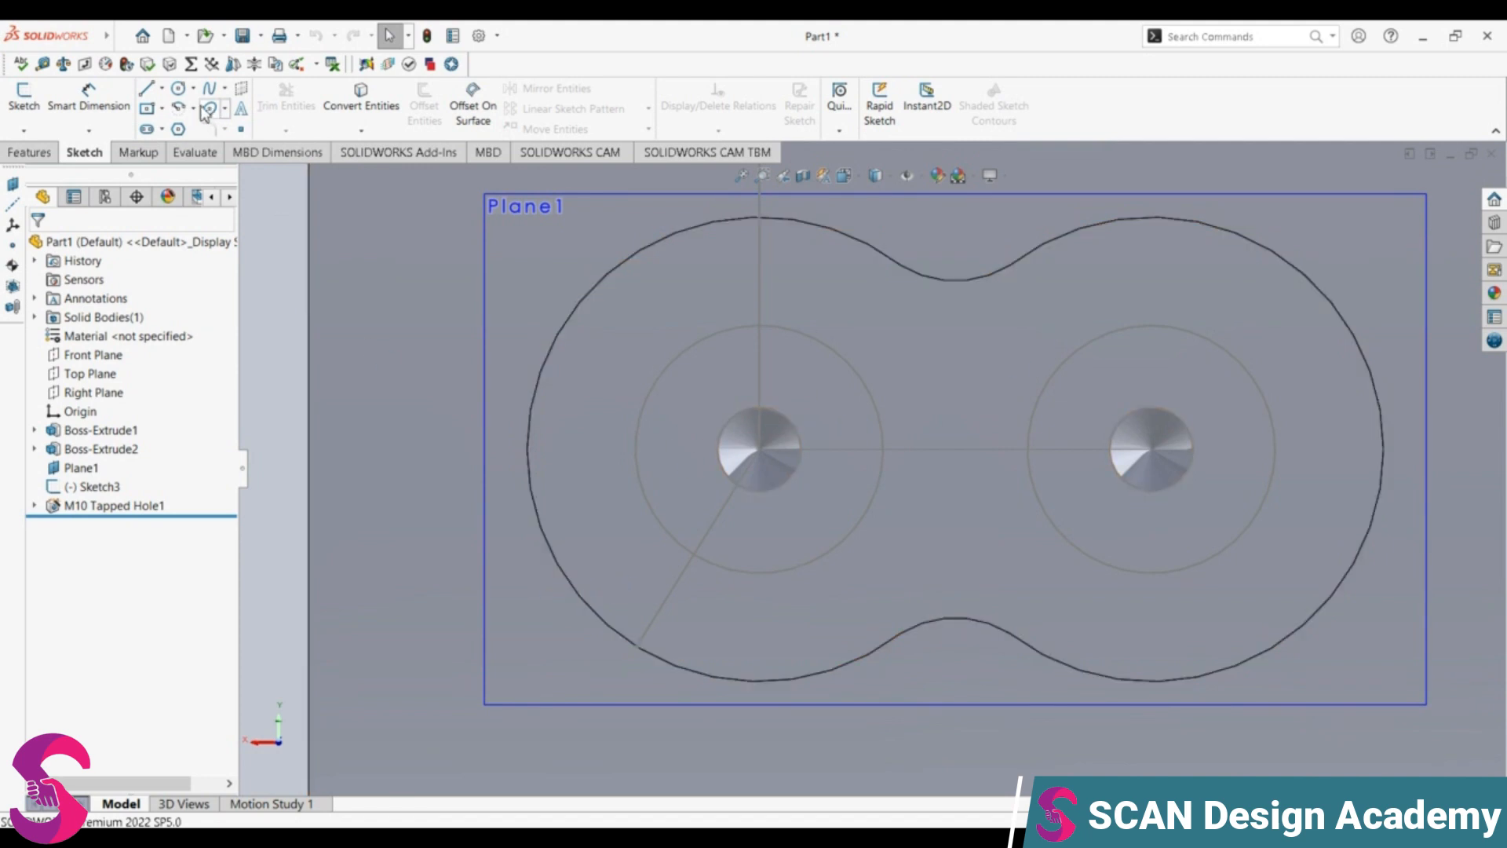
# Step: Start a 3D sketch on Plane1
pyautogui.click(484, 630)
pyautogui.rightClick(485, 629)
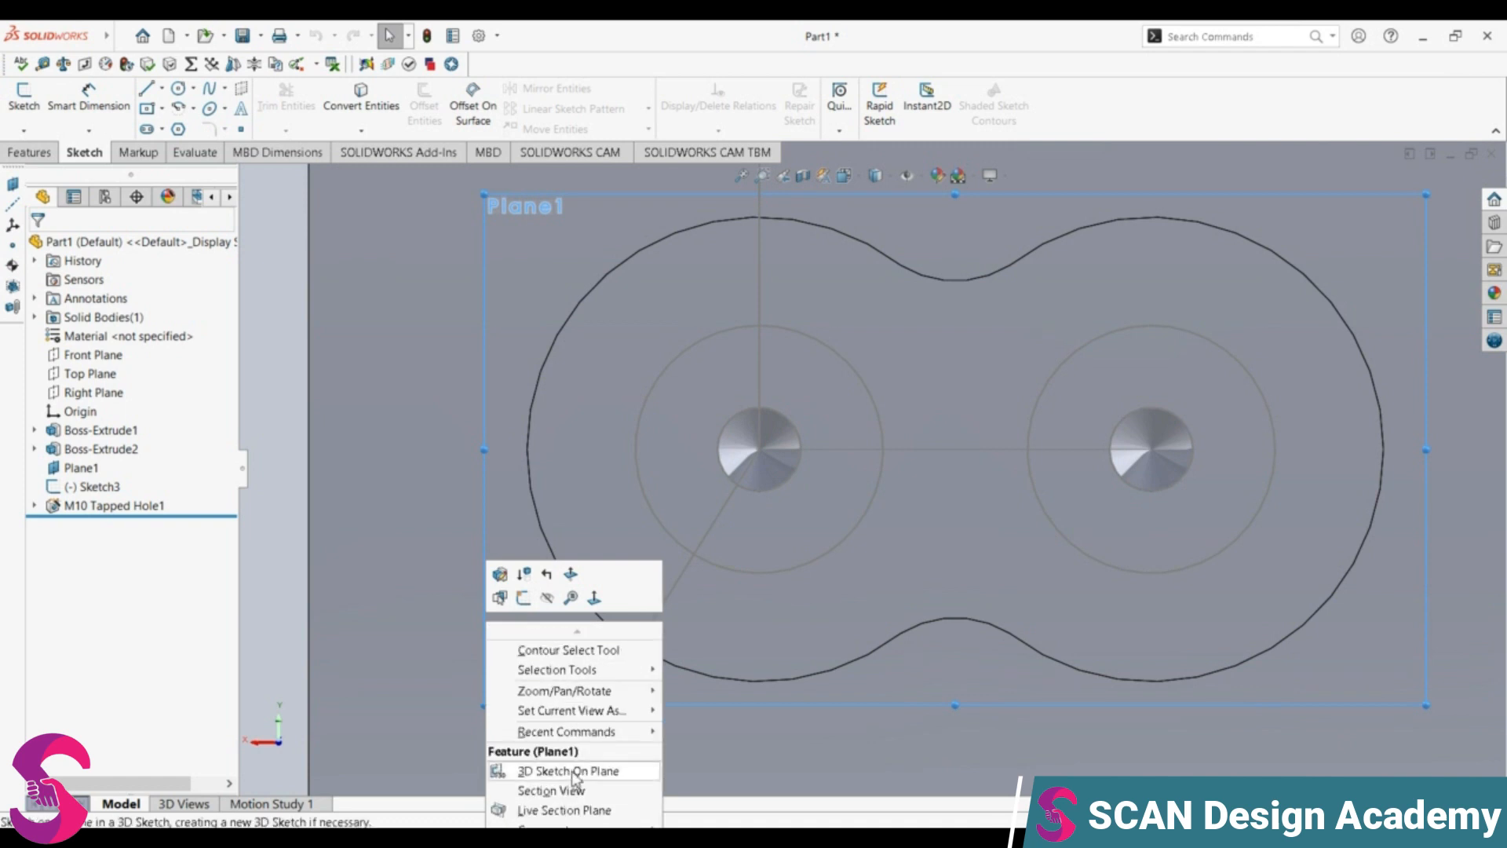
pyautogui.click(573, 771)
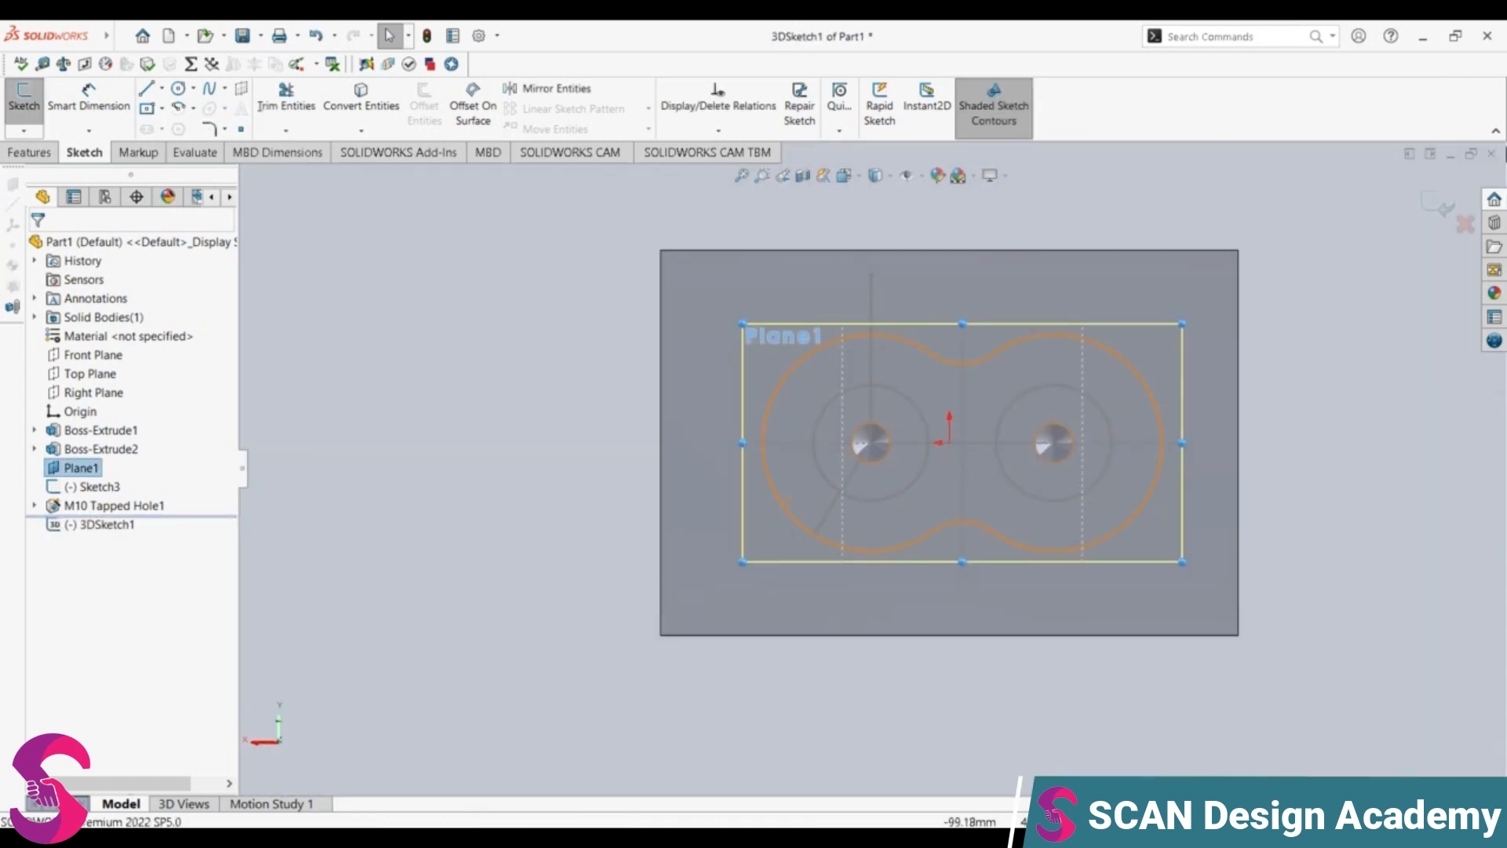
pyautogui.scroll(-2, 1327, 216)
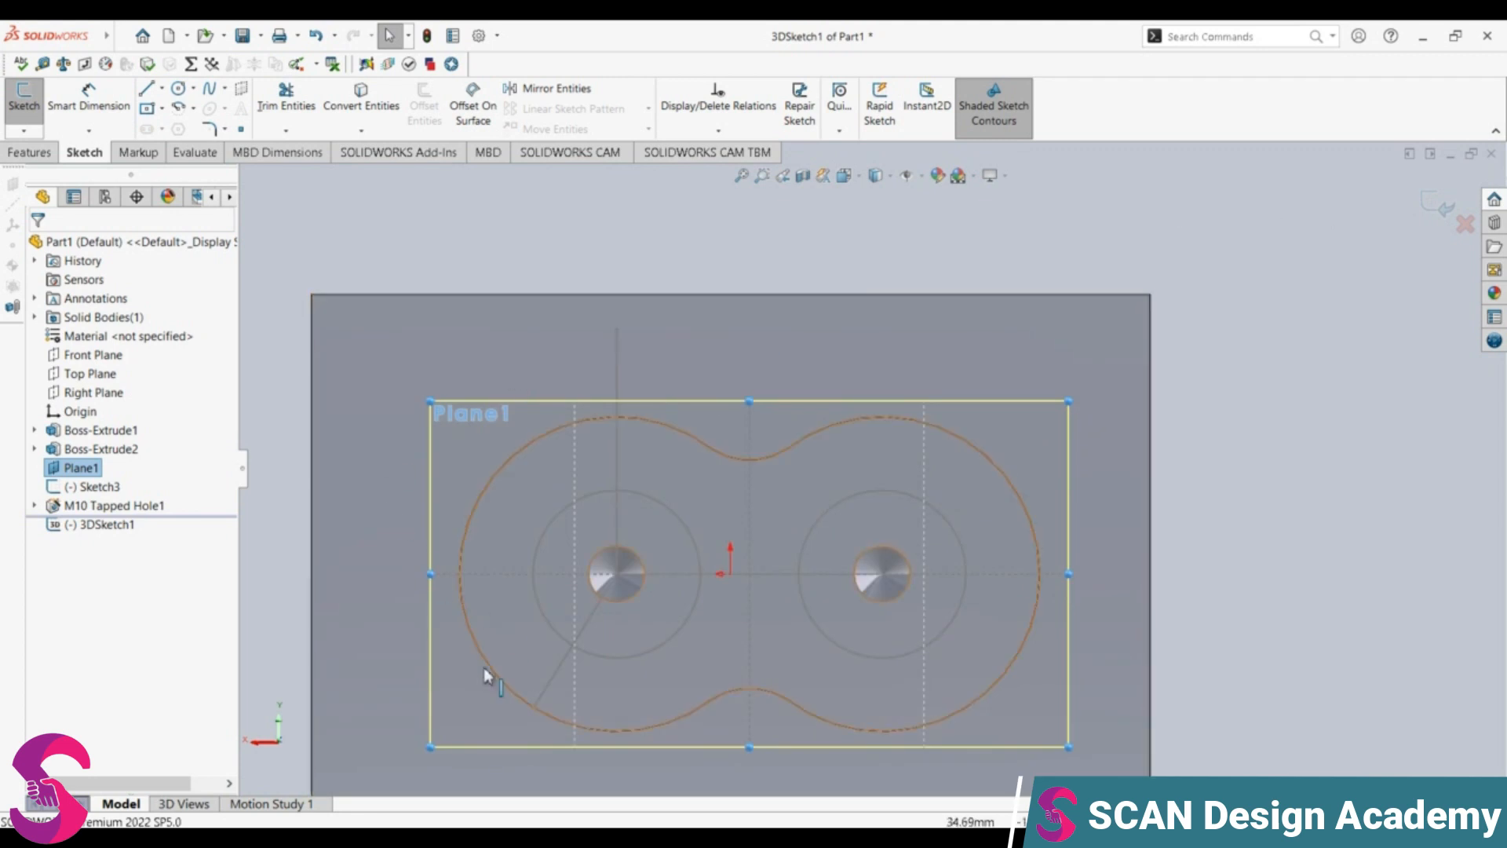
pyautogui.scroll(1, 463, 695)
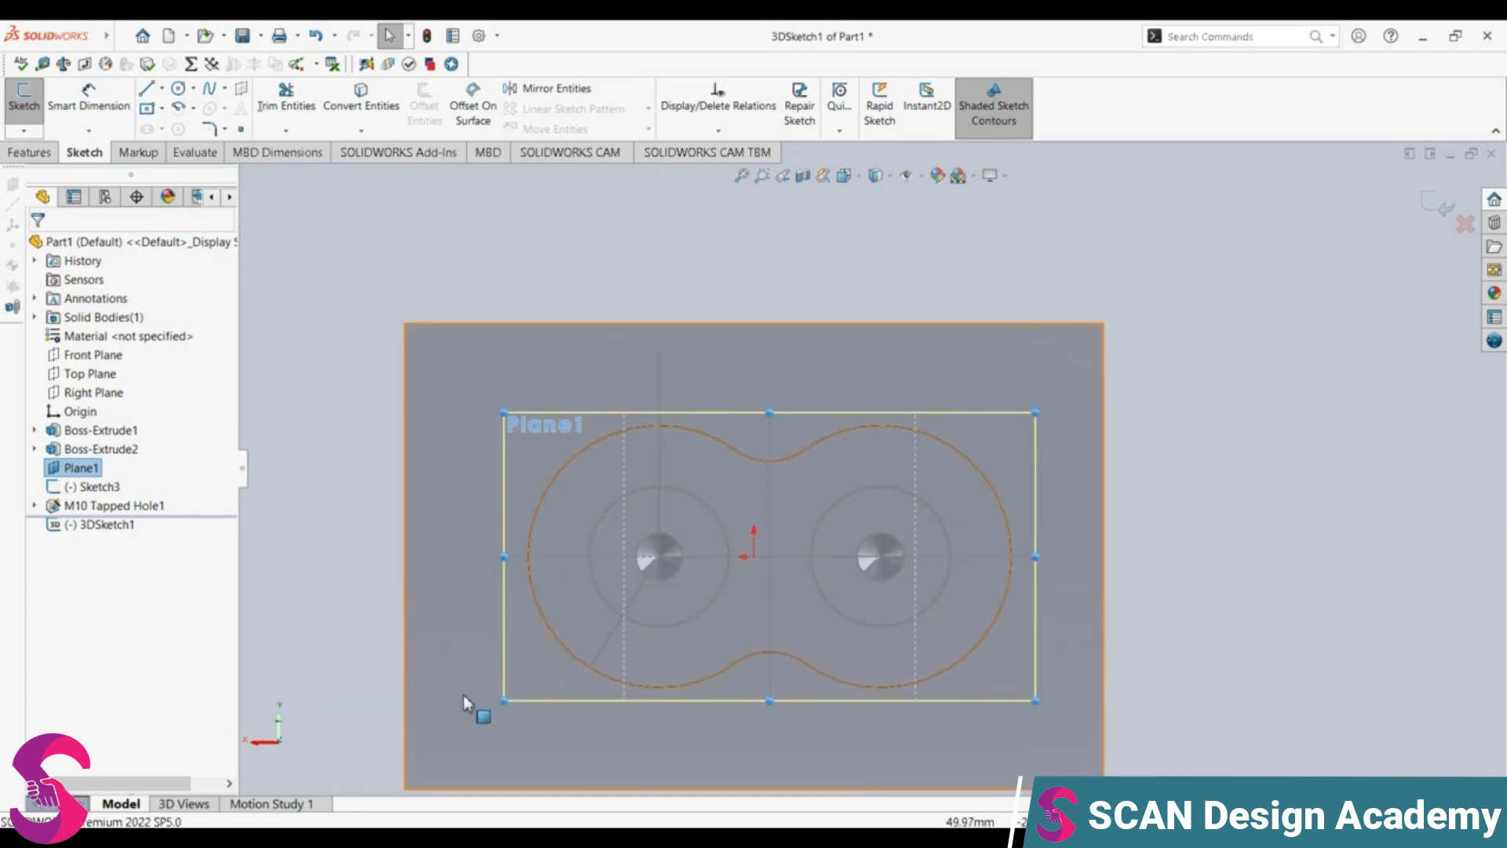
# Step: Draw a circle of 1.65 mm radius centred where the vertical line crosses the top of the left layout circle
pyautogui.click(179, 88)
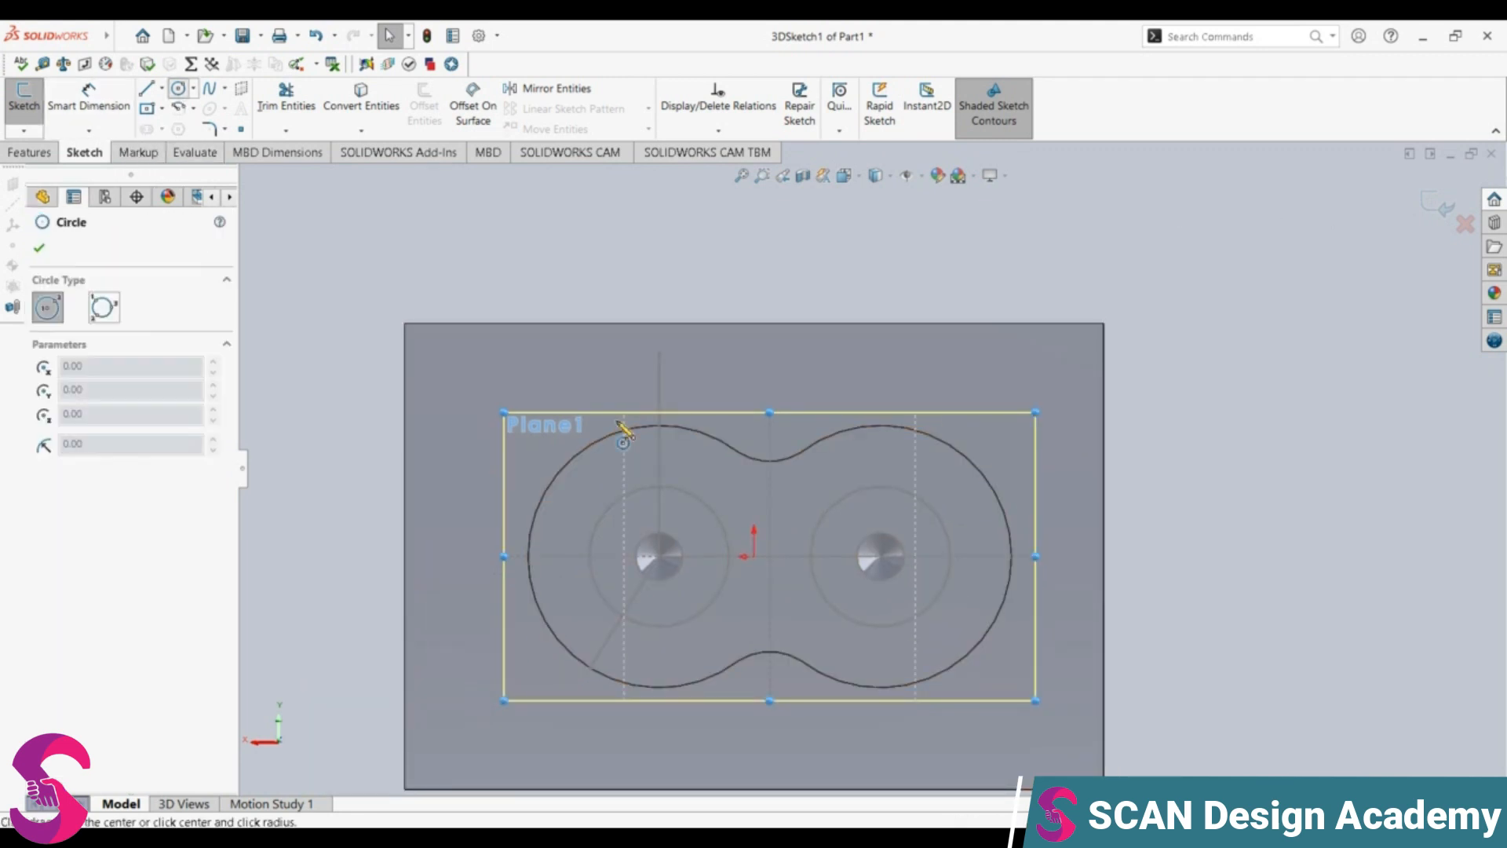
pyautogui.click(658, 486)
pyautogui.click(679, 483)
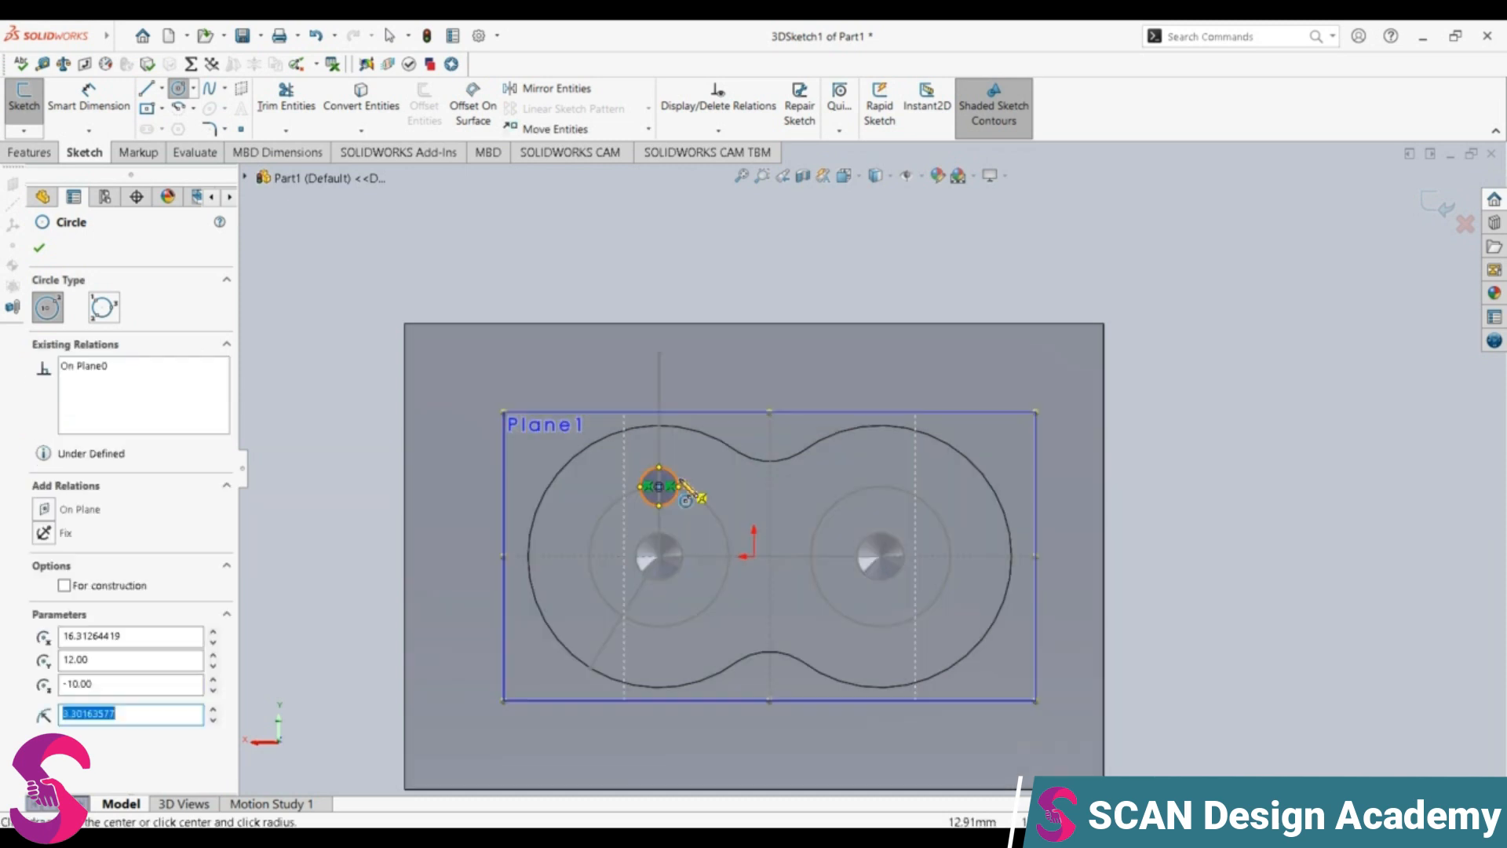
pyautogui.write('1.65')
pyautogui.press('Return')
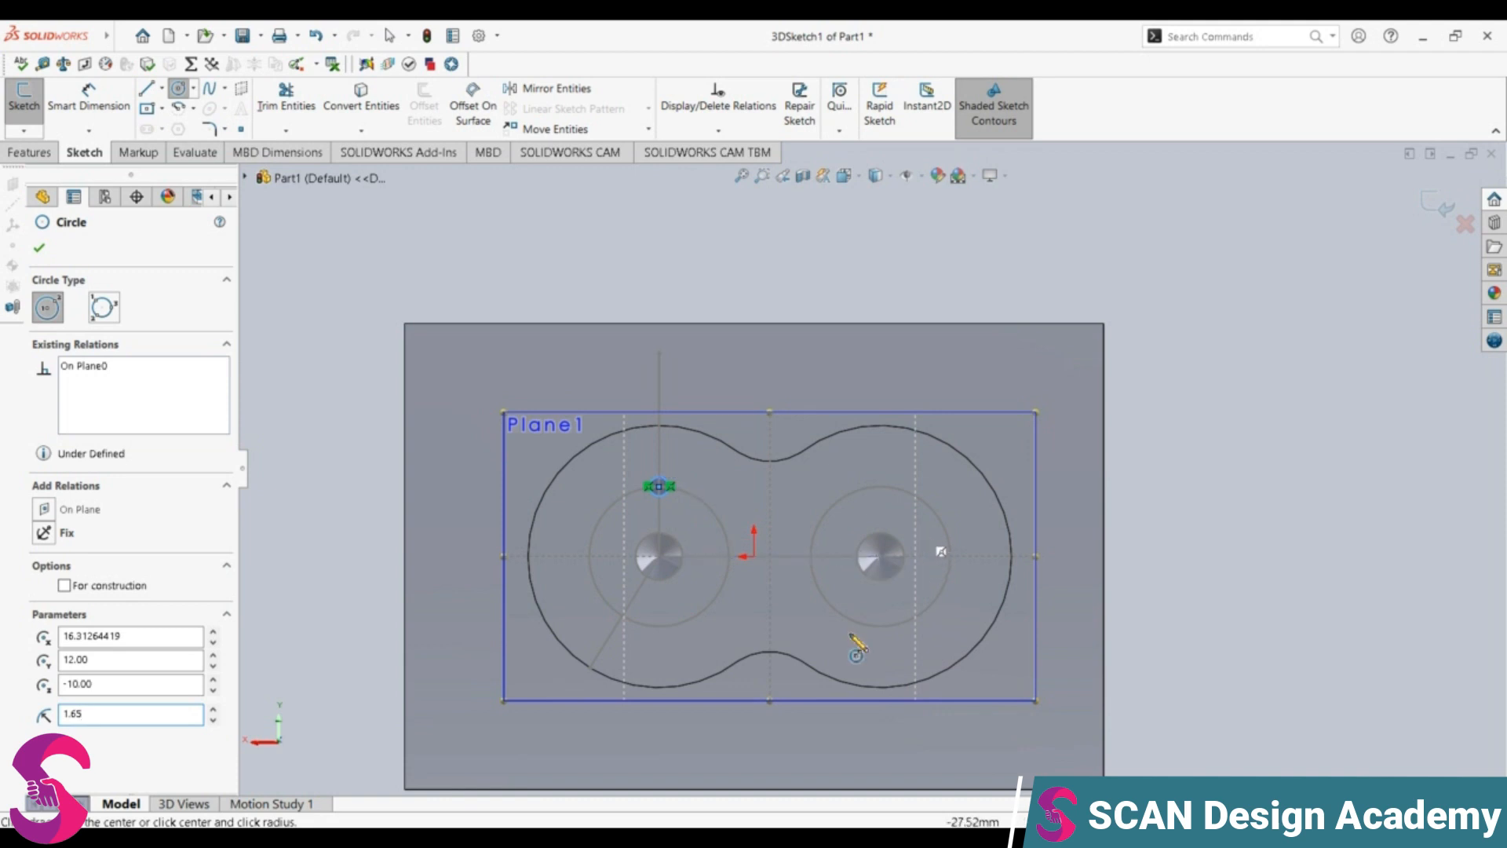
pyautogui.click(147, 105)
pyautogui.click(146, 91)
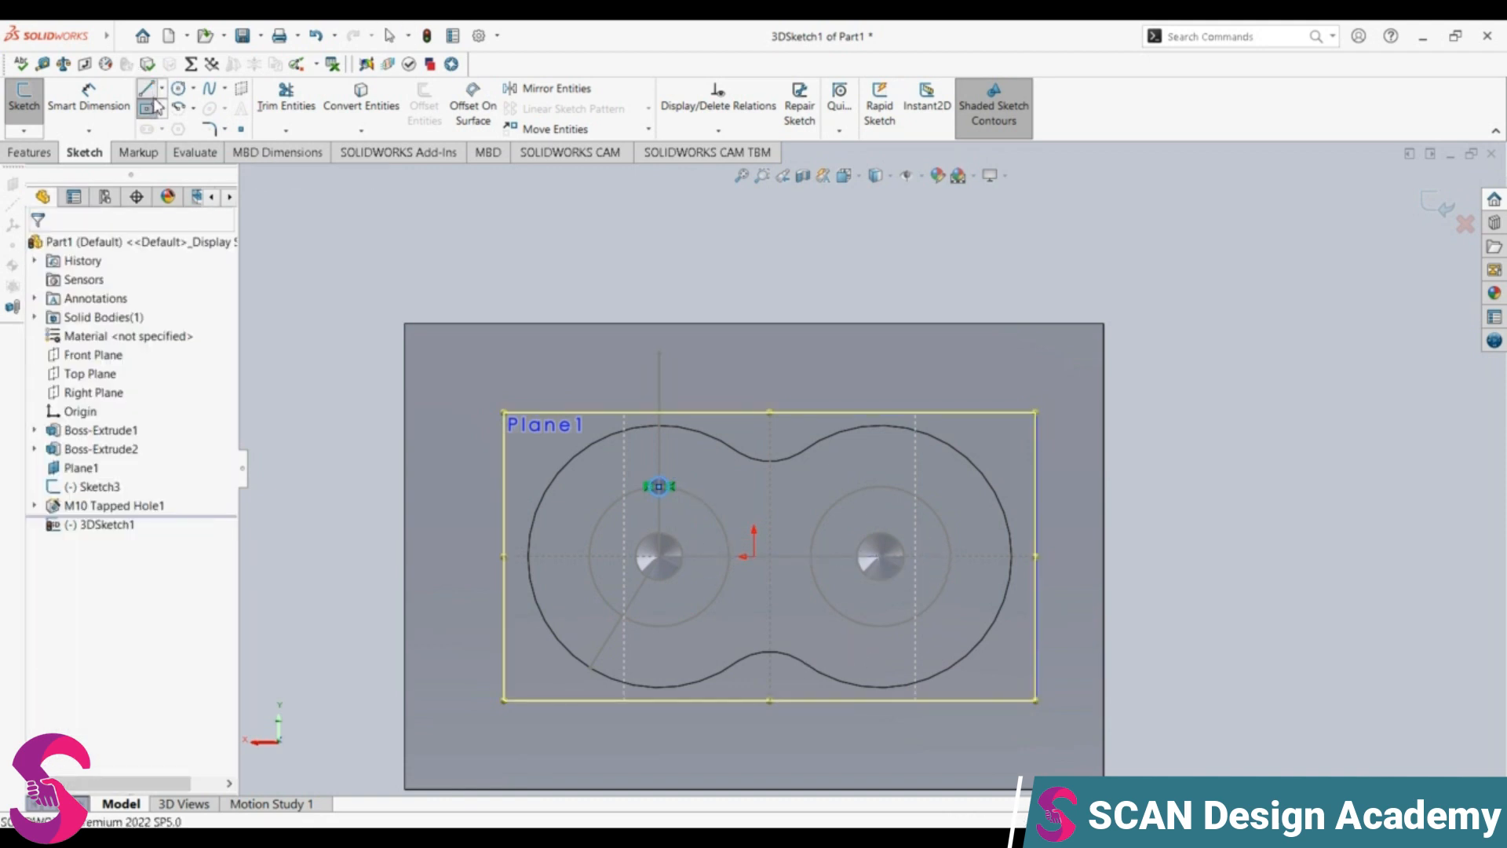
pyautogui.press('Escape')
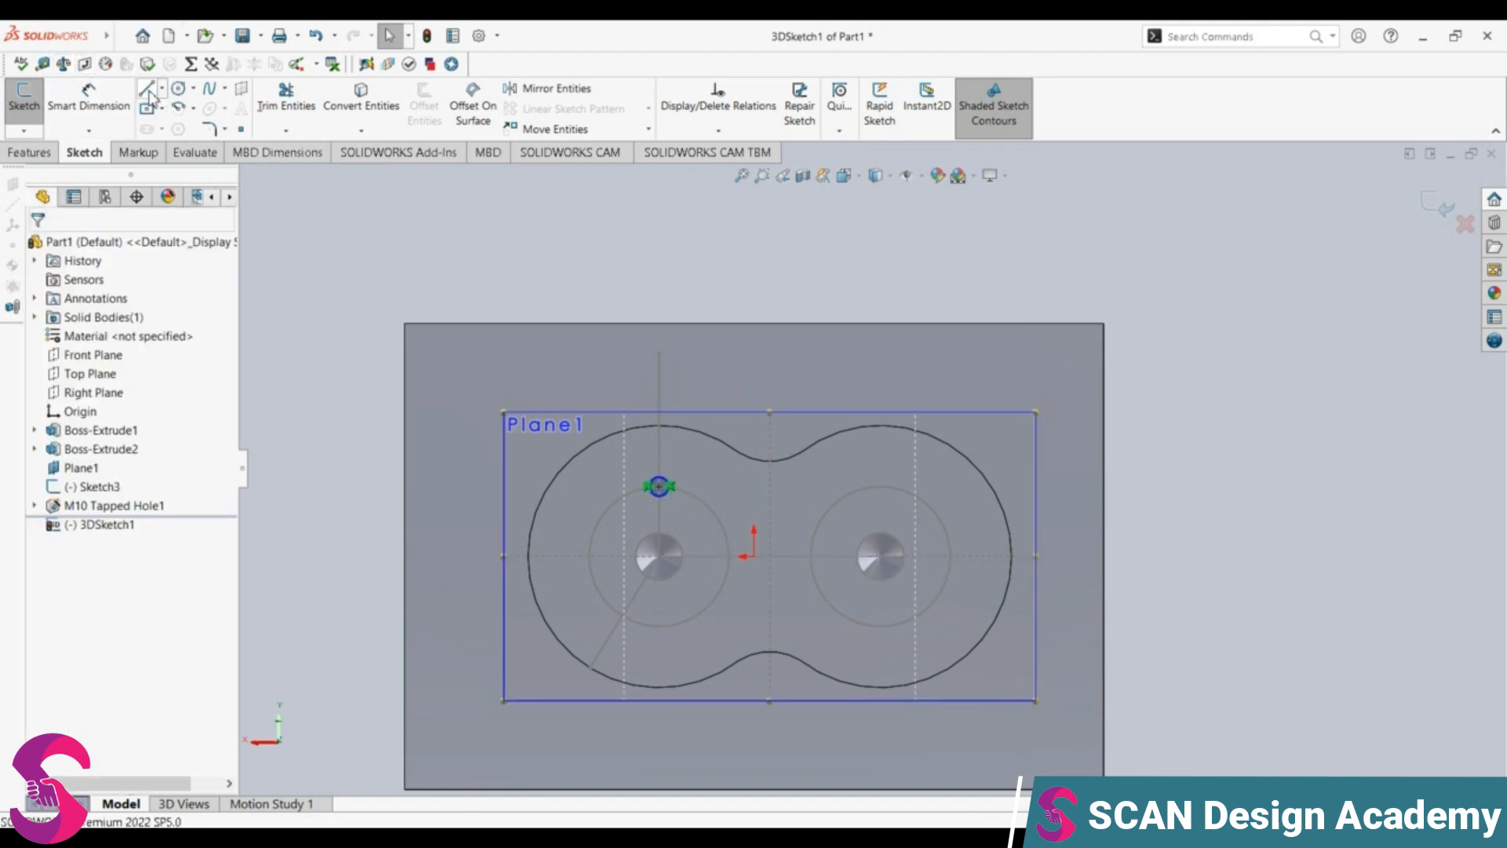
# Step: Draw a vertical line about 47 mm long upward from the centre of the right tapped hole
pyautogui.click(147, 89)
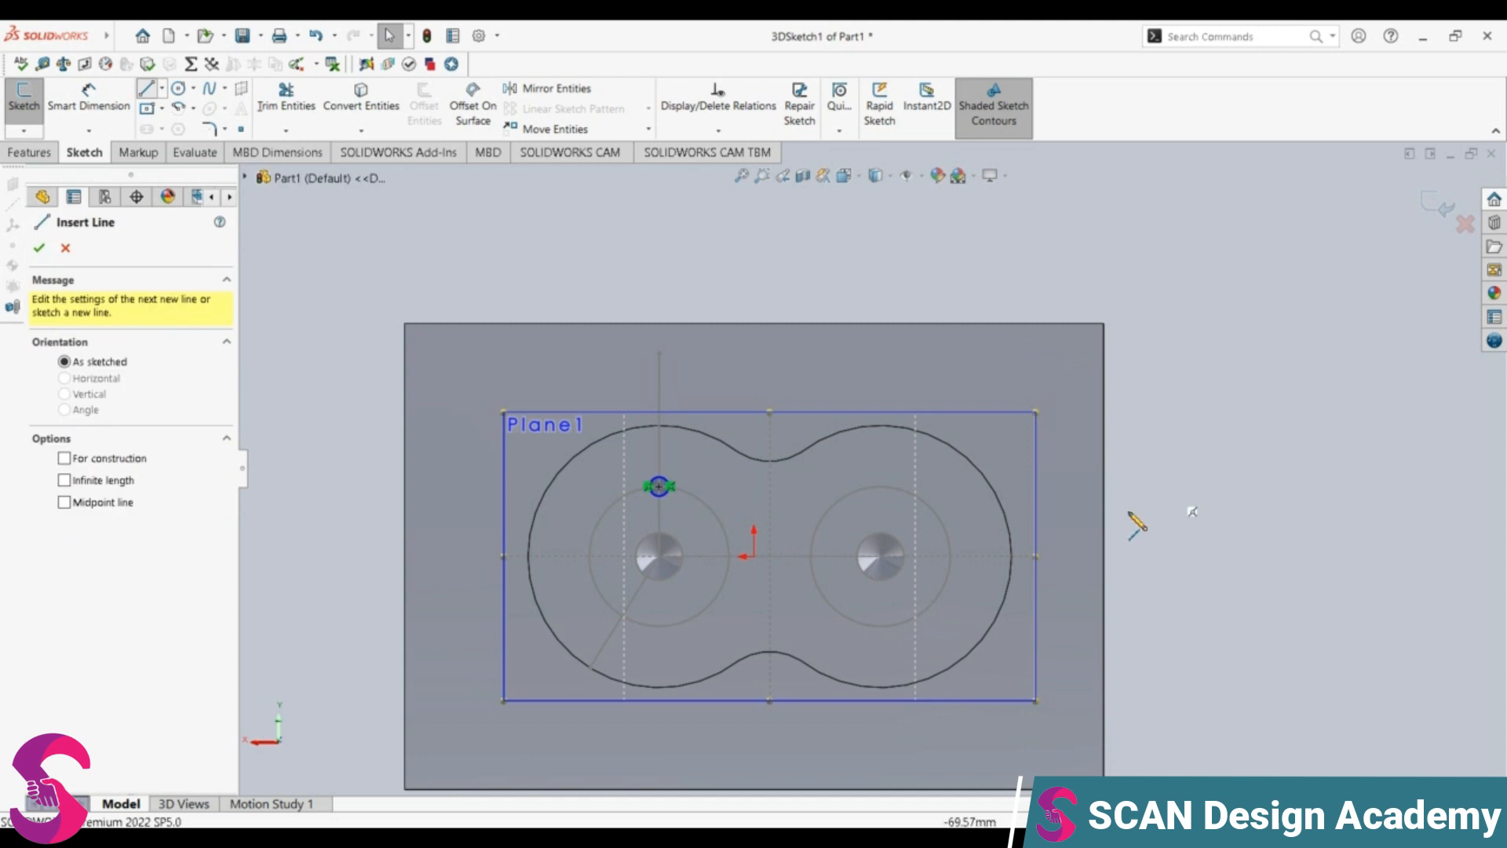
pyautogui.click(880, 556)
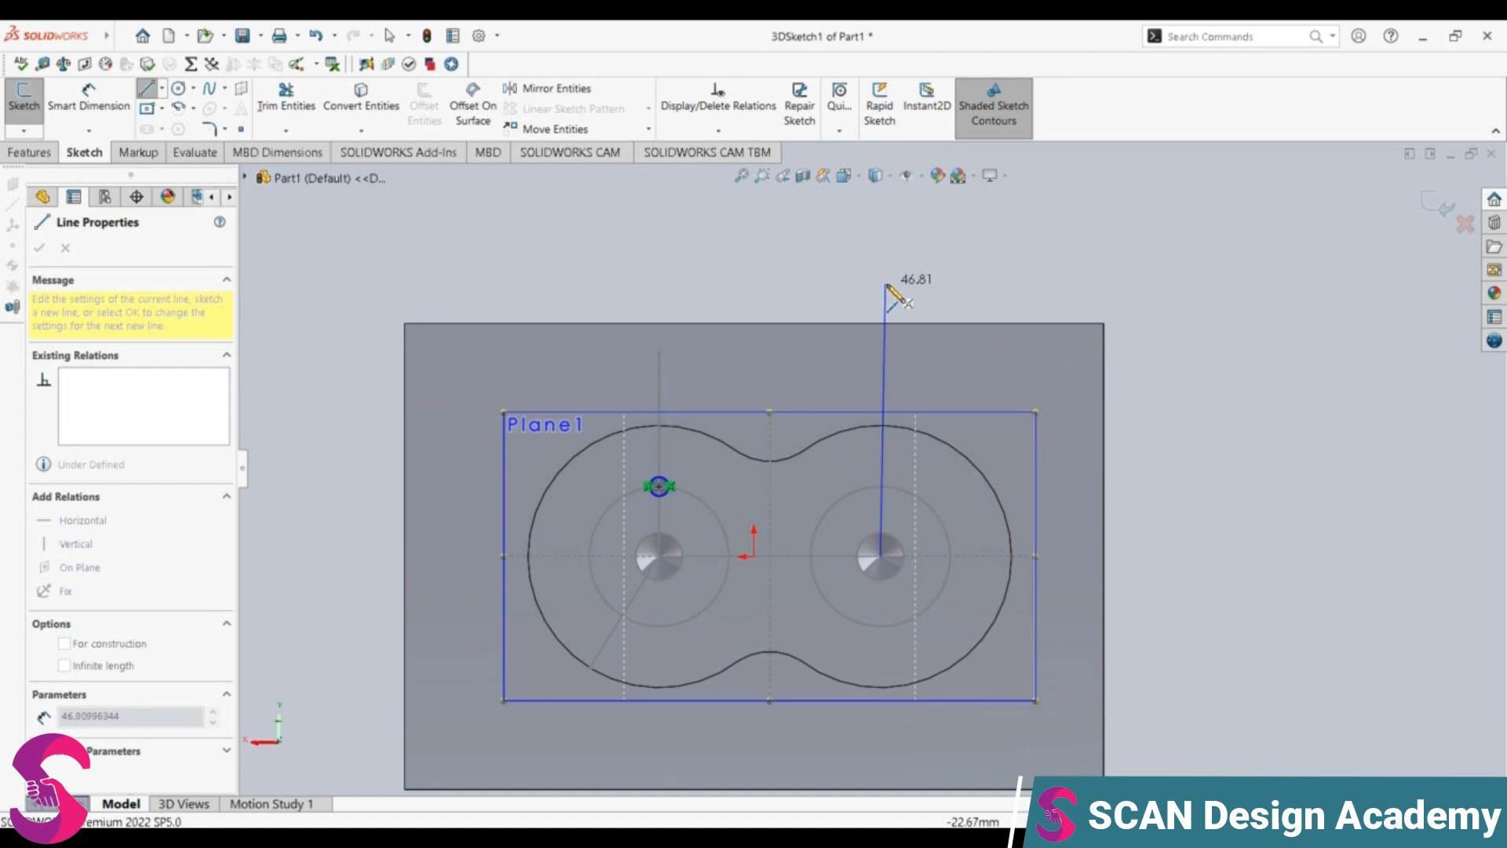
pyautogui.click(881, 287)
pyautogui.press('Escape')
# Step: Draw a small circle matching the left one where the new vertical line crosses the top of the right layout circle
pyautogui.click(179, 88)
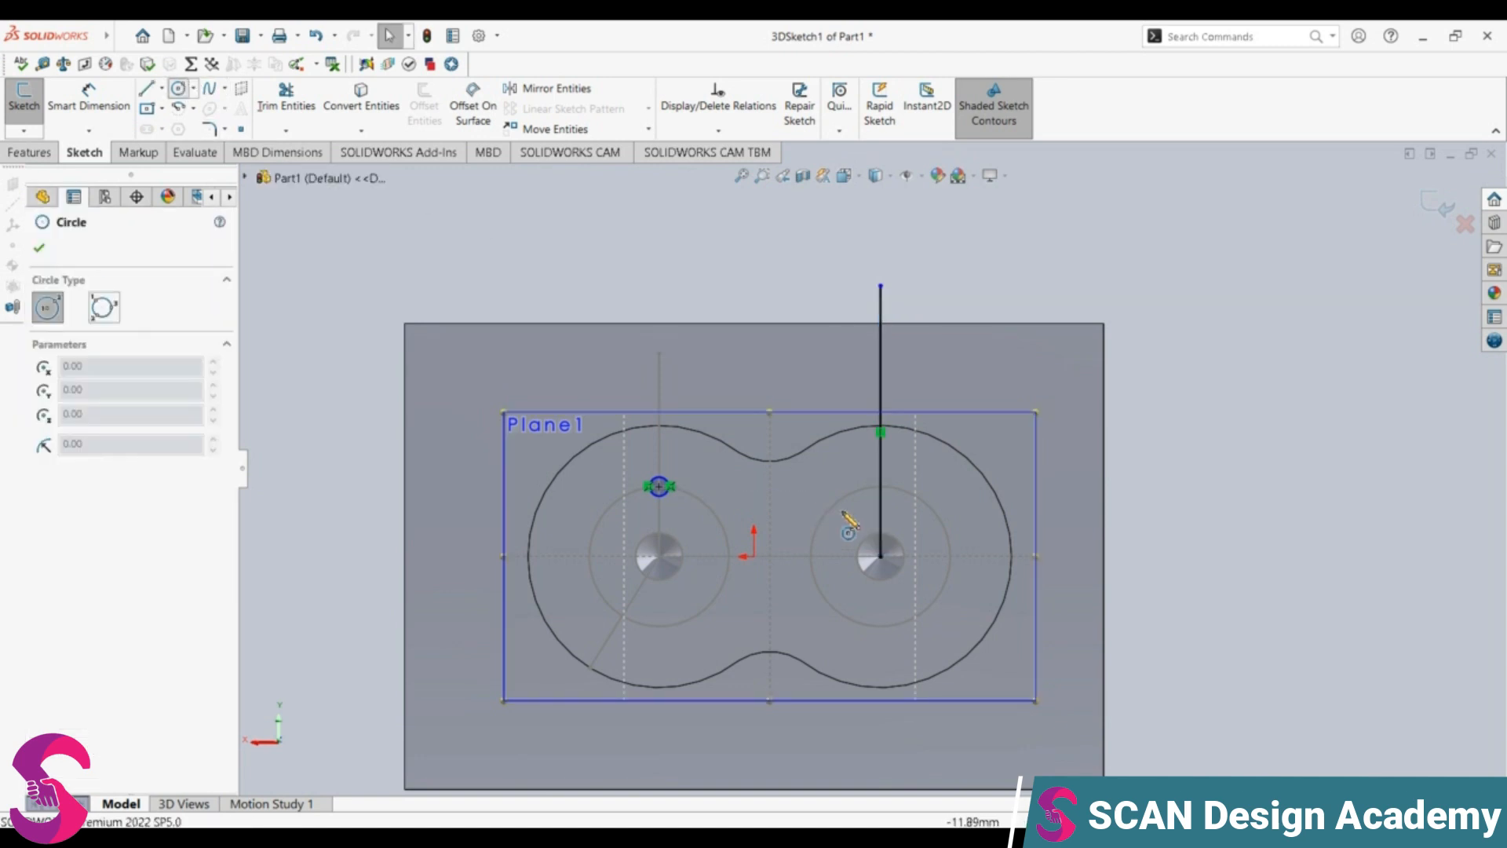
pyautogui.click(880, 486)
pyautogui.click(903, 472)
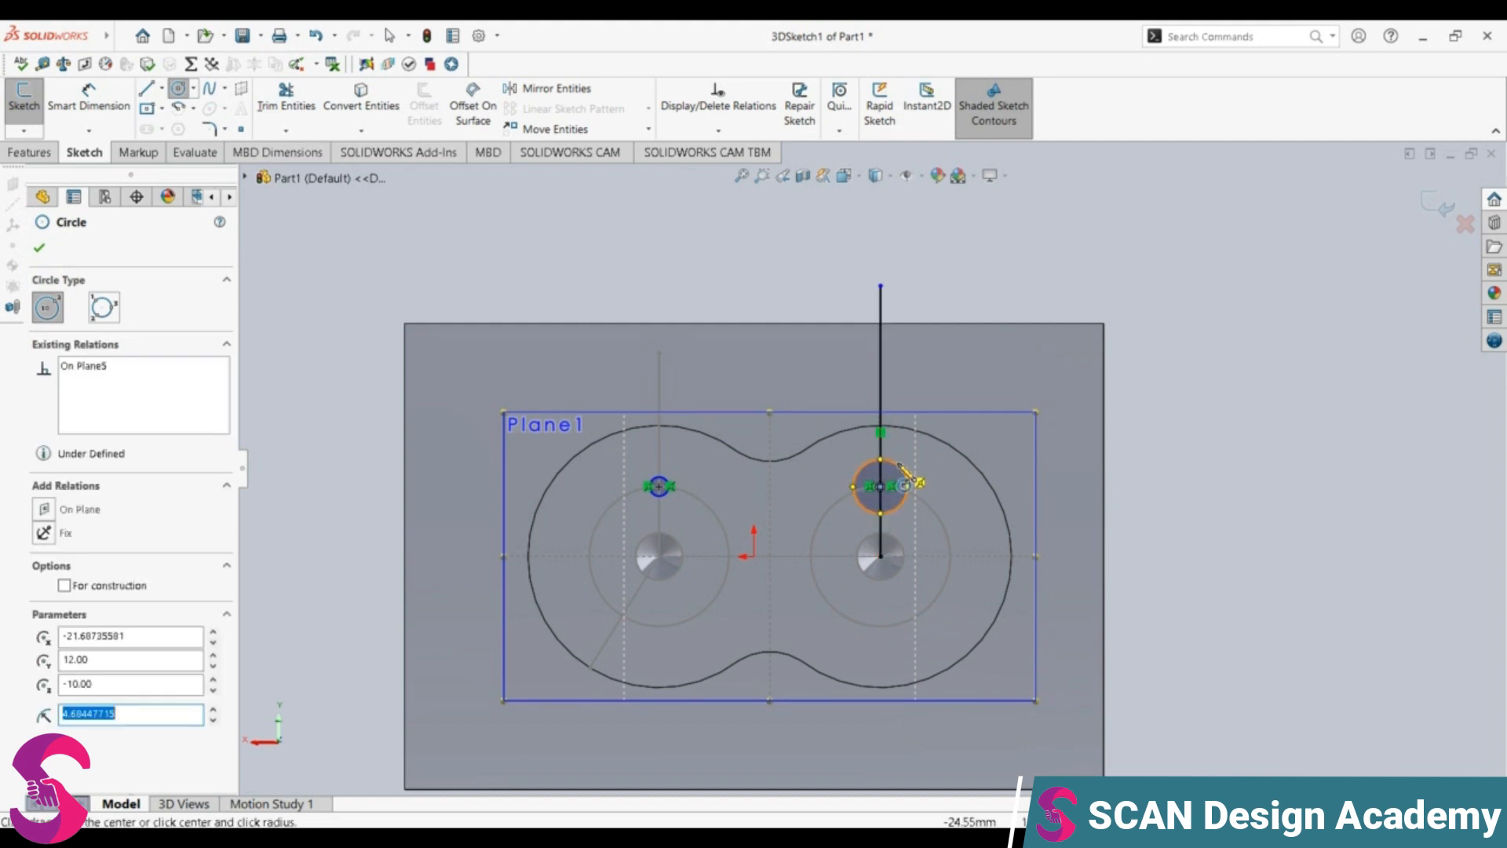
pyautogui.write('1')
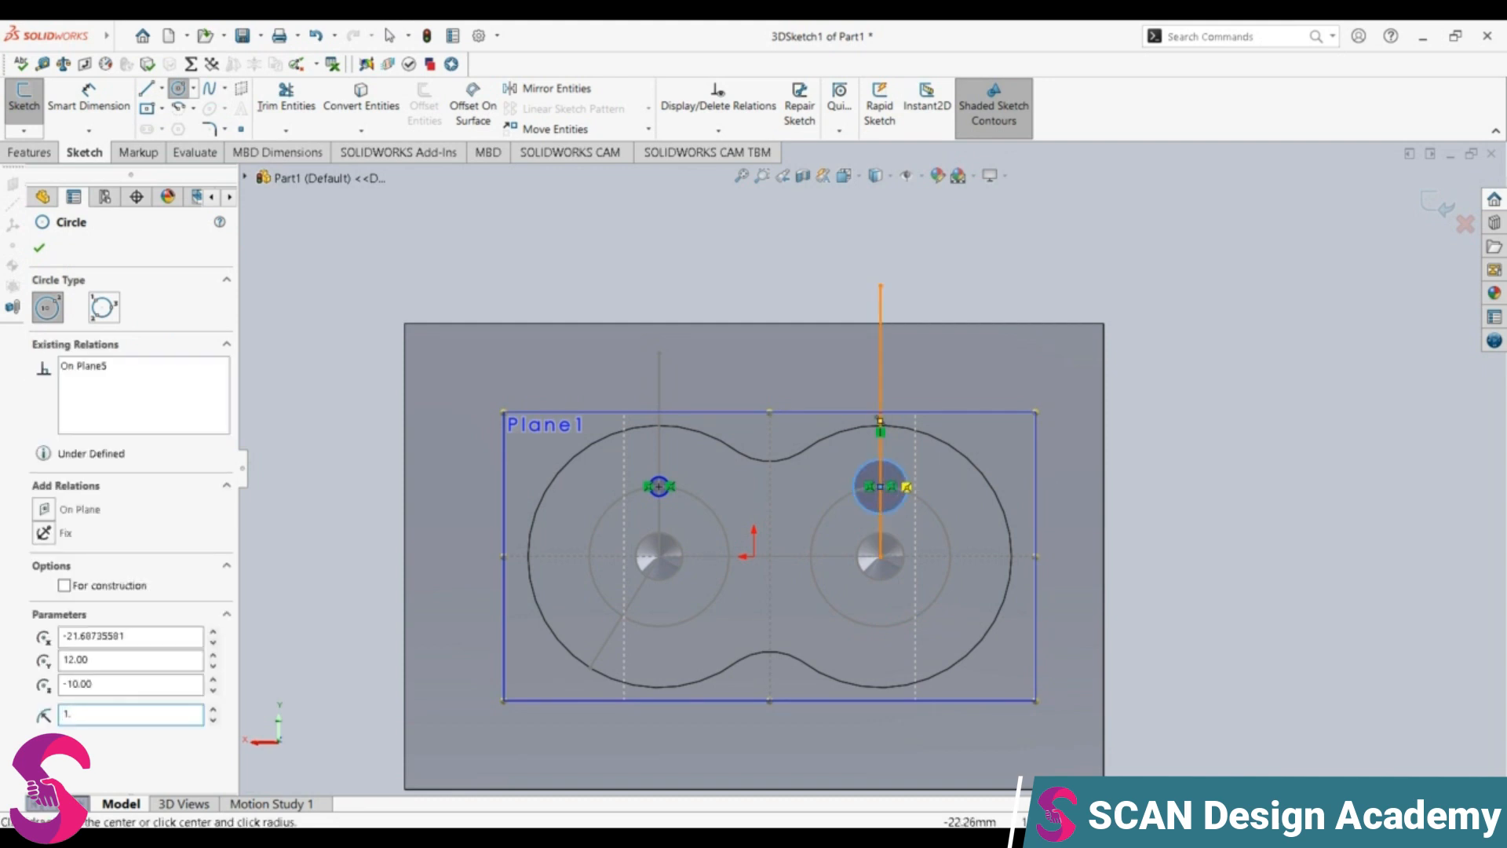
pyautogui.write('.6')
pyautogui.press('Return')
pyautogui.press('Escape')
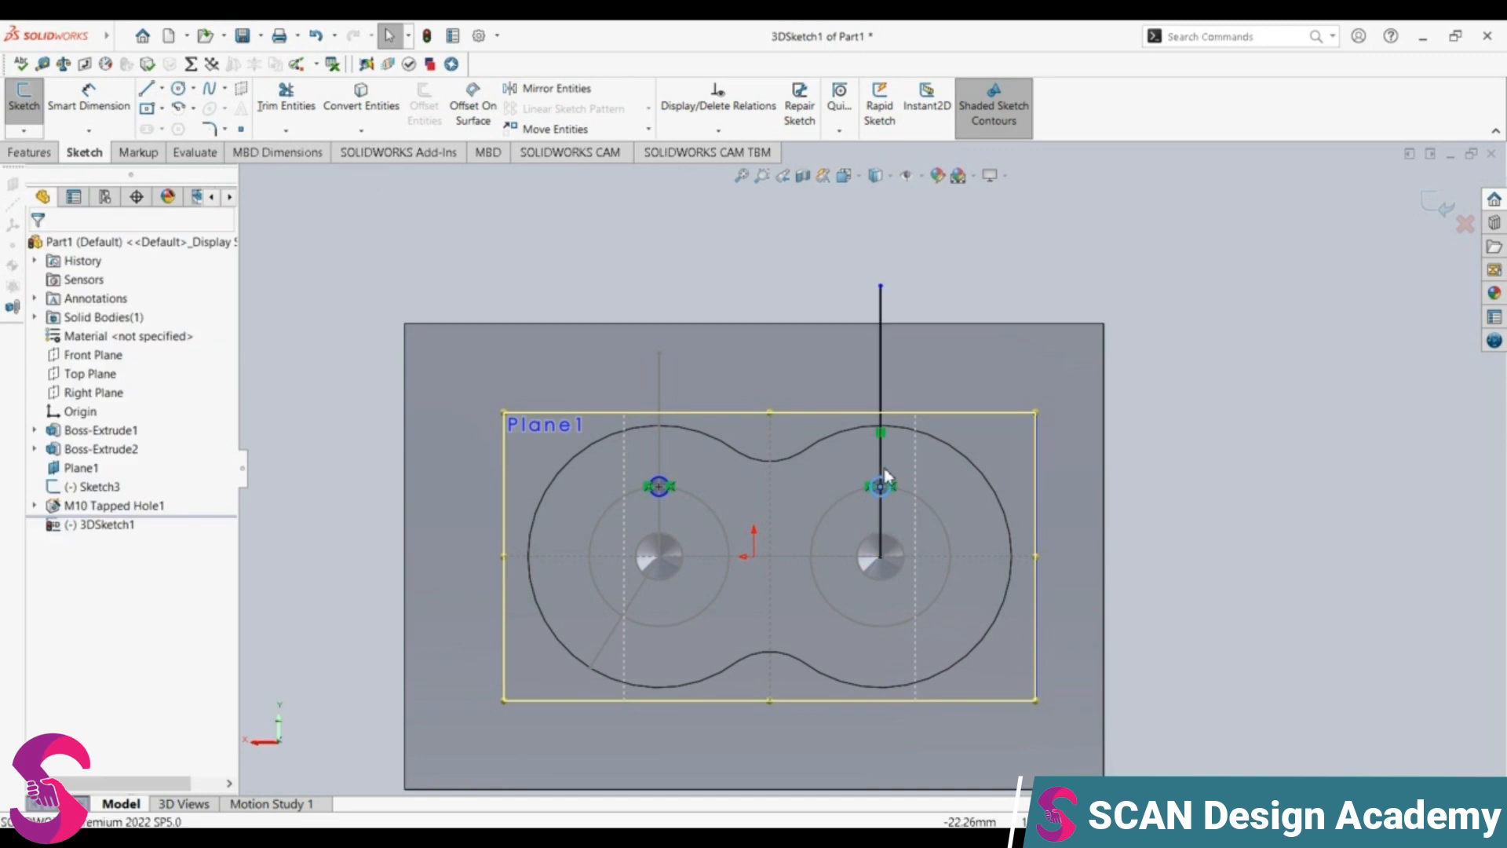
# Step: Delete the vertical line rising from the right tapped hole
pyautogui.scroll(-3, 758, 507)
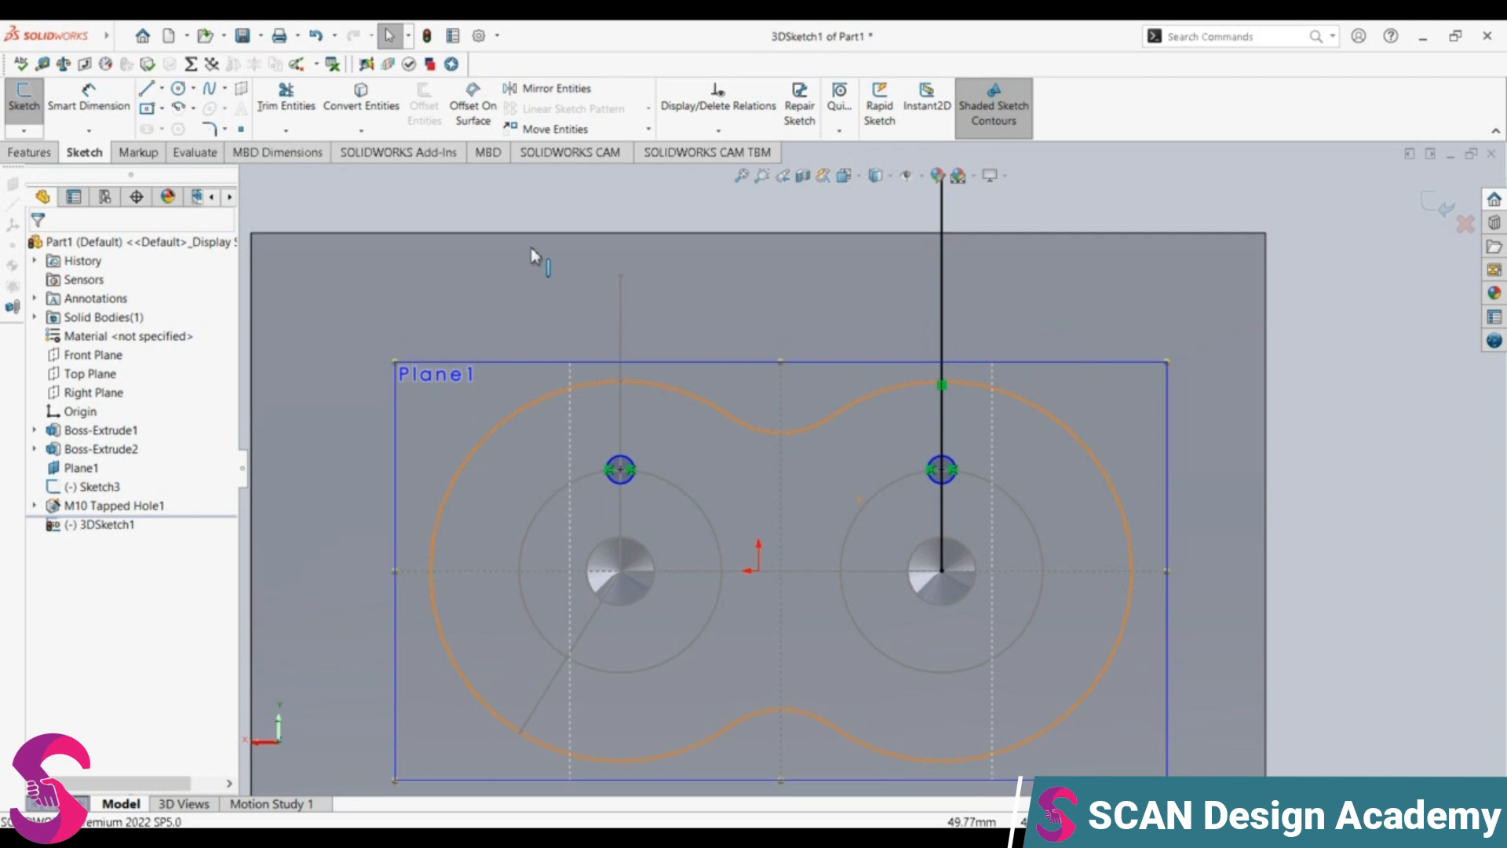
pyautogui.click(944, 326)
pyautogui.press('Delete')
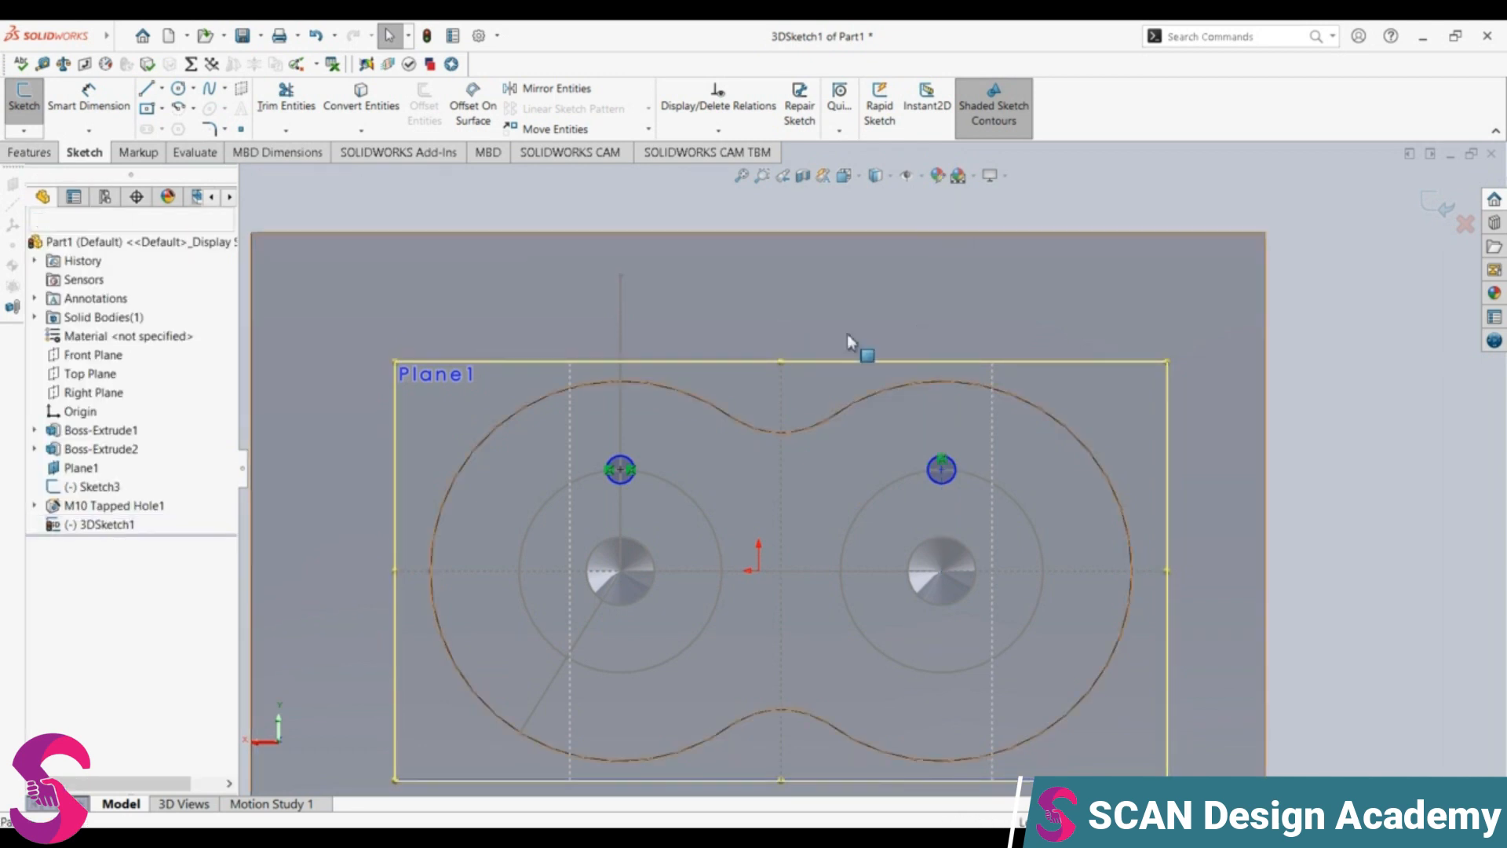
# Step: Try to delete the vertical line rising from the left tapped hole
pyautogui.click(618, 322)
pyautogui.press('Delete')
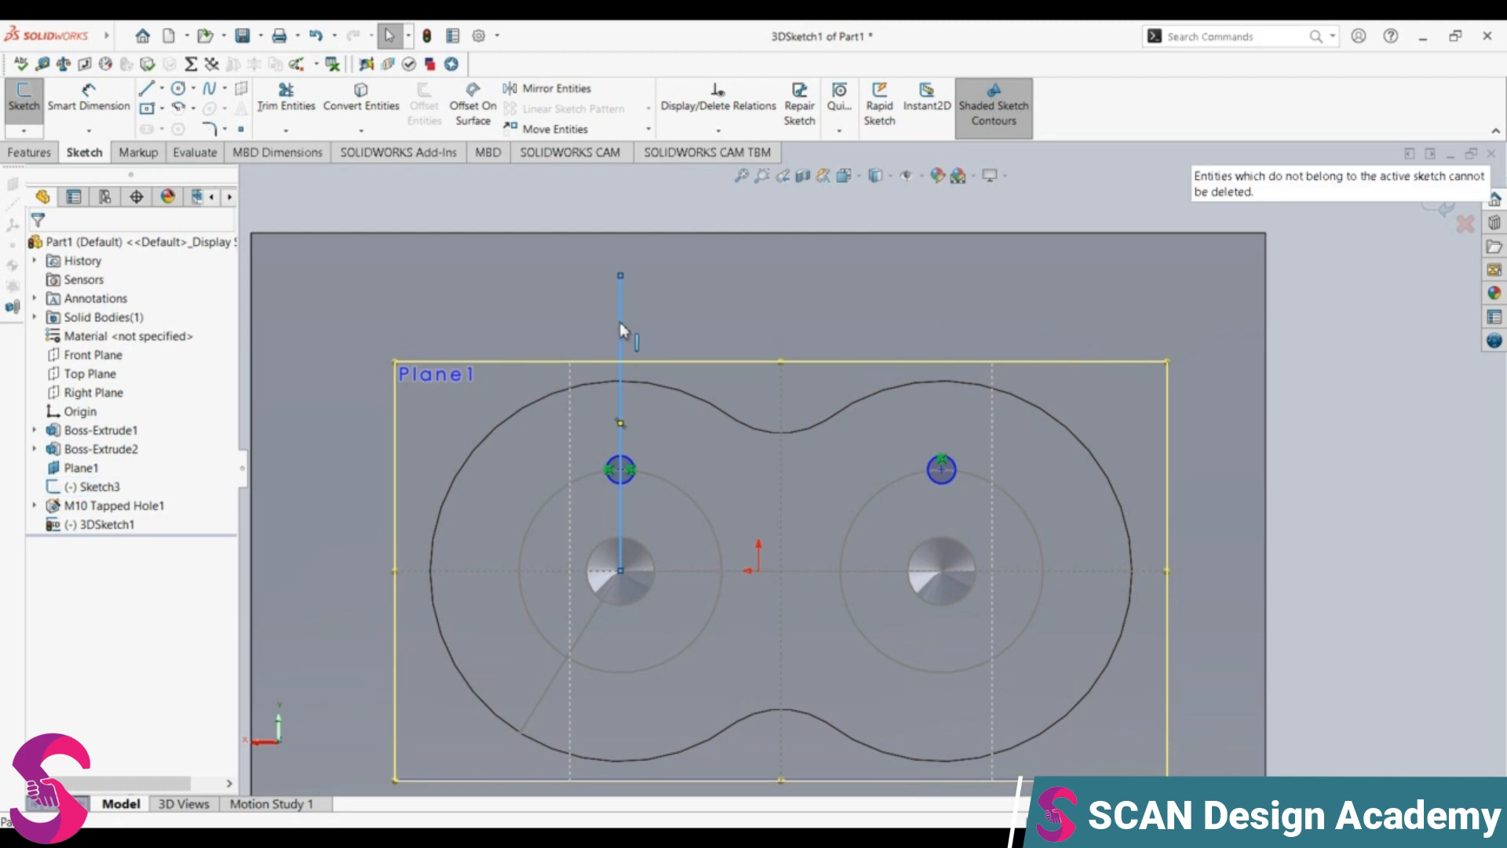
pyautogui.click(619, 322)
pyautogui.press('Delete')
pyautogui.click(623, 340)
pyautogui.press('Delete')
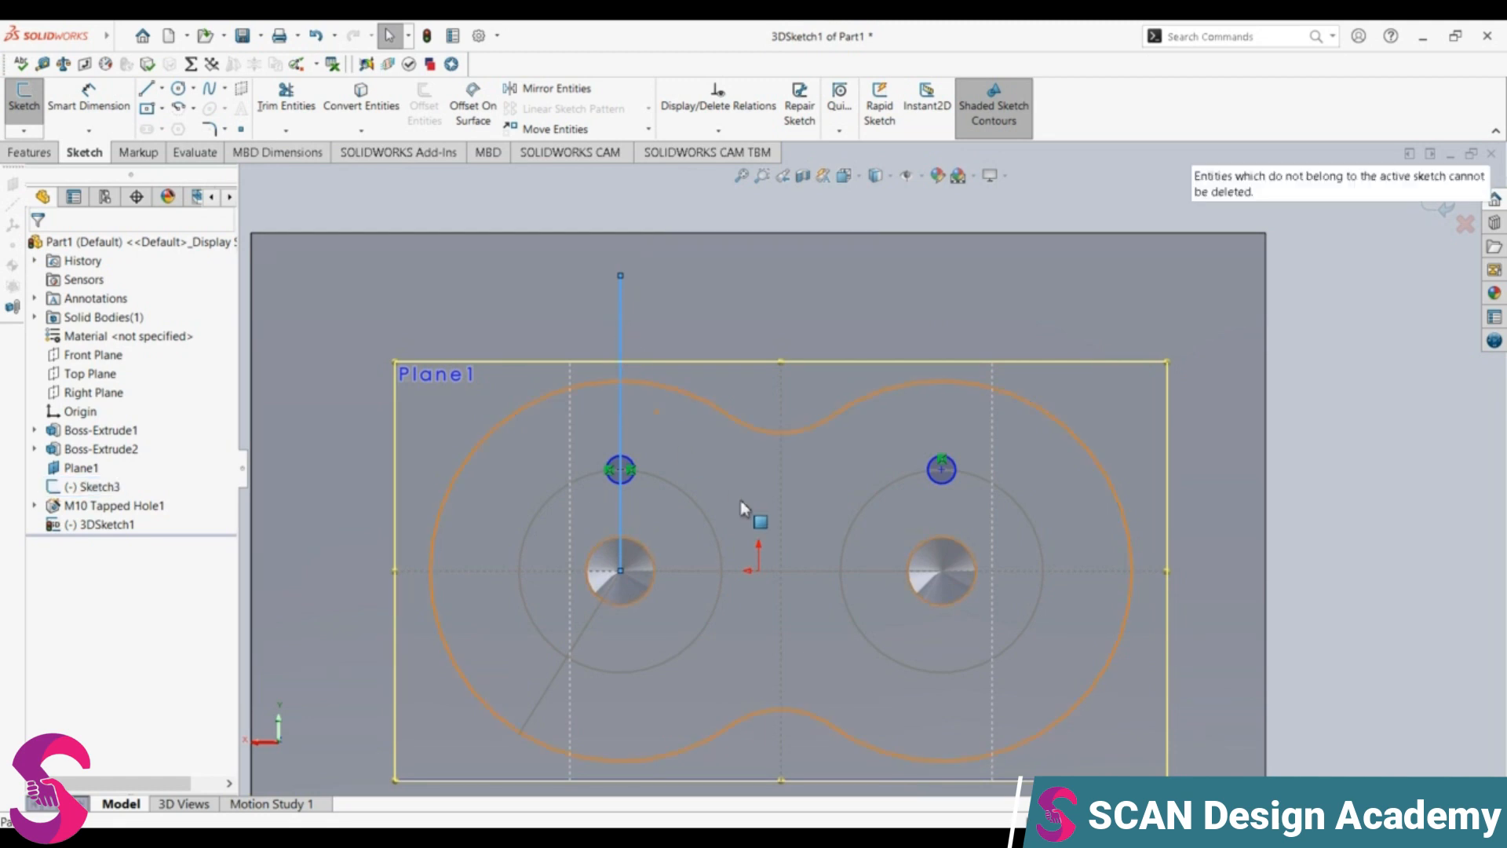
# Step: Undo the recent sketch changes back to before the small circle on the right layout circle was drawn
pyautogui.hotkey('ctrl', 'z')
pyautogui.hotkey('ctrl', 'z')
pyautogui.hotkey('ctrl', 'z')
pyautogui.hotkey('ctrl', 'z')
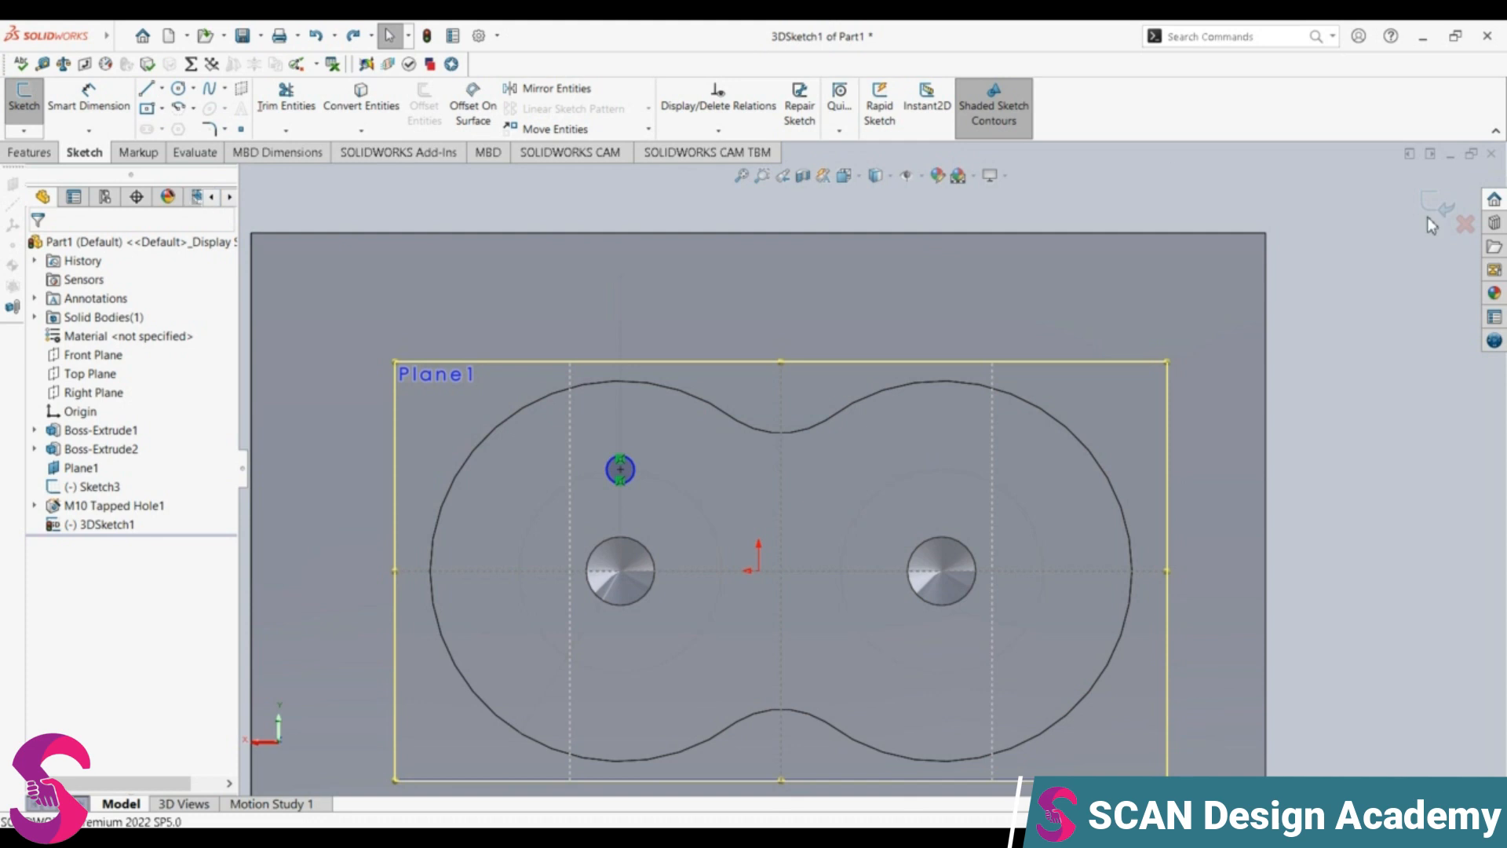
# Step: Exit the 3D sketch, keeping only the small circle on the left layout circle
pyautogui.click(29, 152)
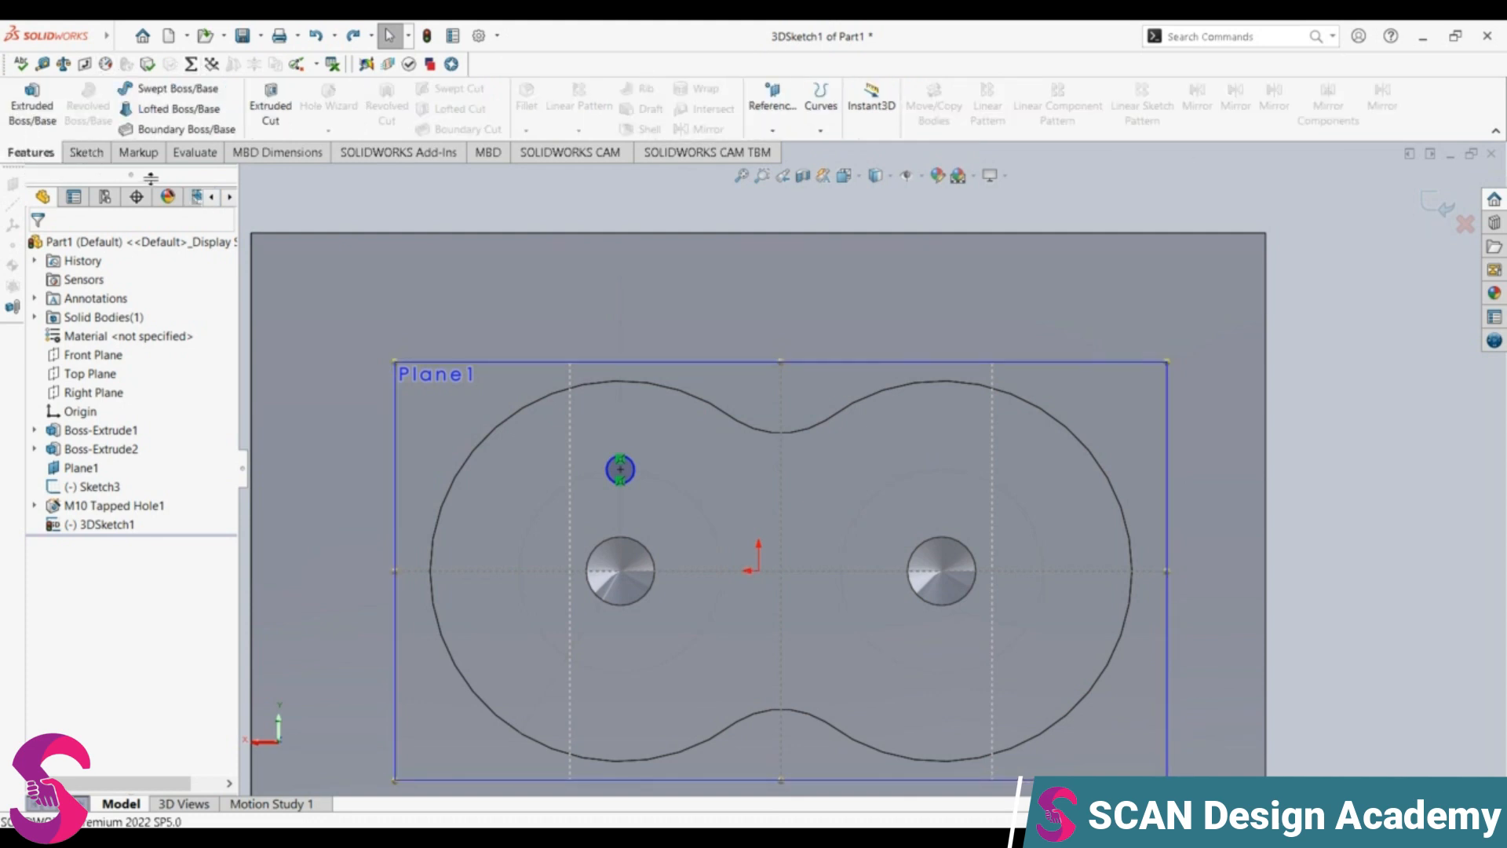
pyautogui.click(85, 152)
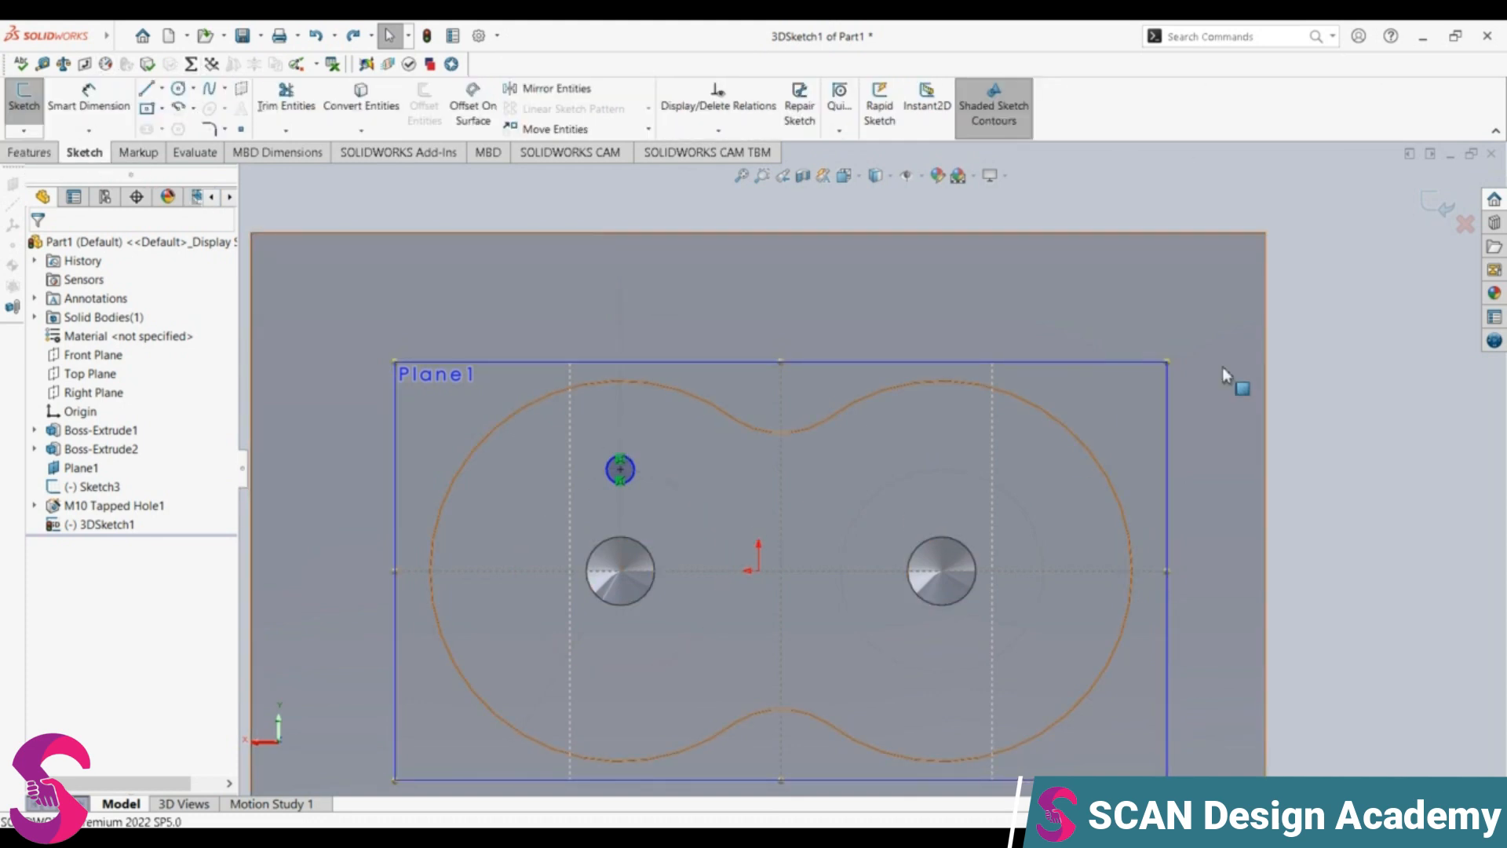
pyautogui.click(1441, 205)
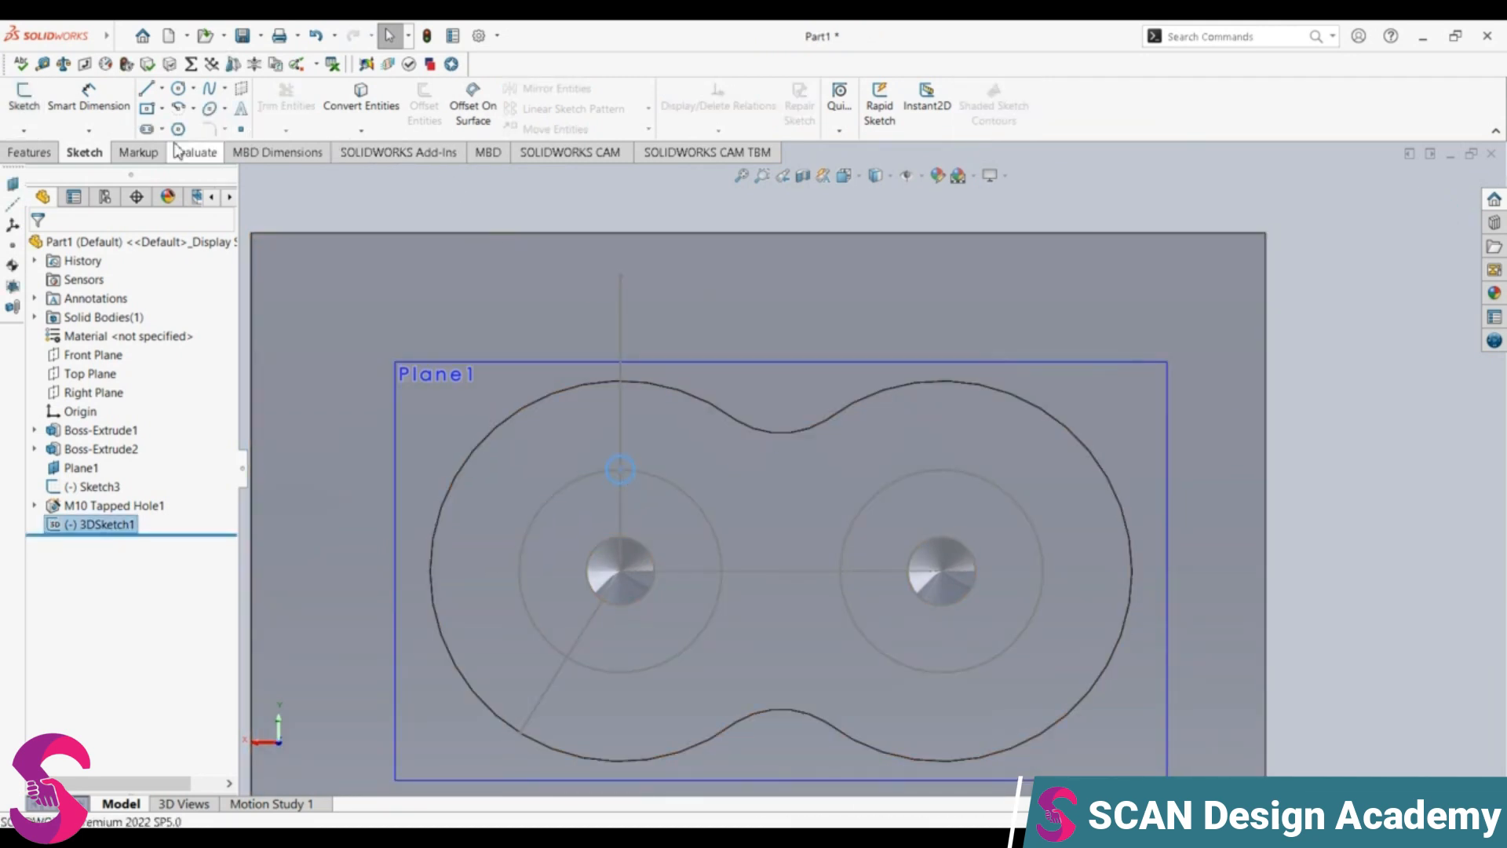
pyautogui.click(29, 152)
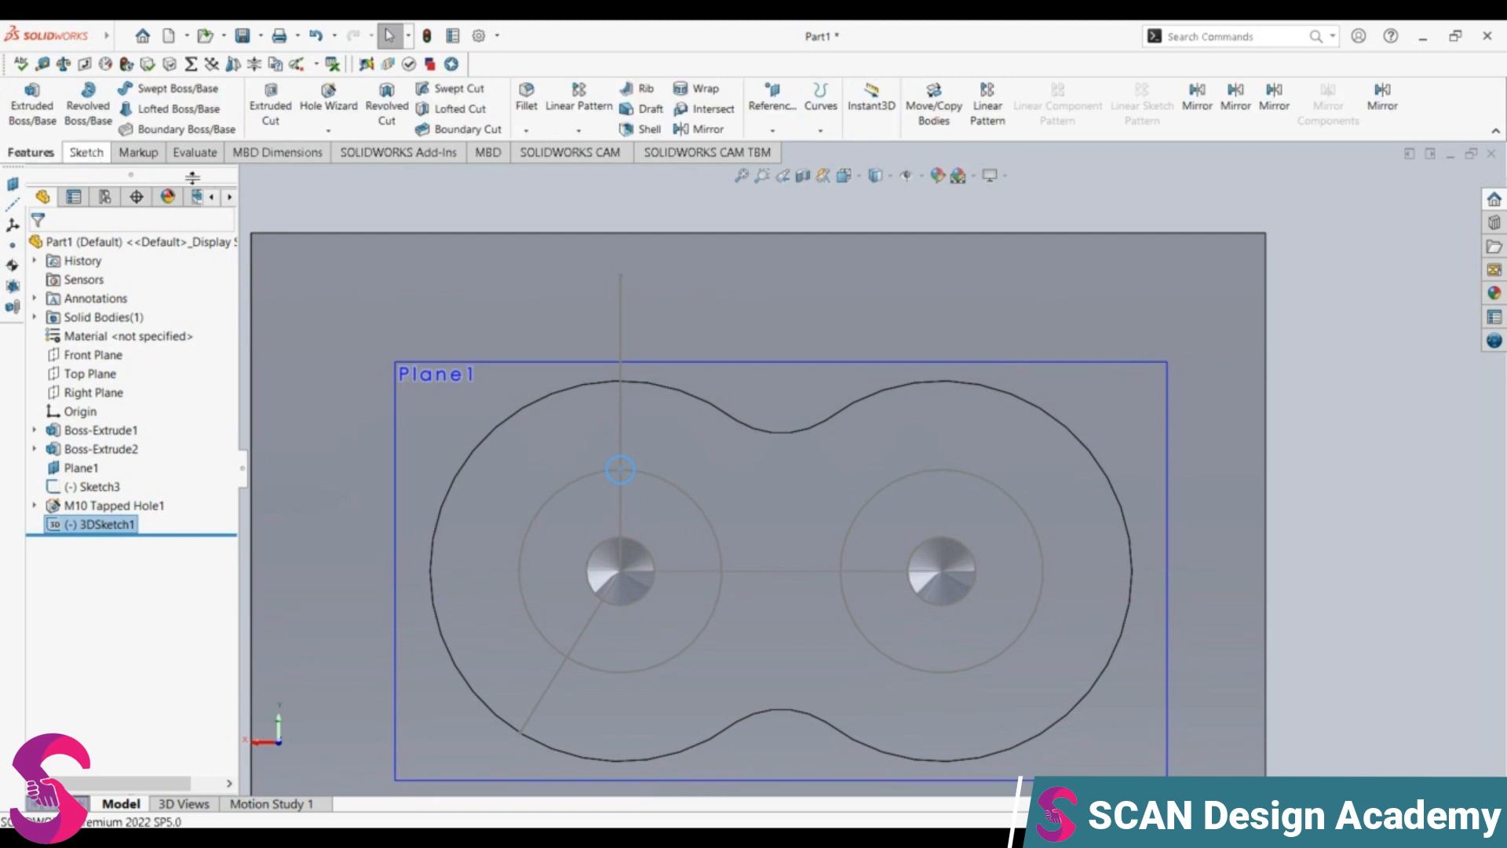
pyautogui.click(578, 130)
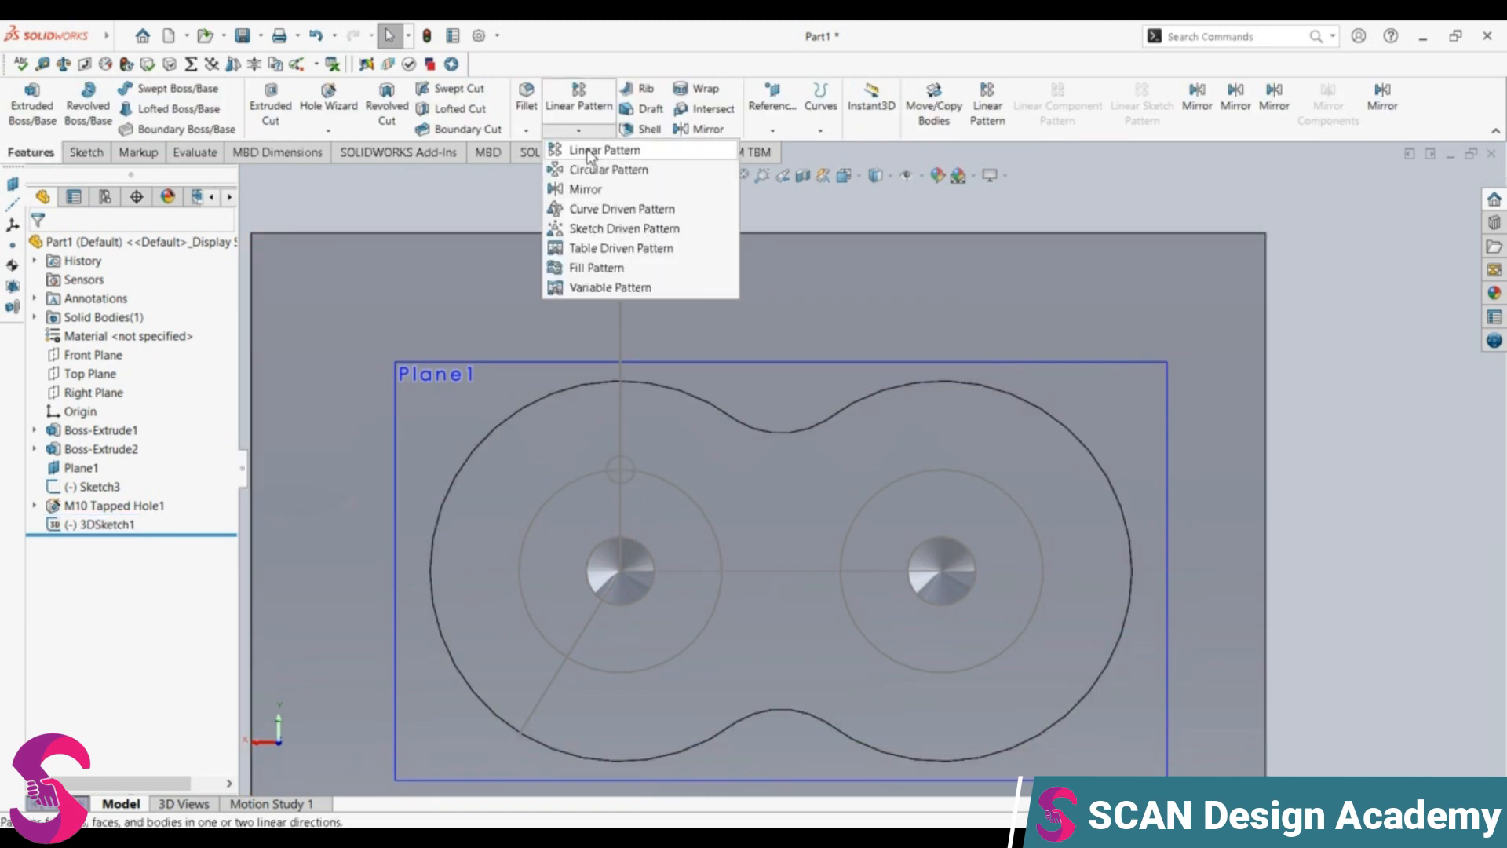
pyautogui.click(601, 171)
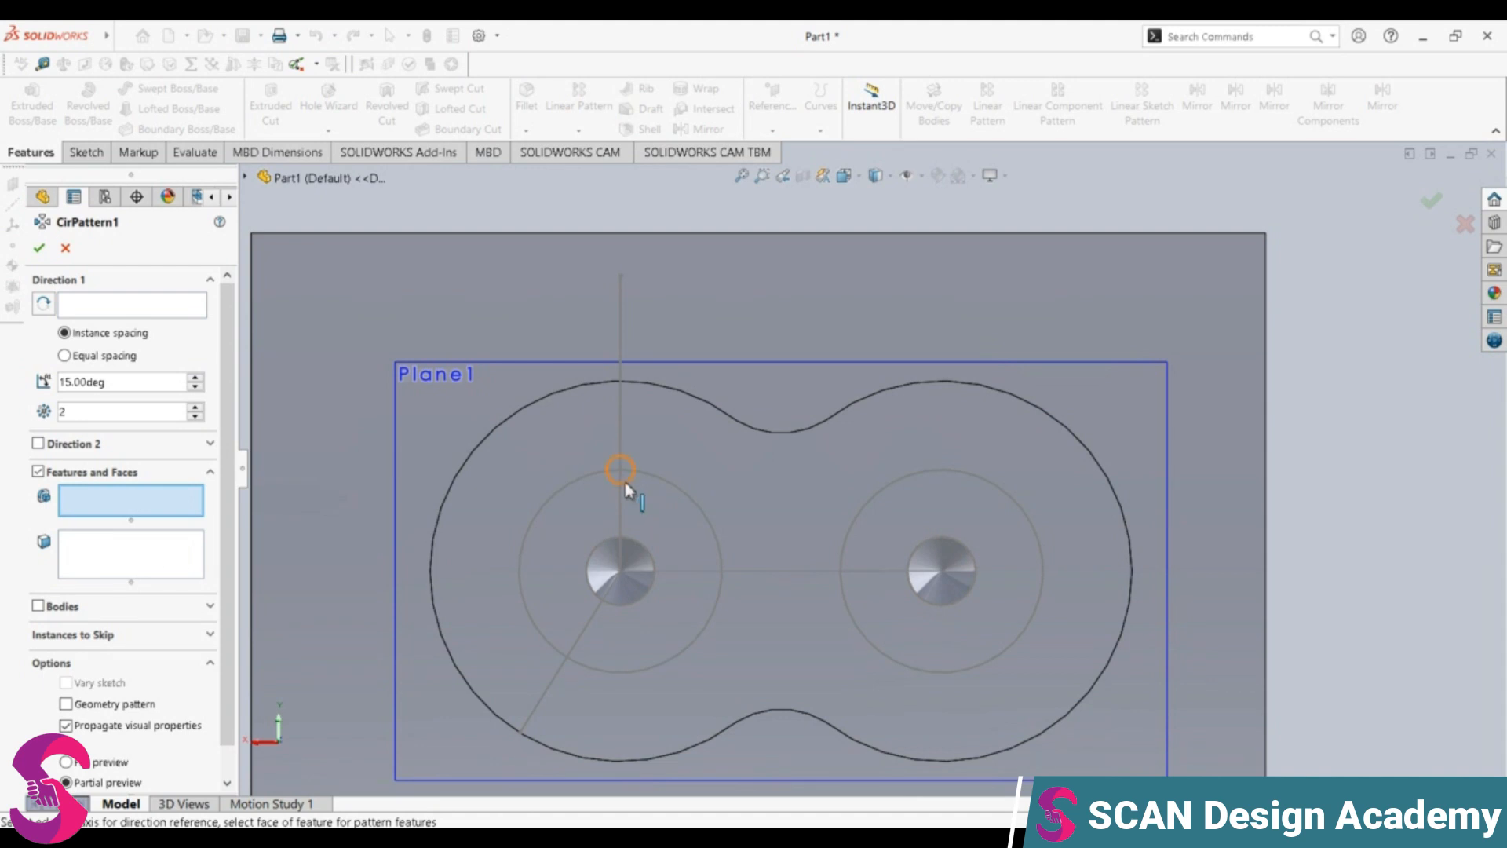
pyautogui.click(132, 307)
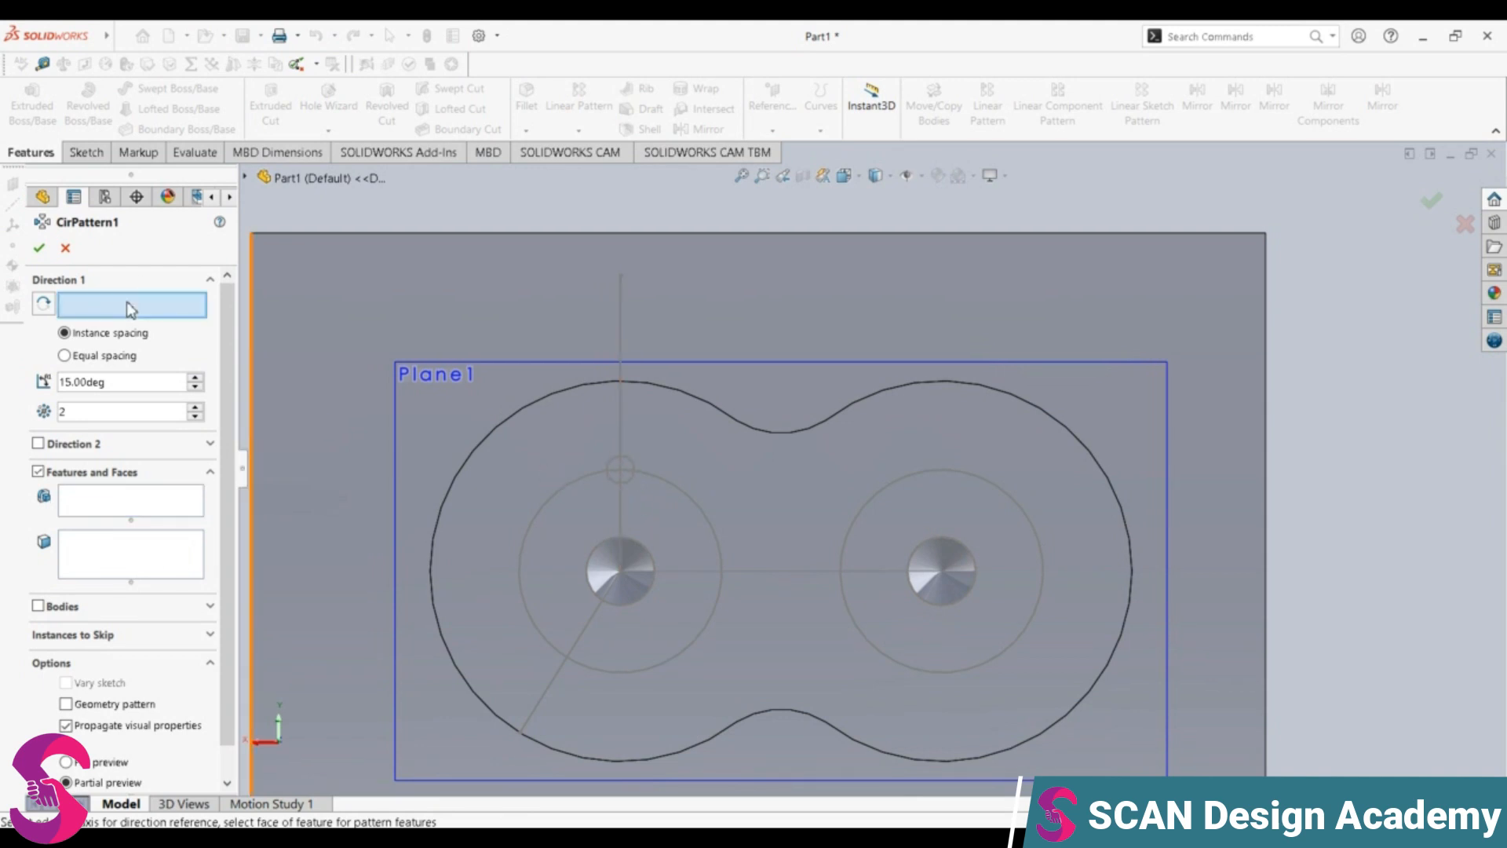
pyautogui.click(620, 573)
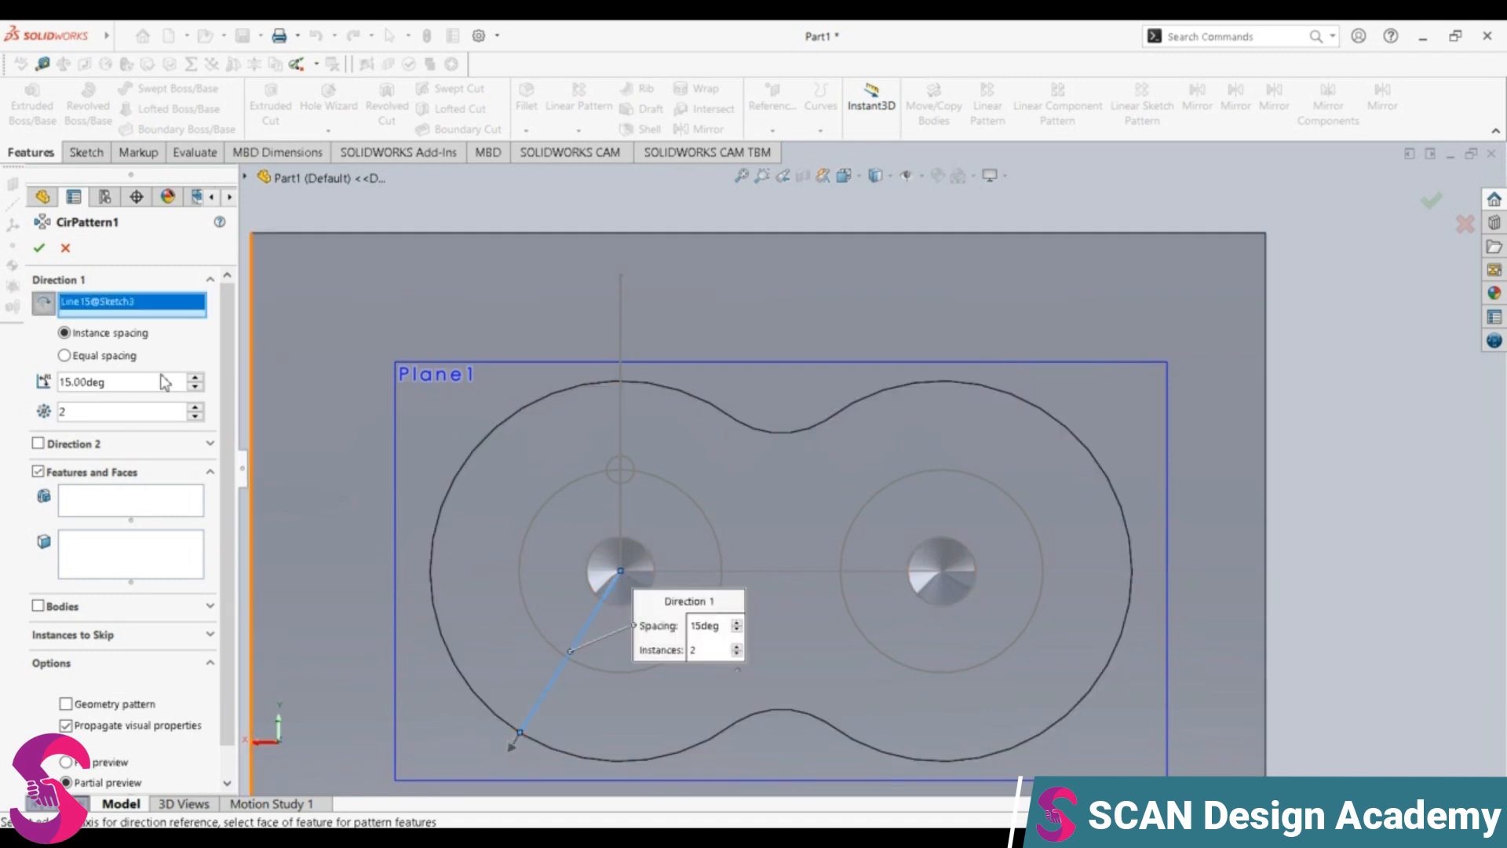
pyautogui.scroll(-1, 135, 697)
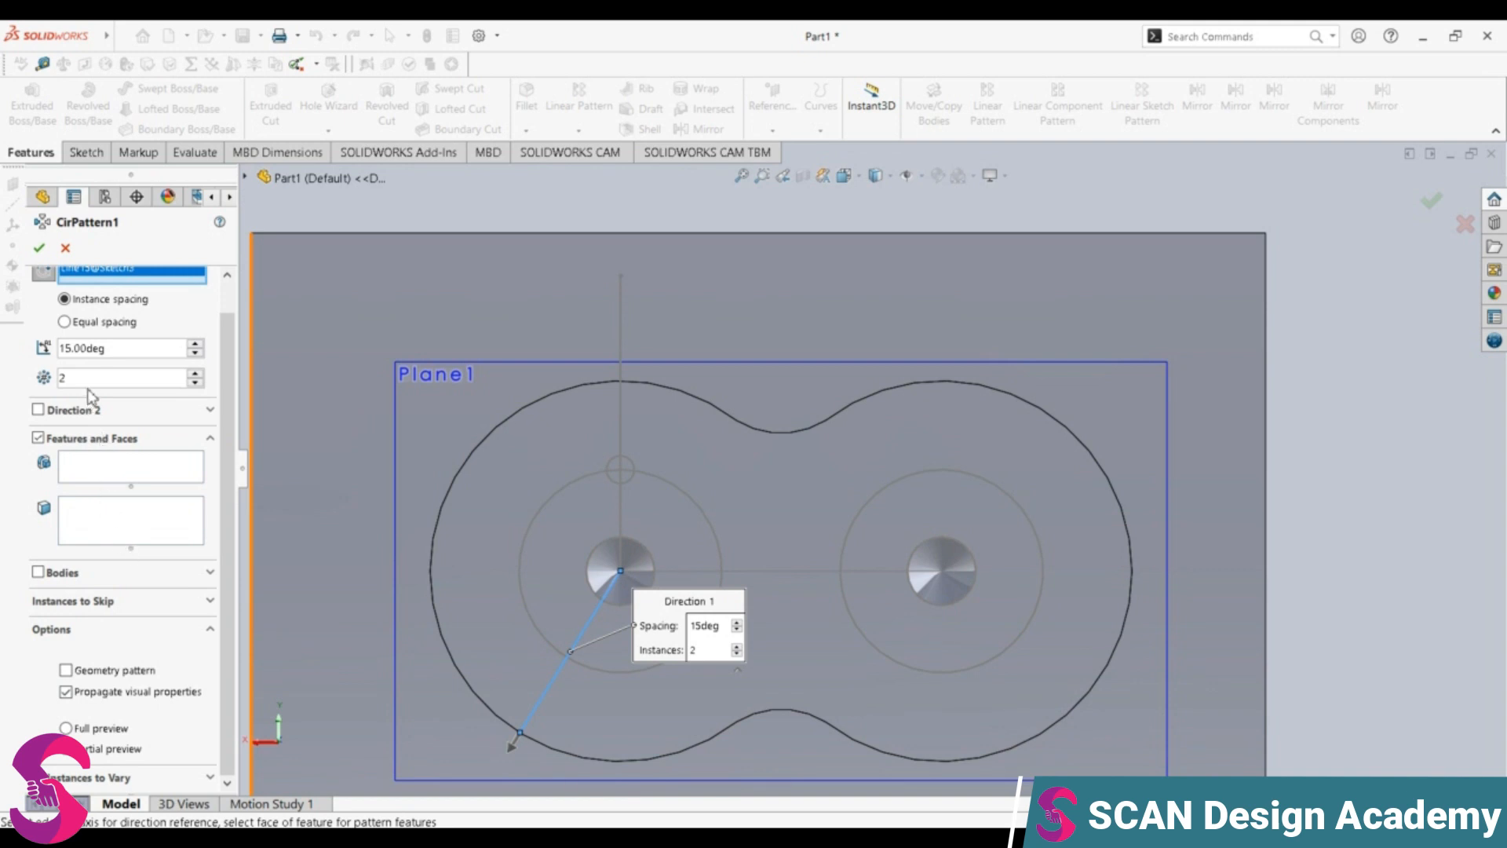
pyautogui.press('Return')
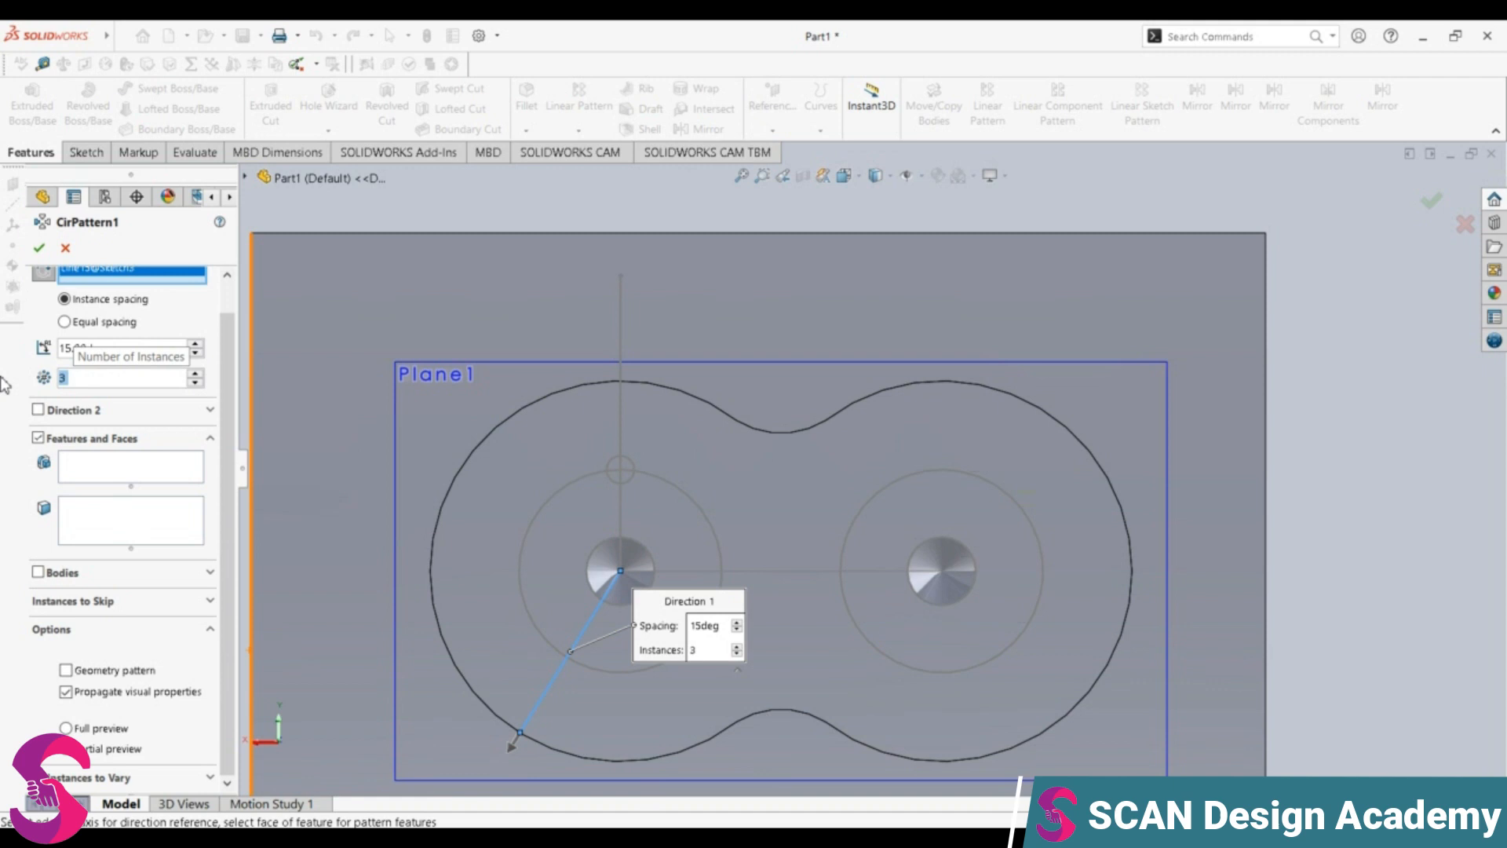
pyautogui.click(87, 539)
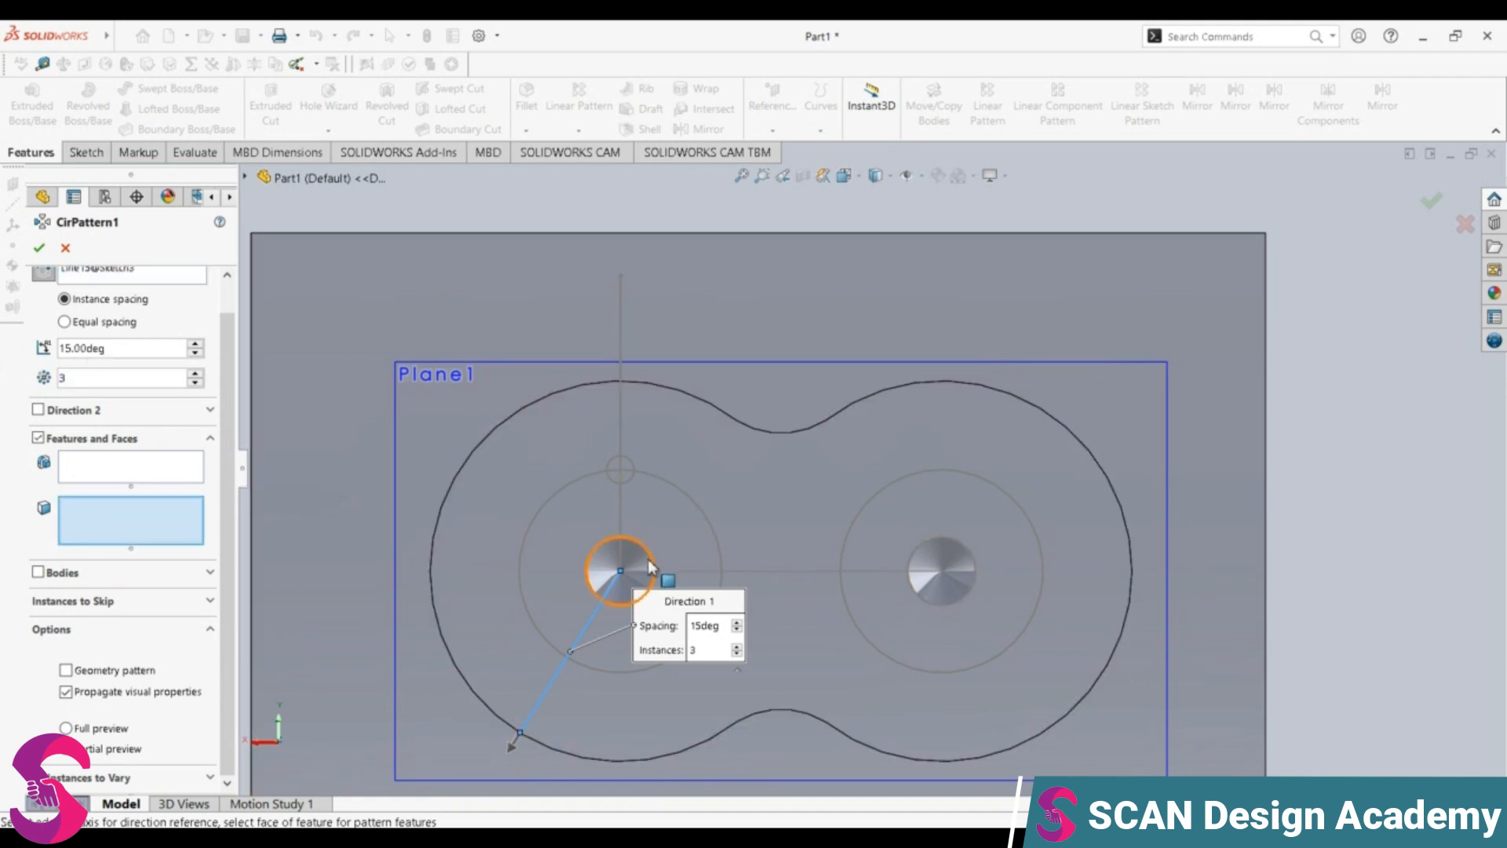
pyautogui.click(685, 502)
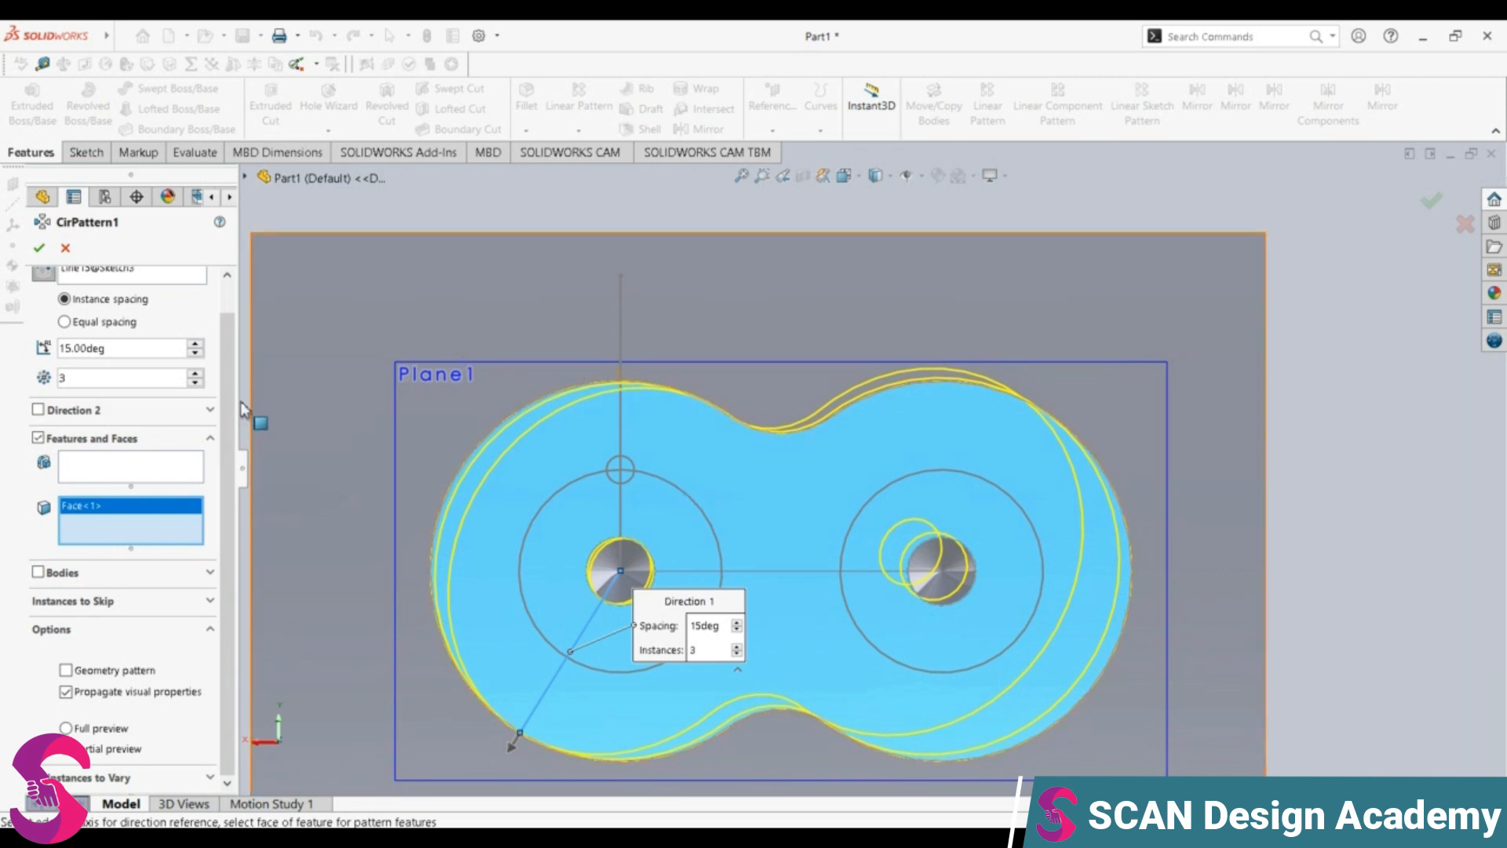
pyautogui.click(65, 248)
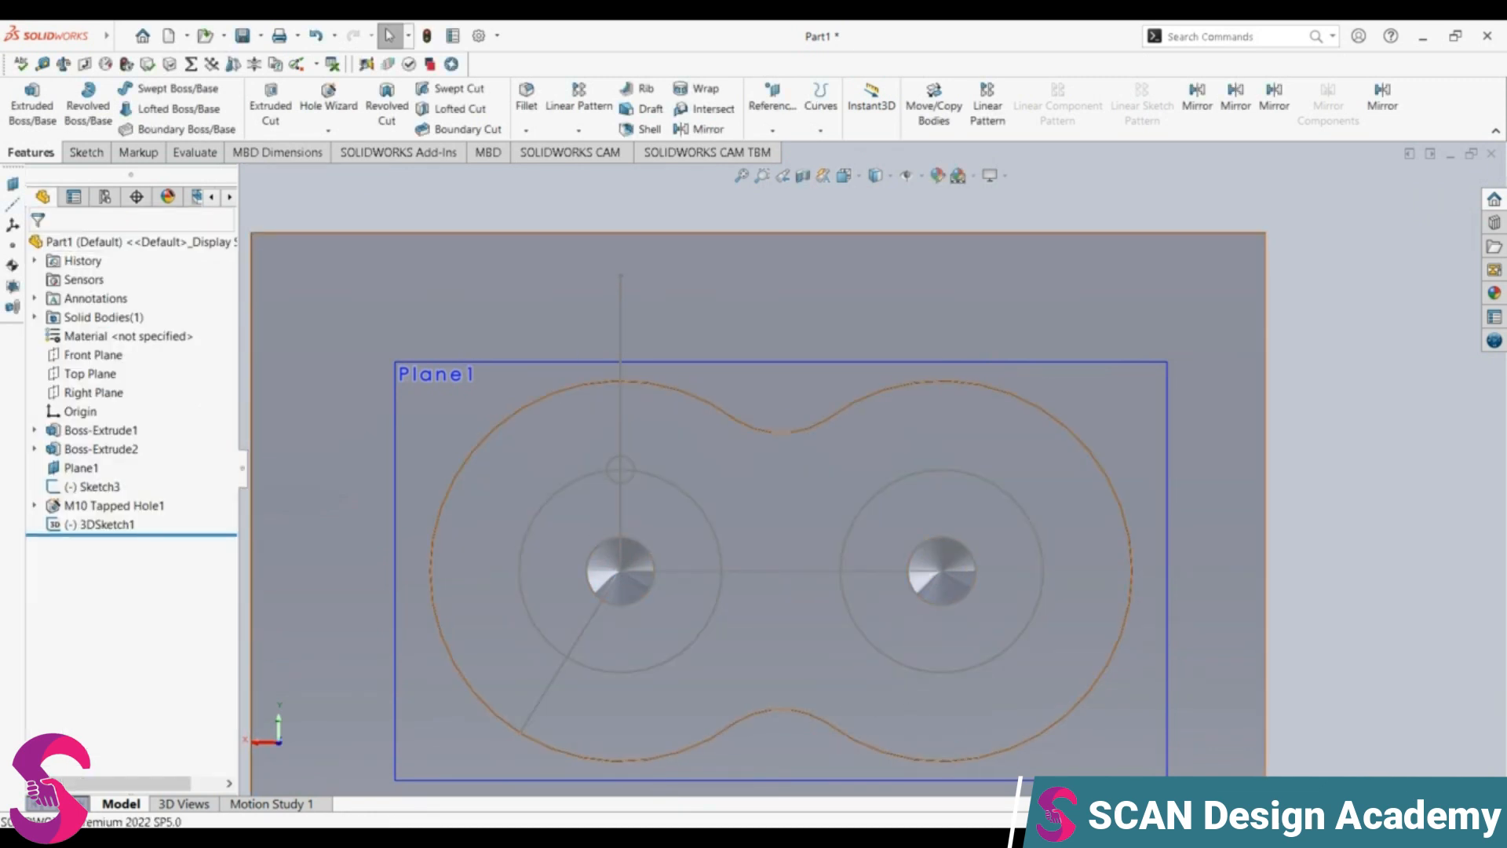
# Step: Undo the 3D sketch, then select Plane1 and orient the model to the Back view
pyautogui.hotkey('ctrl', 'z')
pyautogui.click(81, 468)
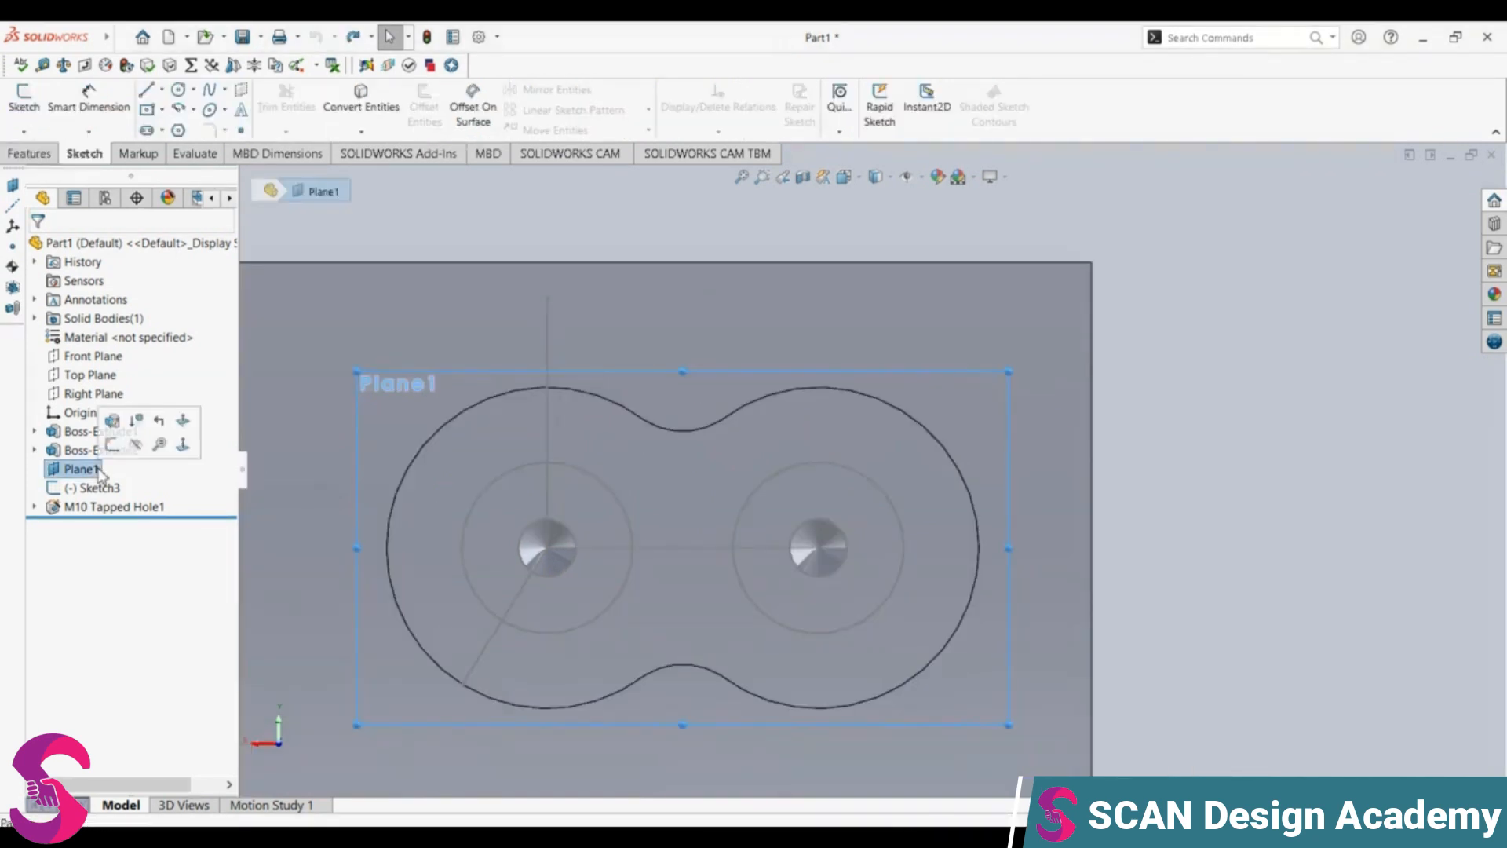
pyautogui.click(183, 444)
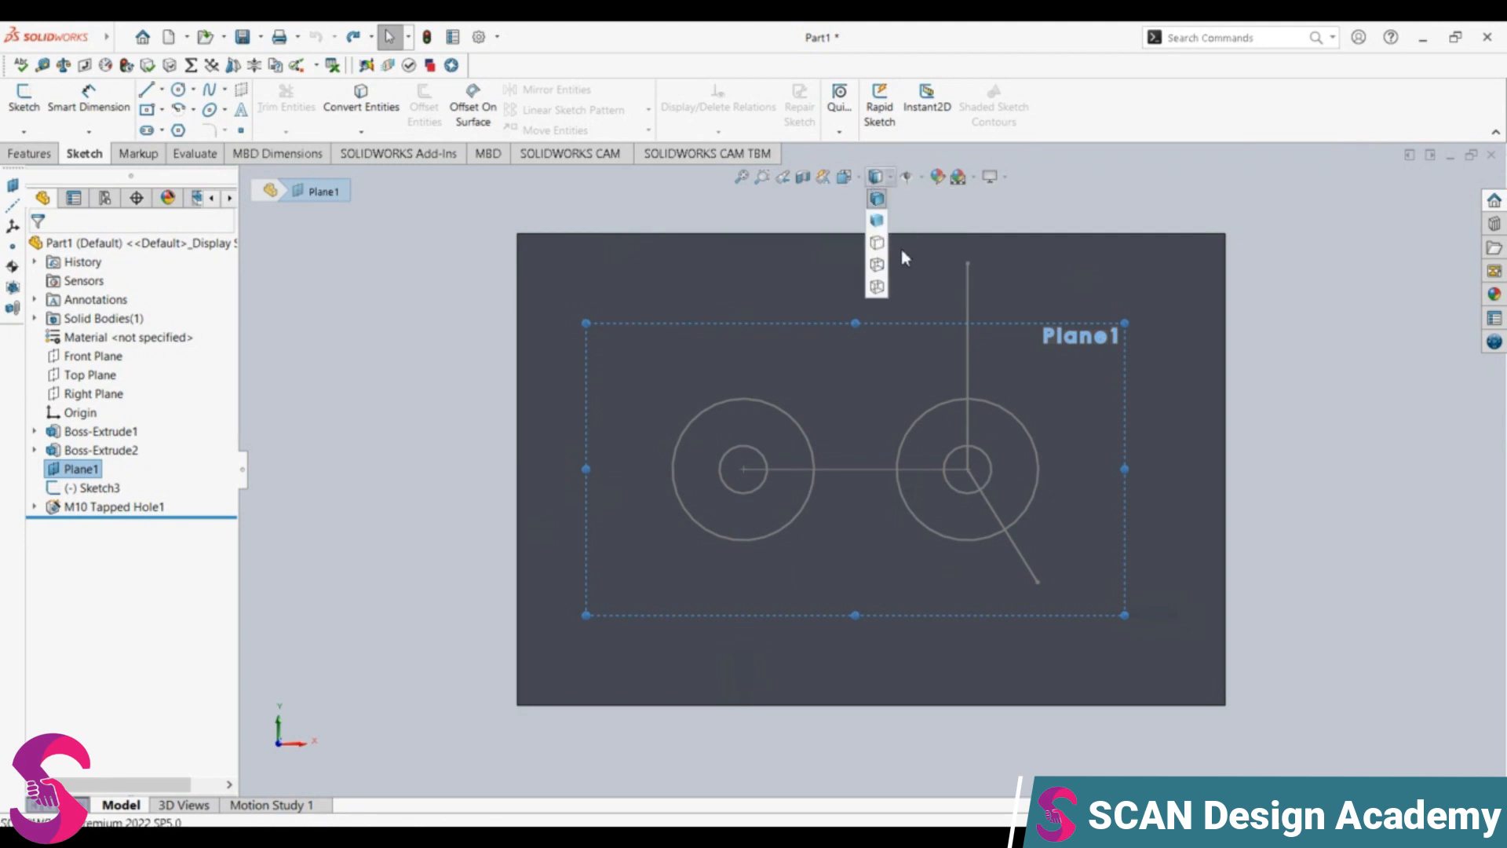
pyautogui.click(860, 179)
pyautogui.click(858, 179)
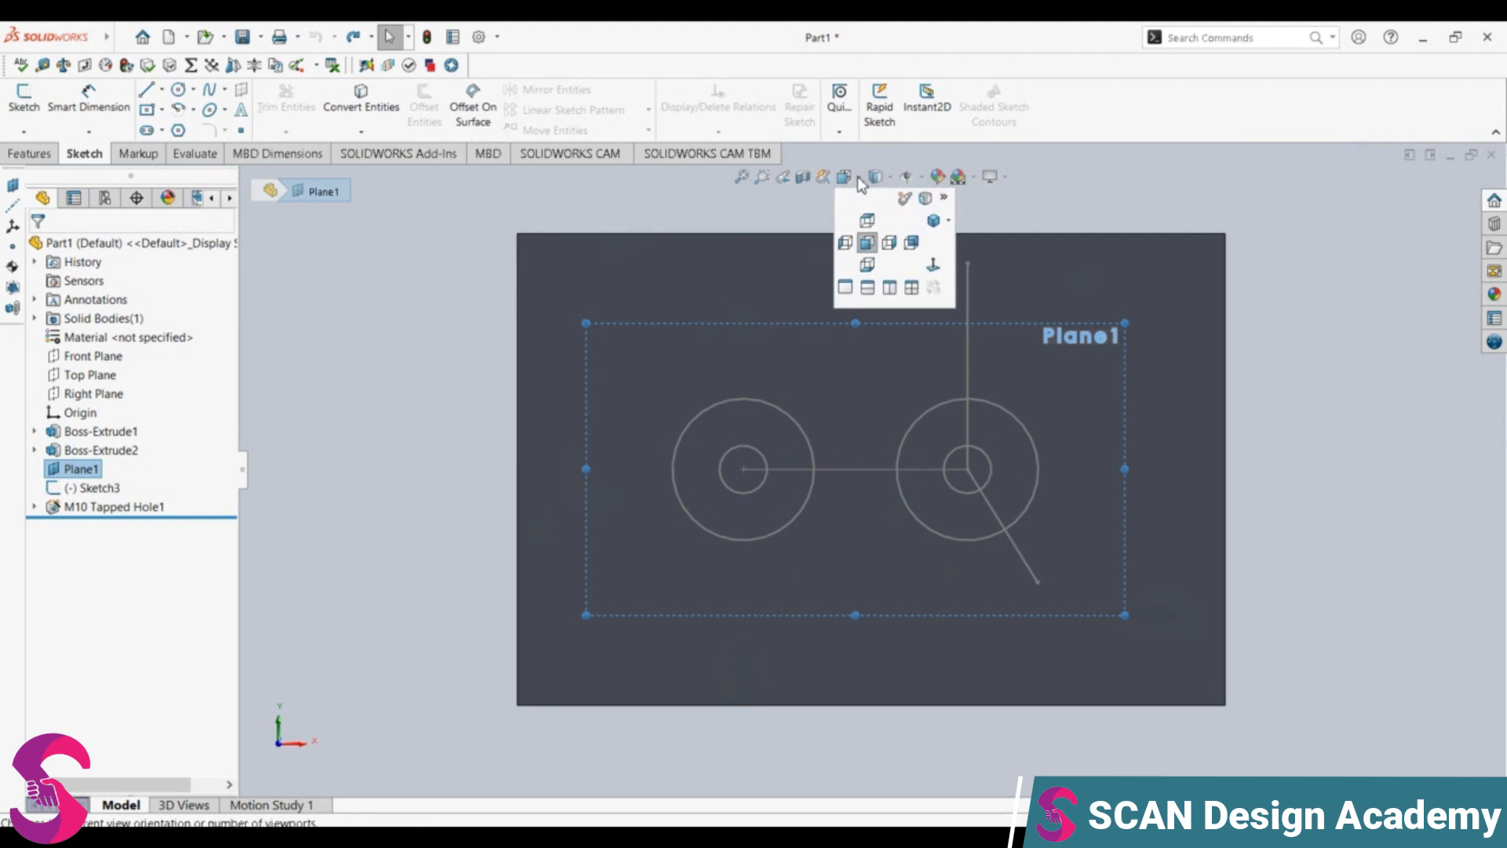
pyautogui.click(911, 244)
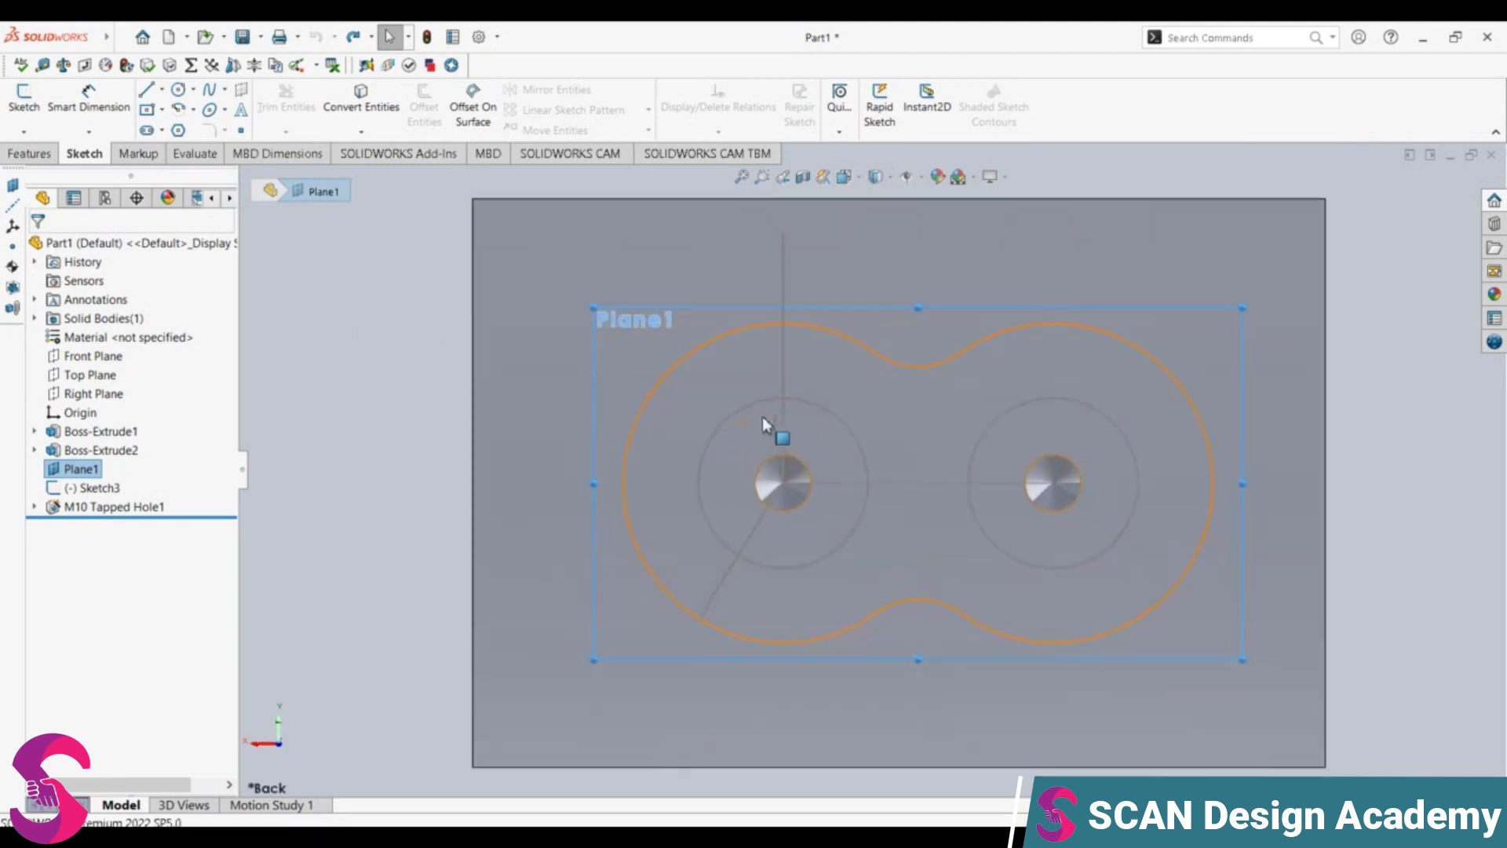
# Step: Sketch on Plane1 a horizontal line joining the two tapped hole centres and a vertical line about 33 mm long rising from the right centre
pyautogui.click(153, 92)
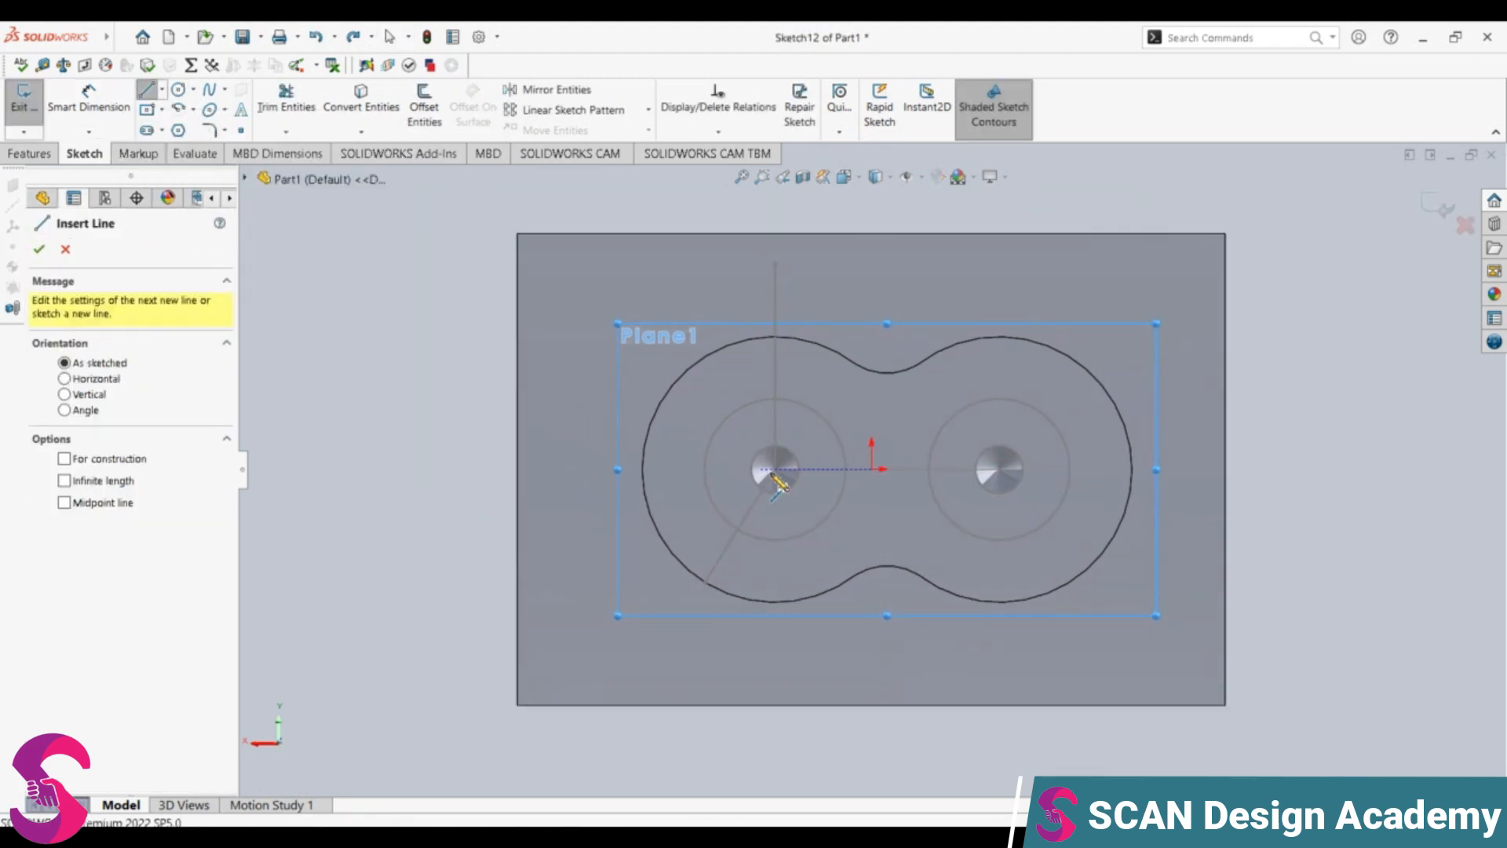
pyautogui.click(775, 470)
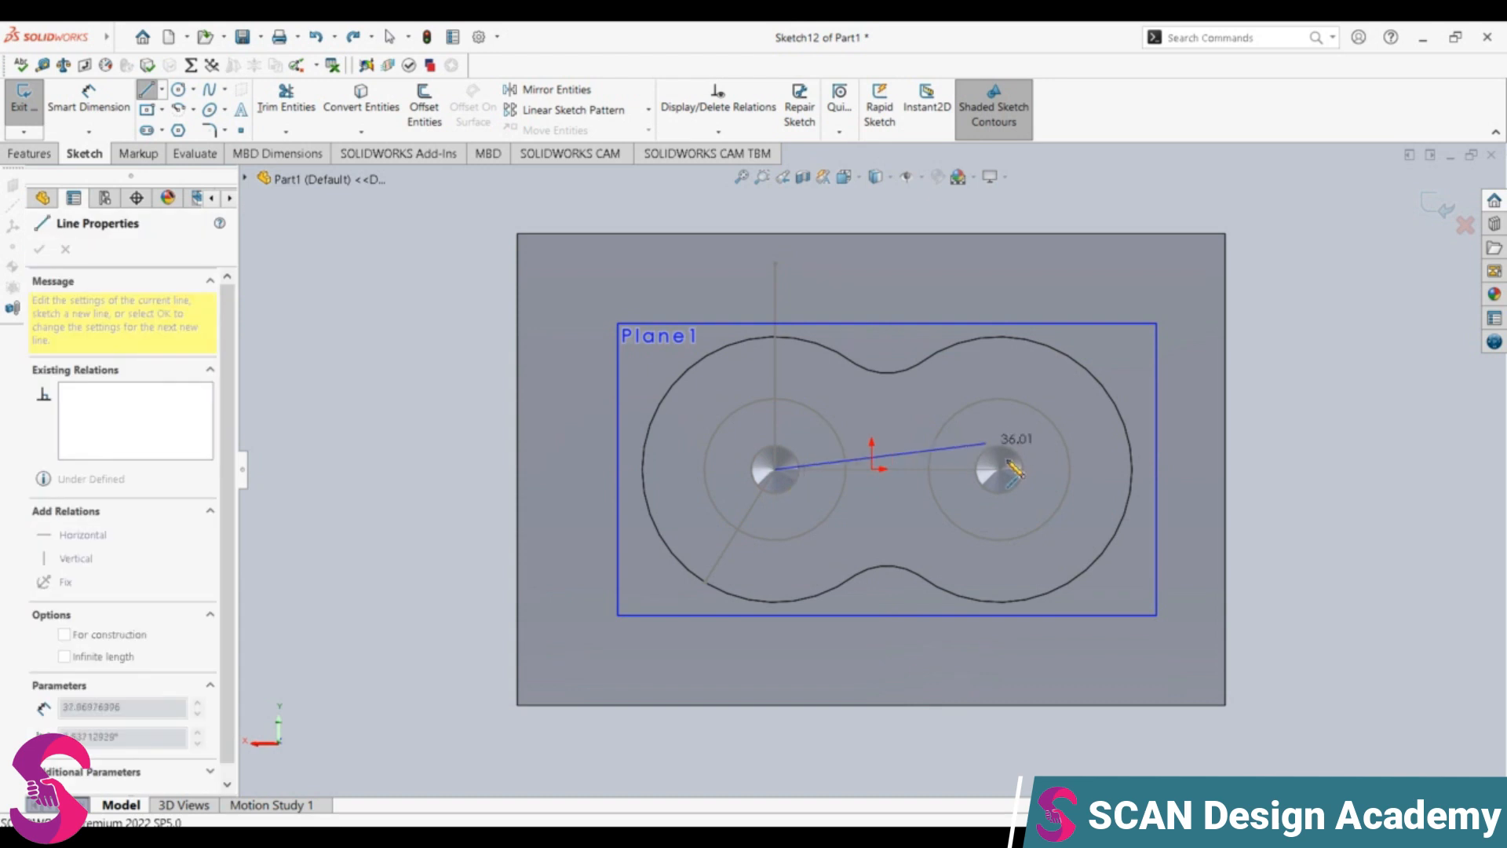
pyautogui.click(999, 470)
pyautogui.doubleClick(1000, 276)
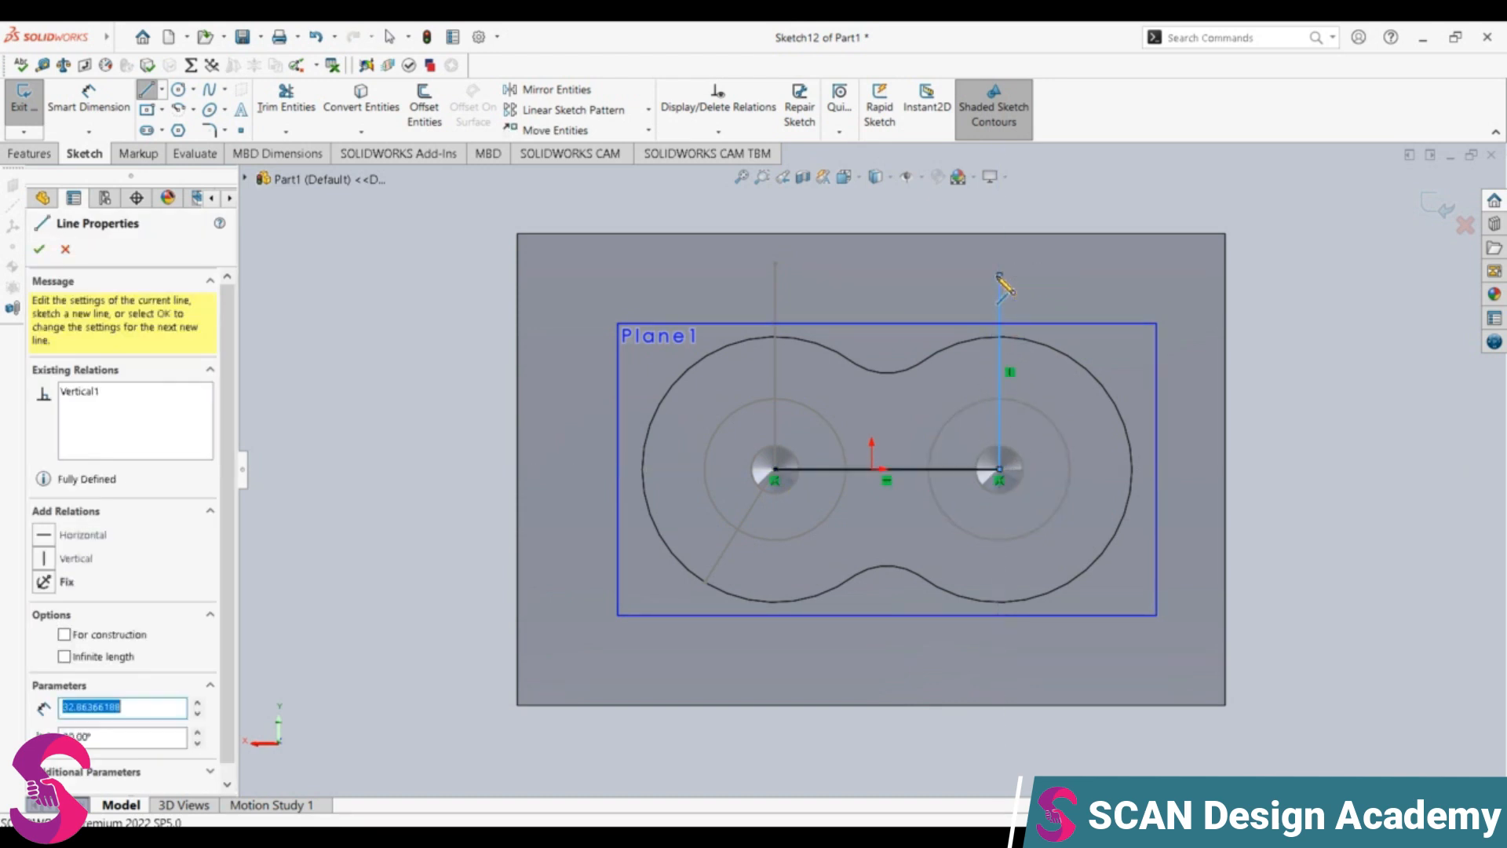
pyautogui.press('Escape')
# Step: Sketch a circle of radius 1.65 mm centred where the left layout circle meets its vertical line
pyautogui.scroll(-1, 858, 460)
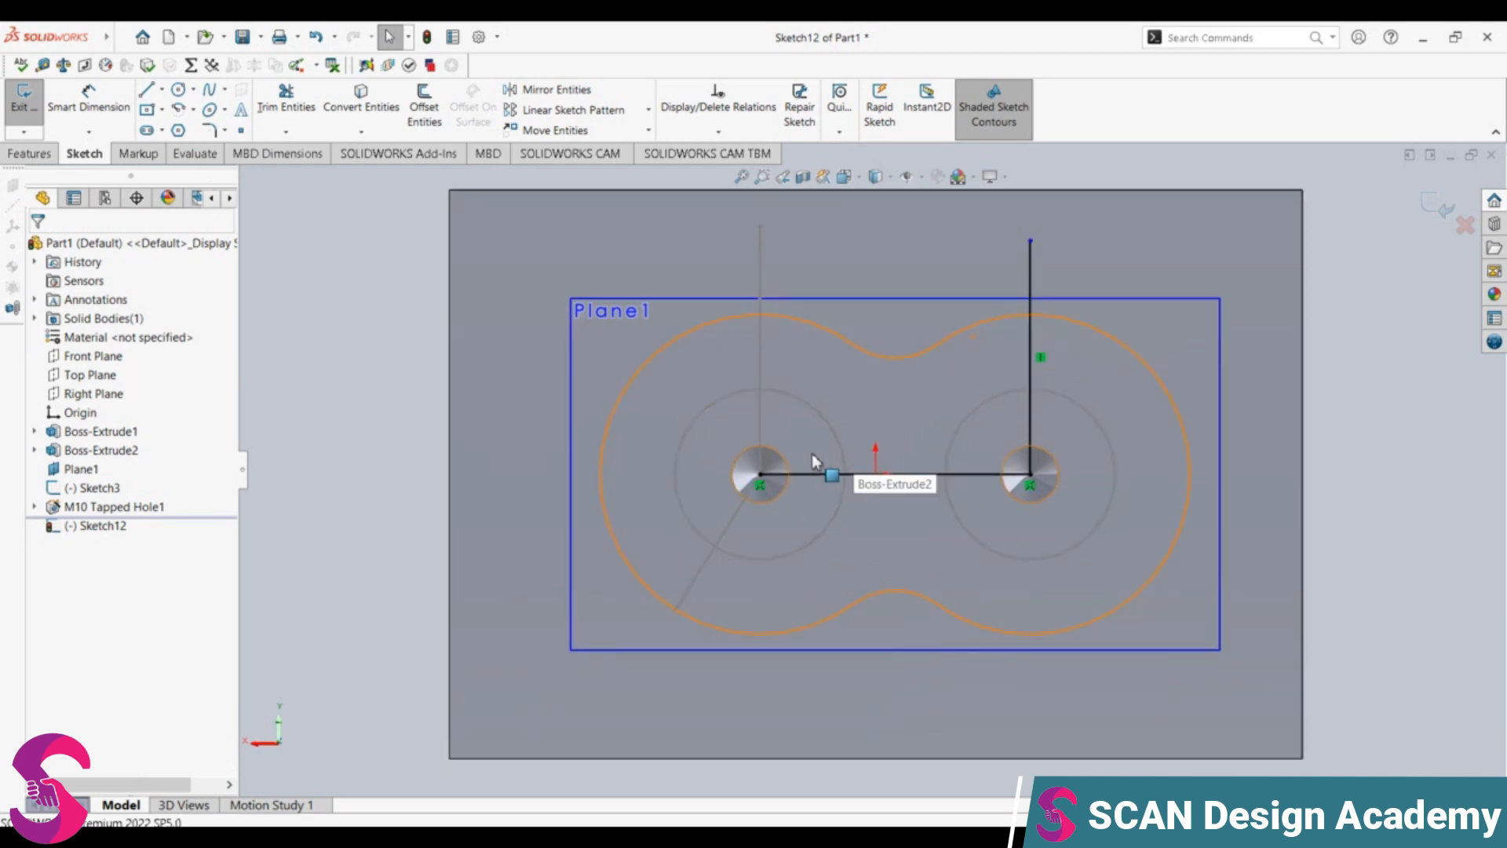
pyautogui.click(193, 89)
pyautogui.click(206, 107)
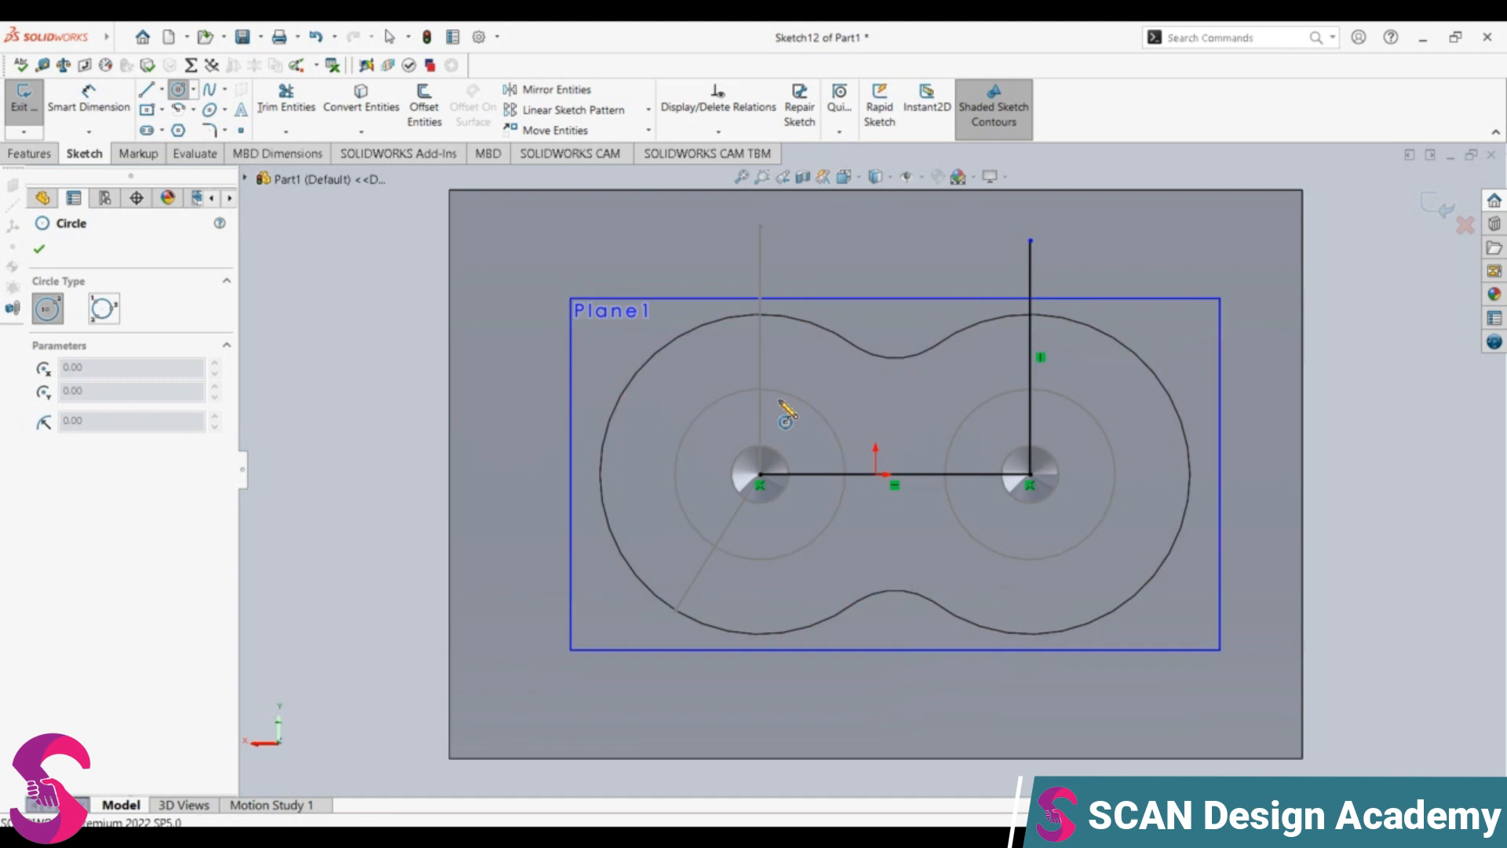
pyautogui.click(759, 388)
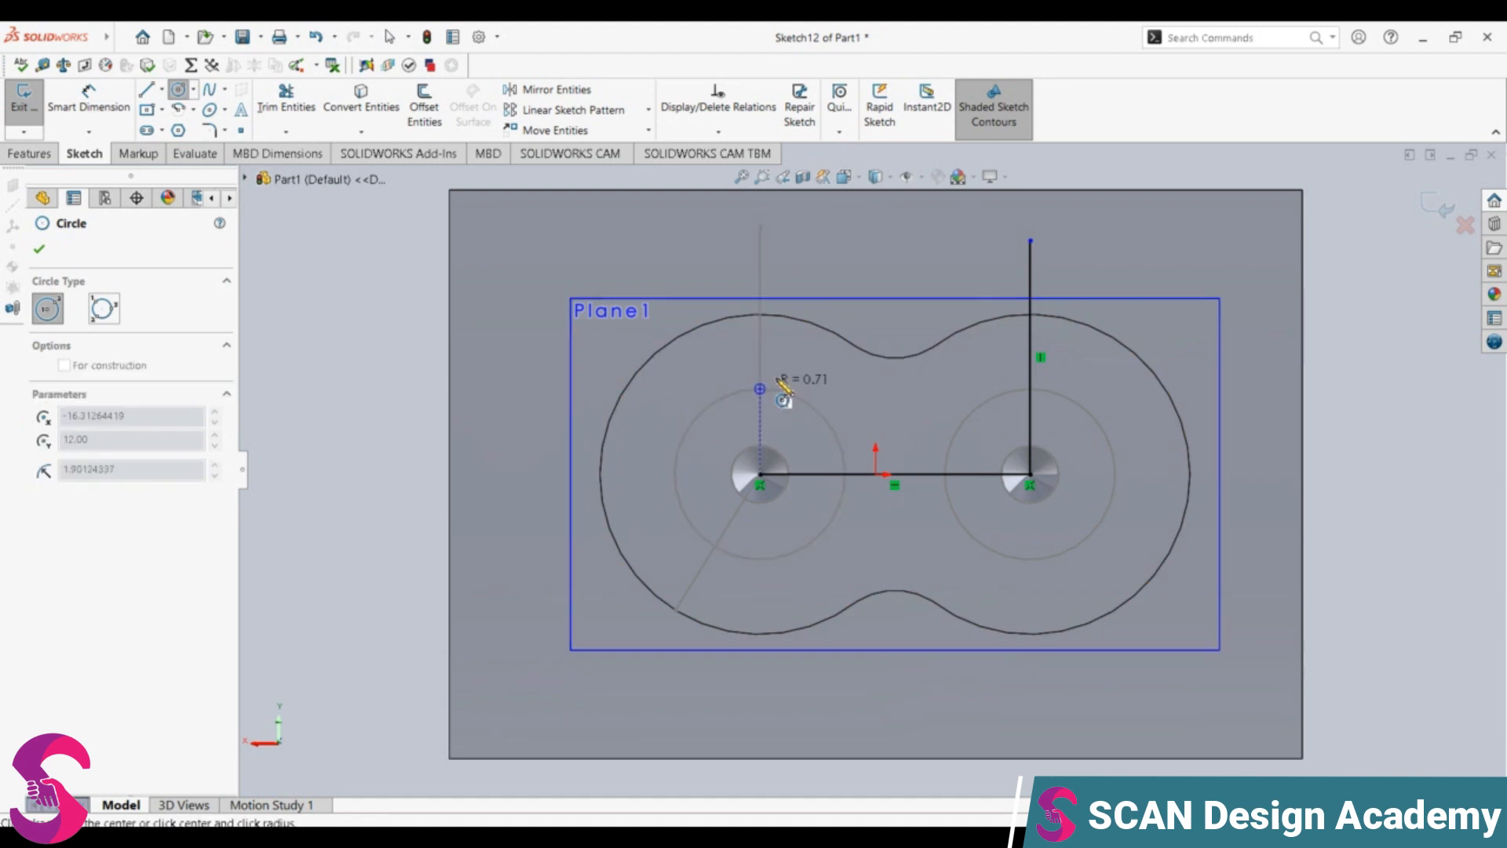
pyautogui.click(785, 387)
pyautogui.write('1.65')
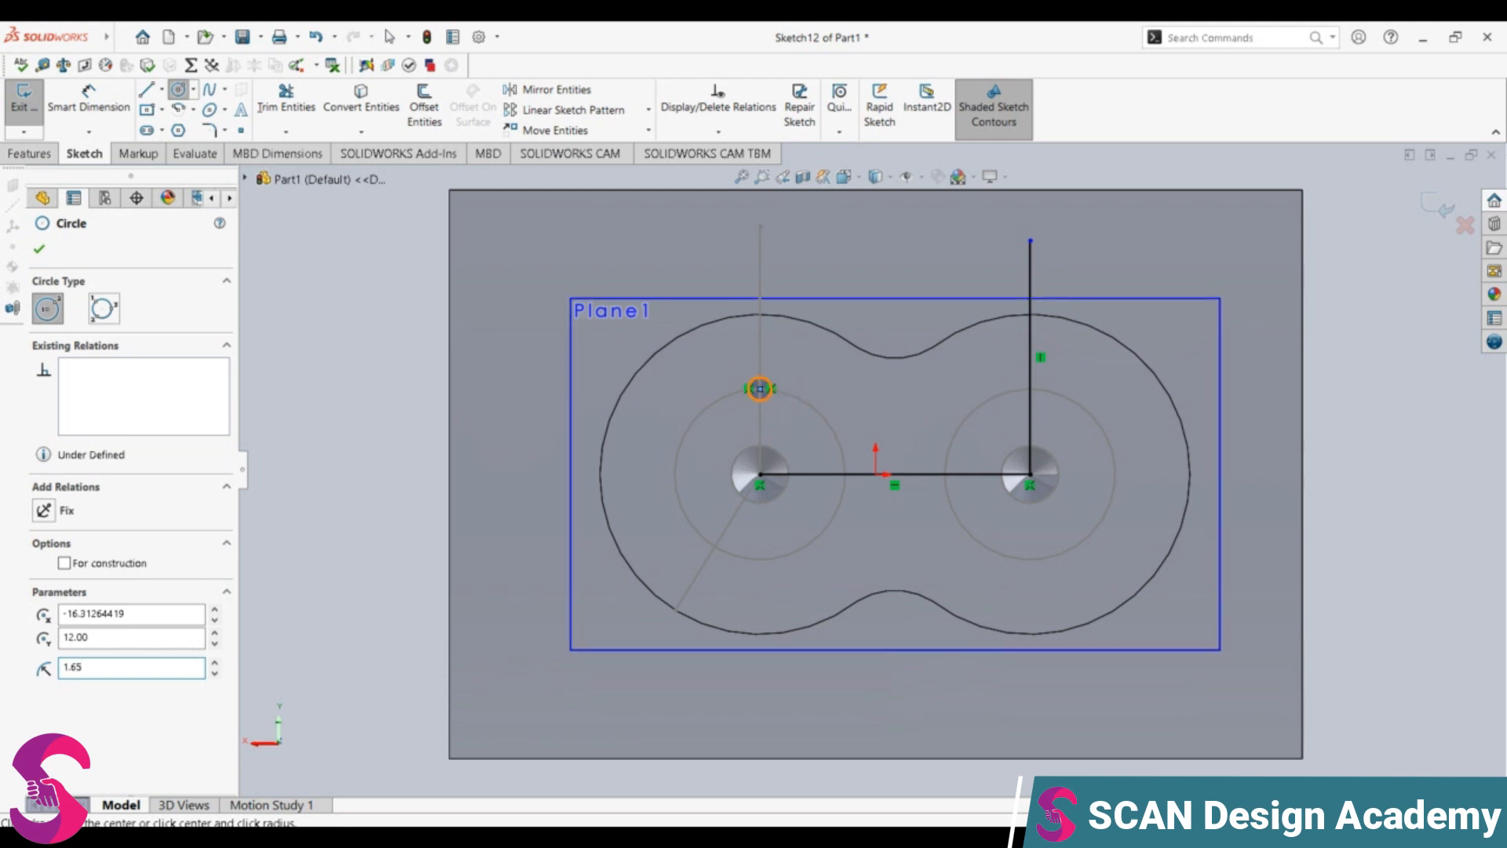
# Step: Create a circular sketch pattern of the small left circle around the left tapped hole's centre with 3 equally spaced instances over 360 degrees
pyautogui.click(648, 111)
pyautogui.click(597, 148)
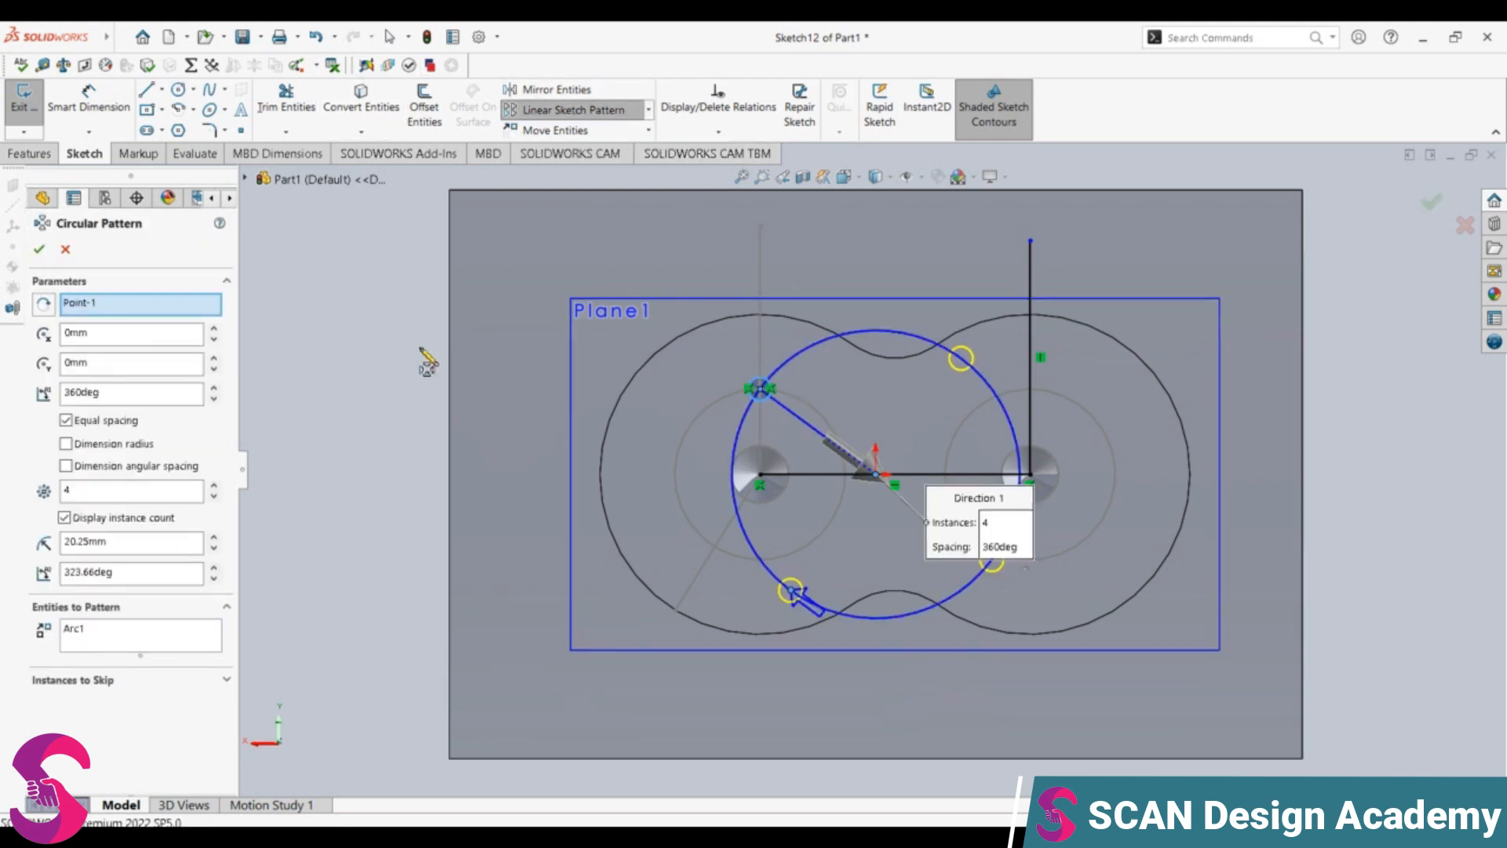
pyautogui.click(117, 304)
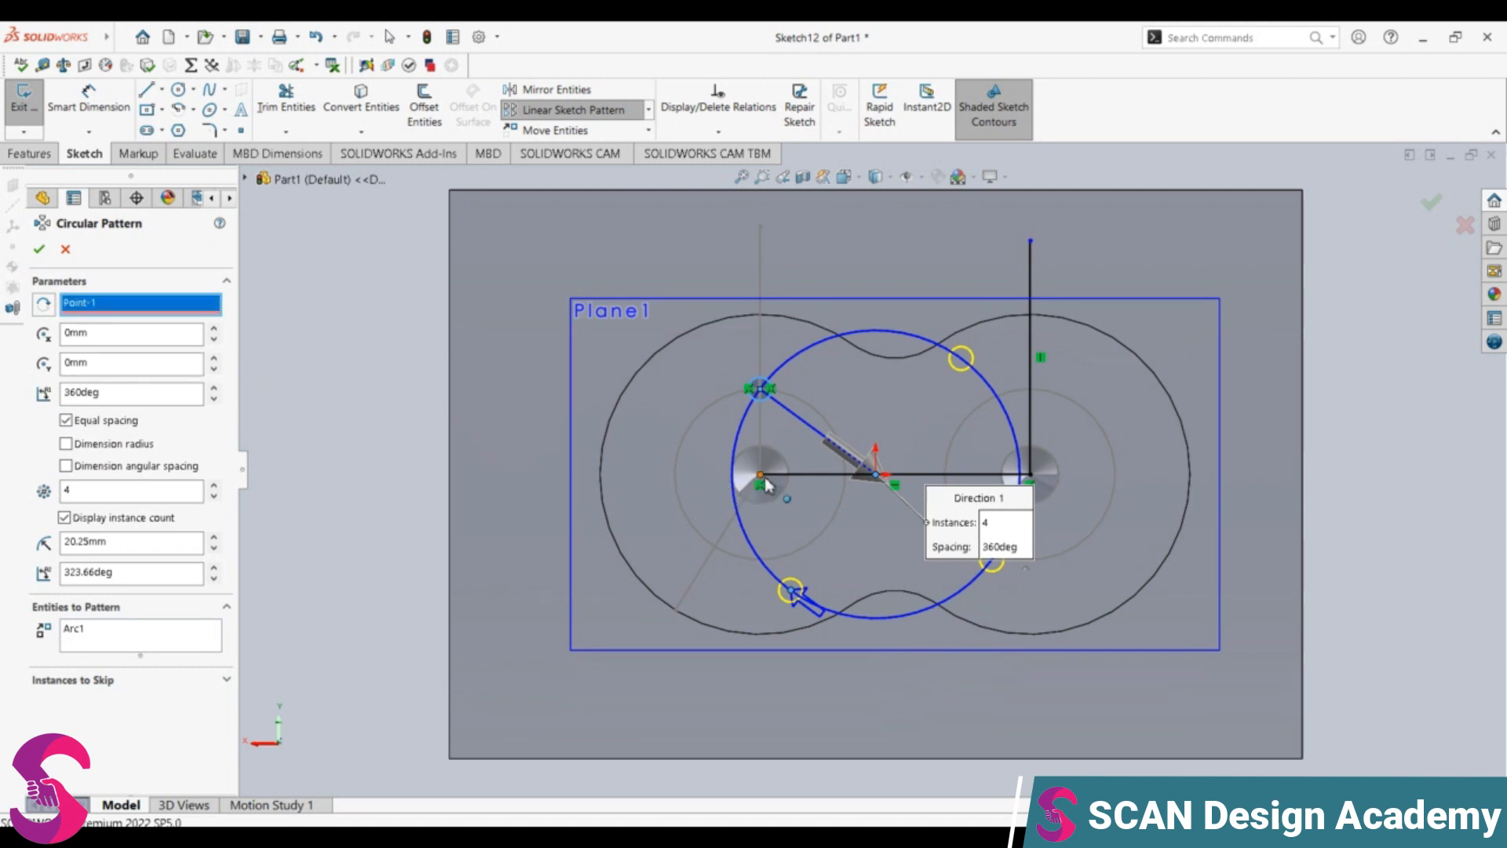
pyautogui.click(761, 476)
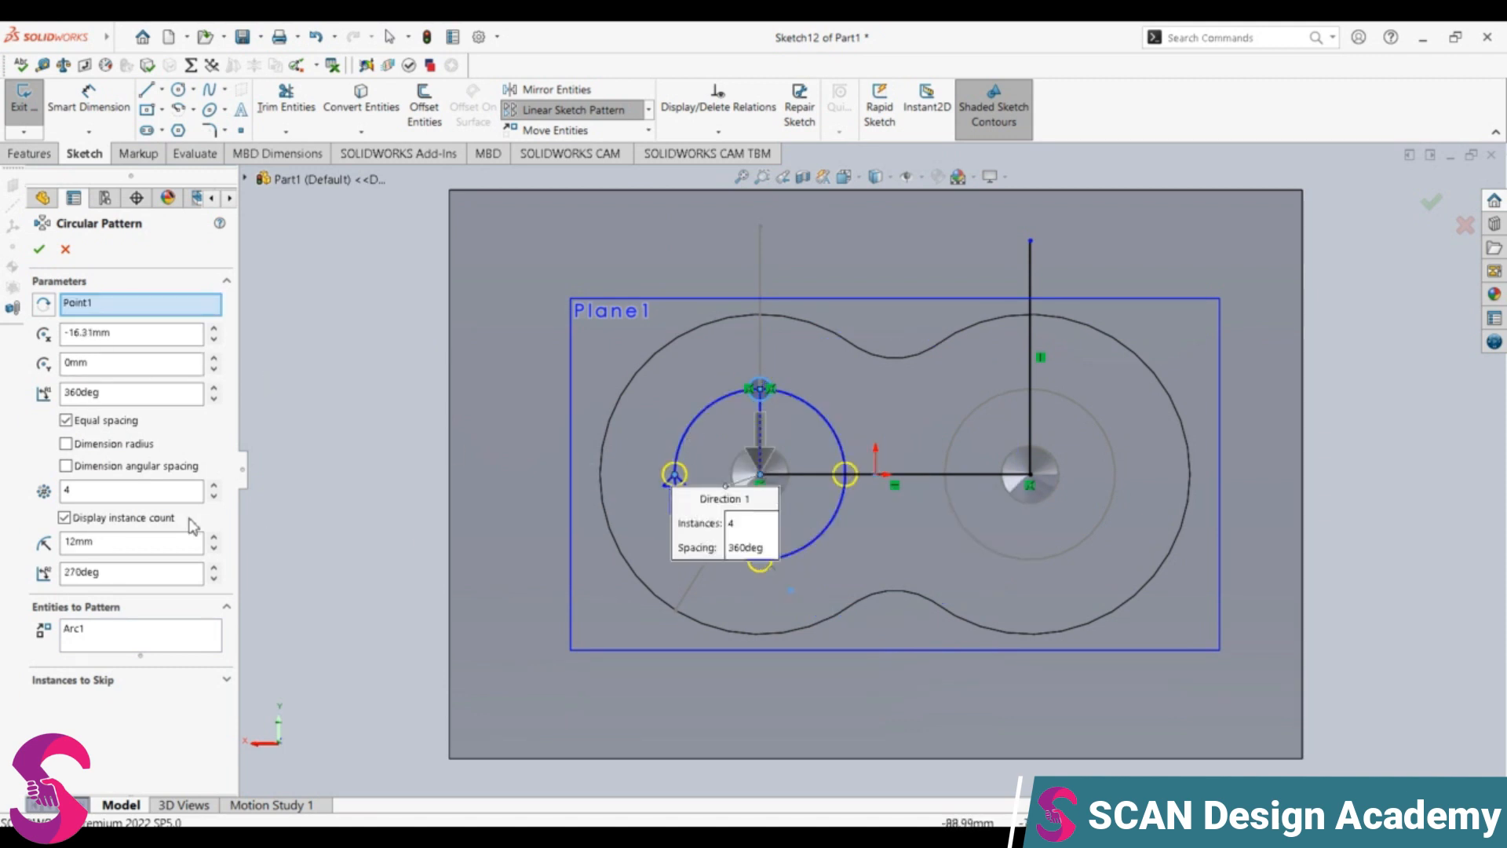
pyautogui.doubleClick(148, 493)
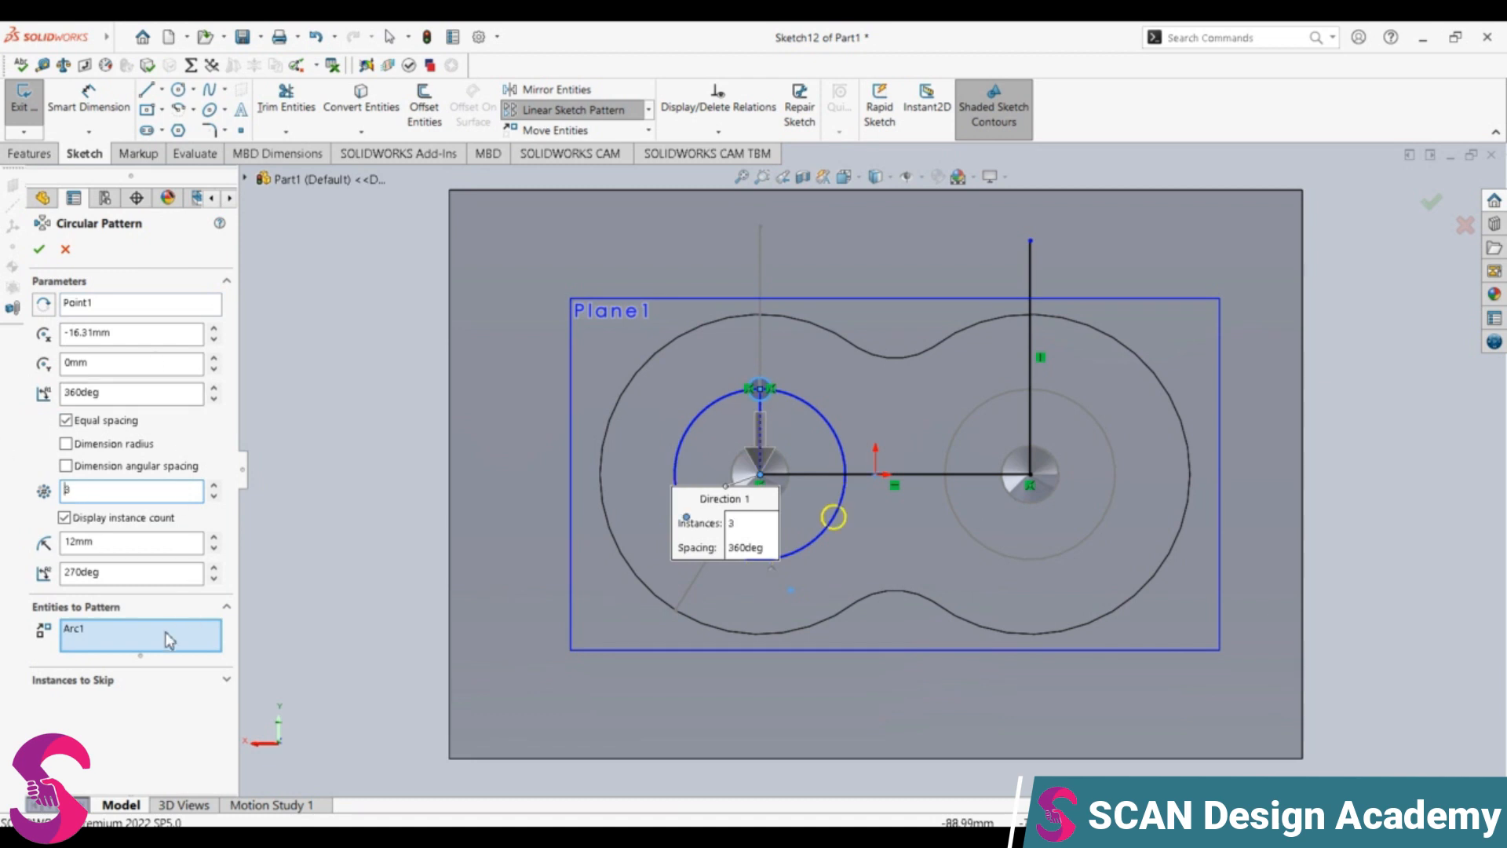
pyautogui.click(39, 251)
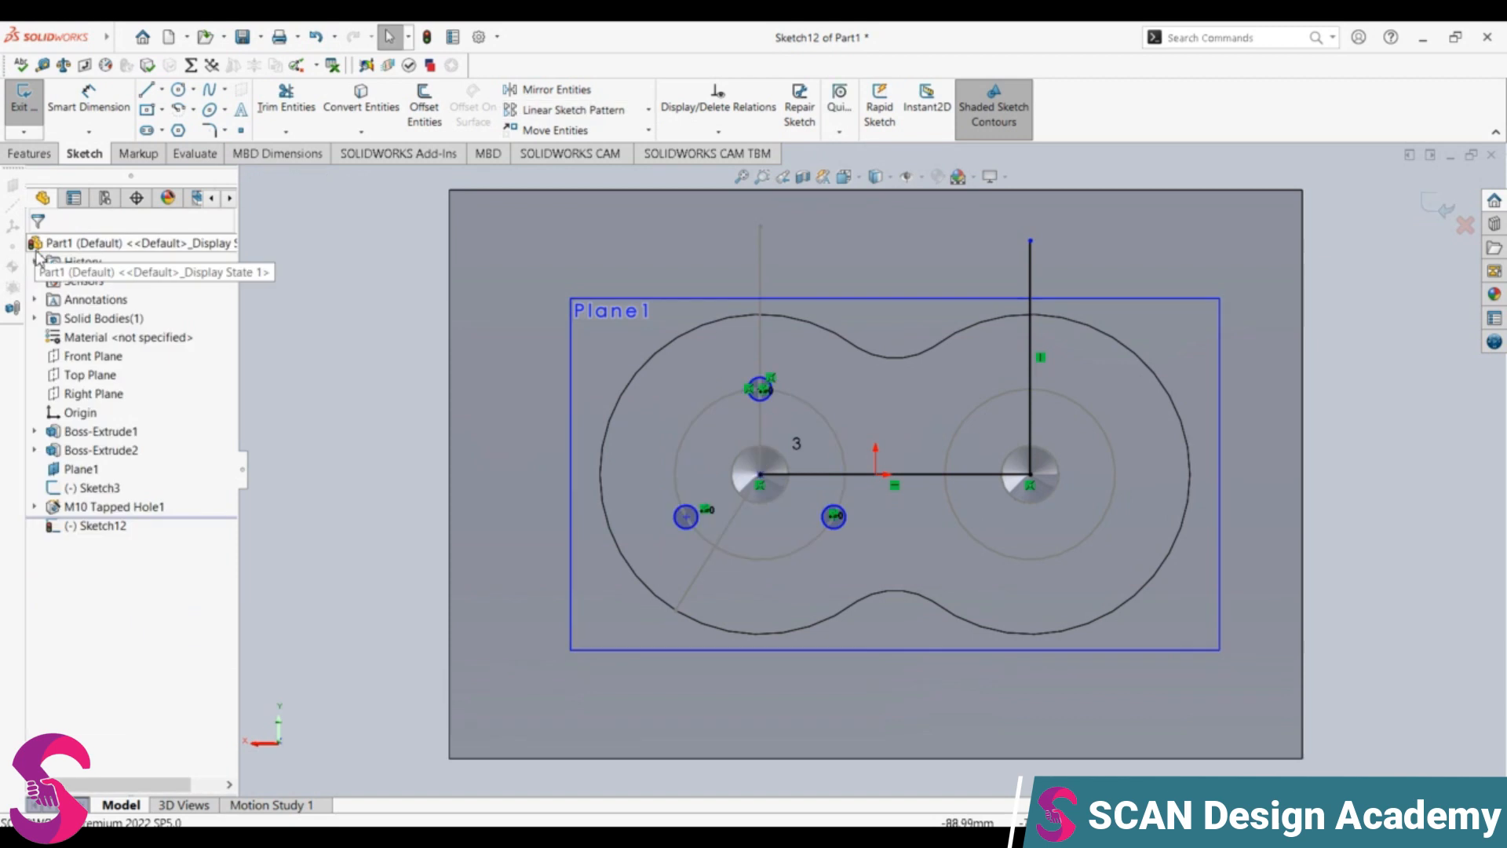
# Step: Sketch a circle of radius 1.65 mm centred where the right layout circle meets its vertical line
pyautogui.click(177, 91)
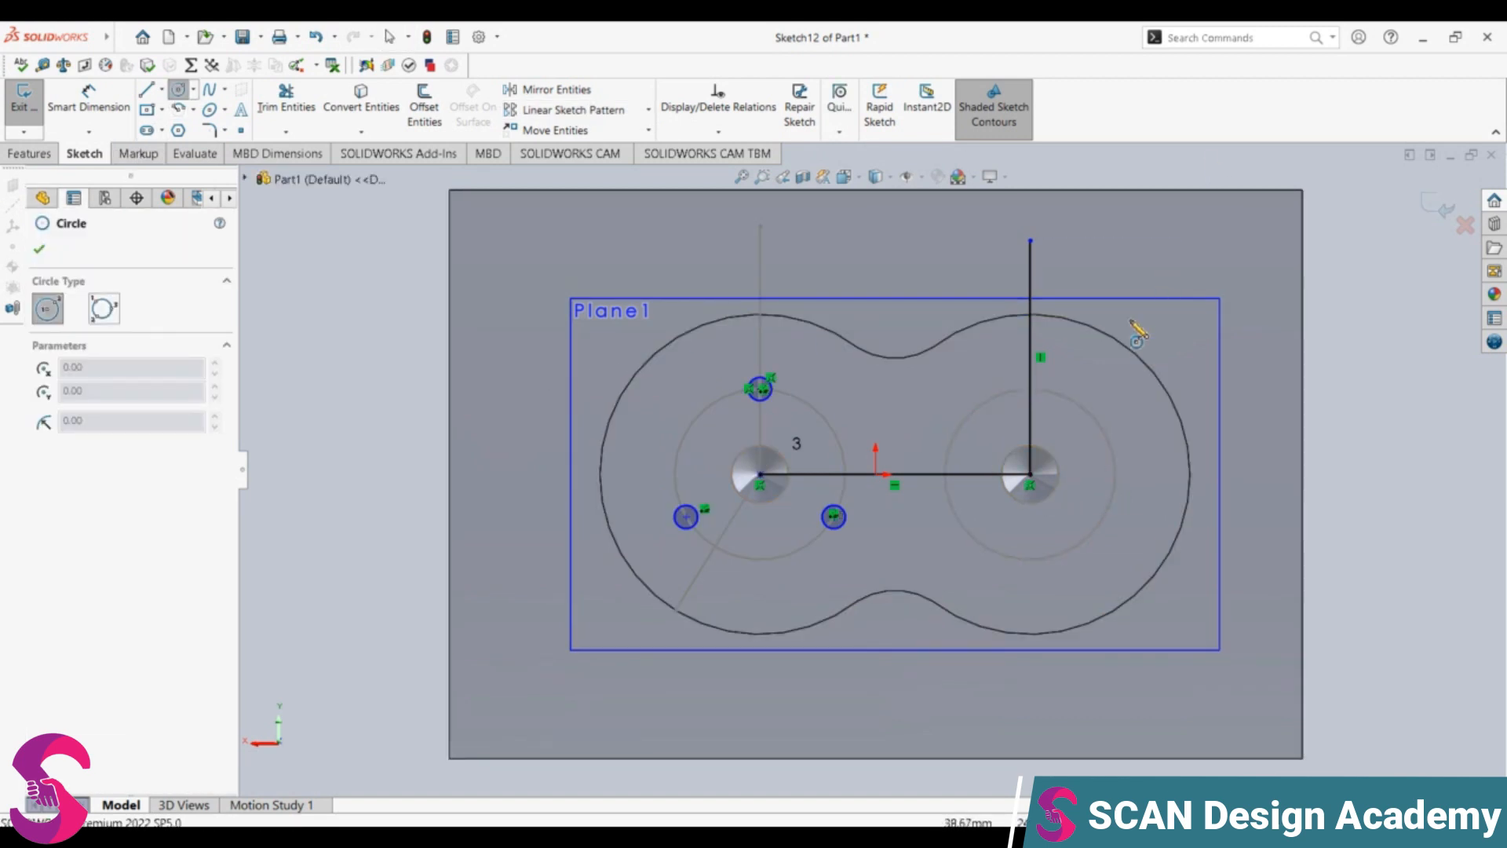
pyautogui.click(1043, 381)
pyautogui.write('1')
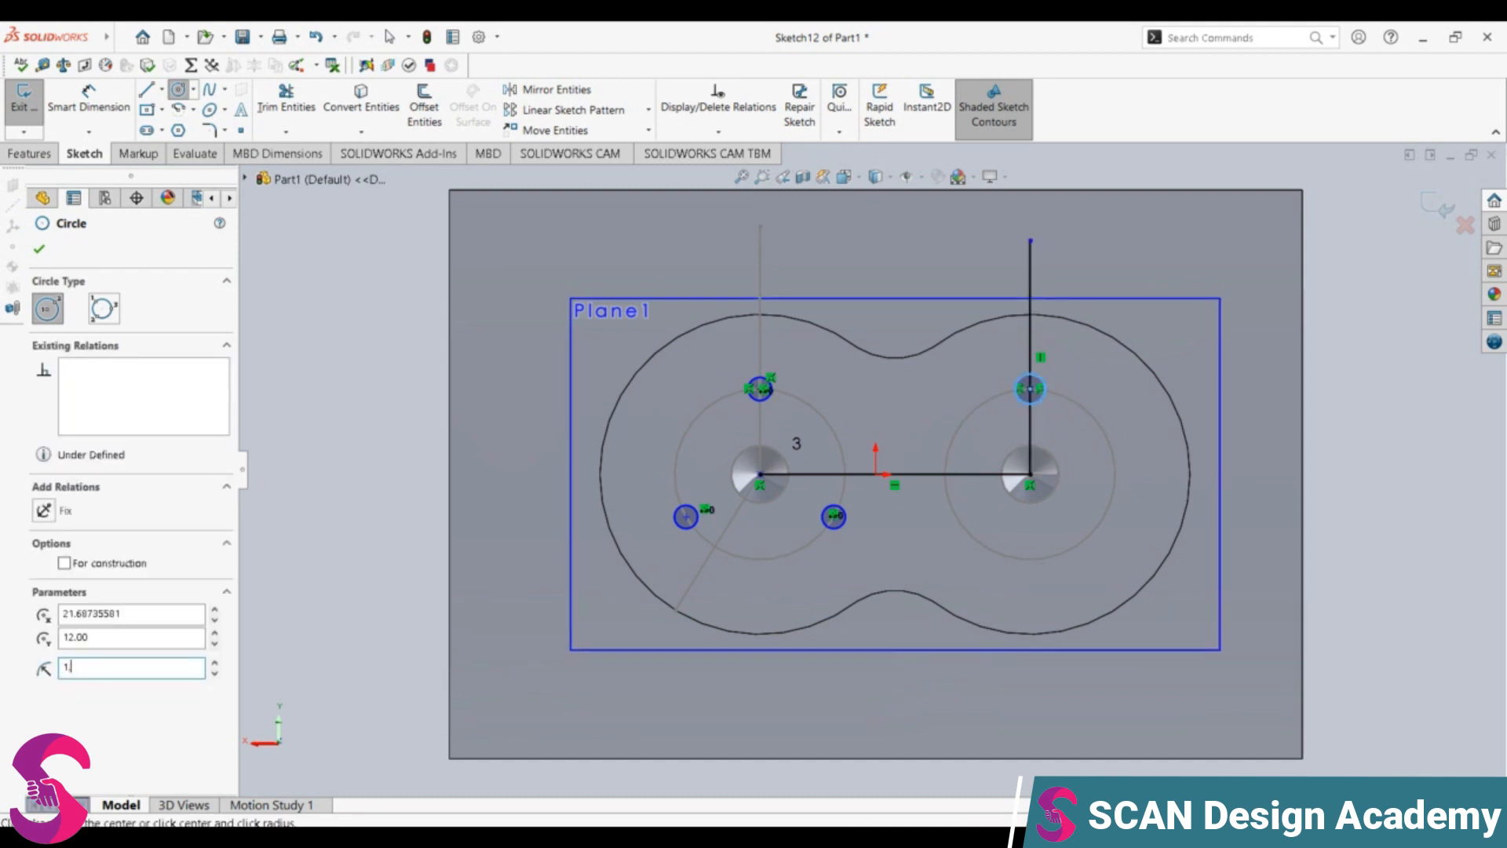
pyautogui.write('.65')
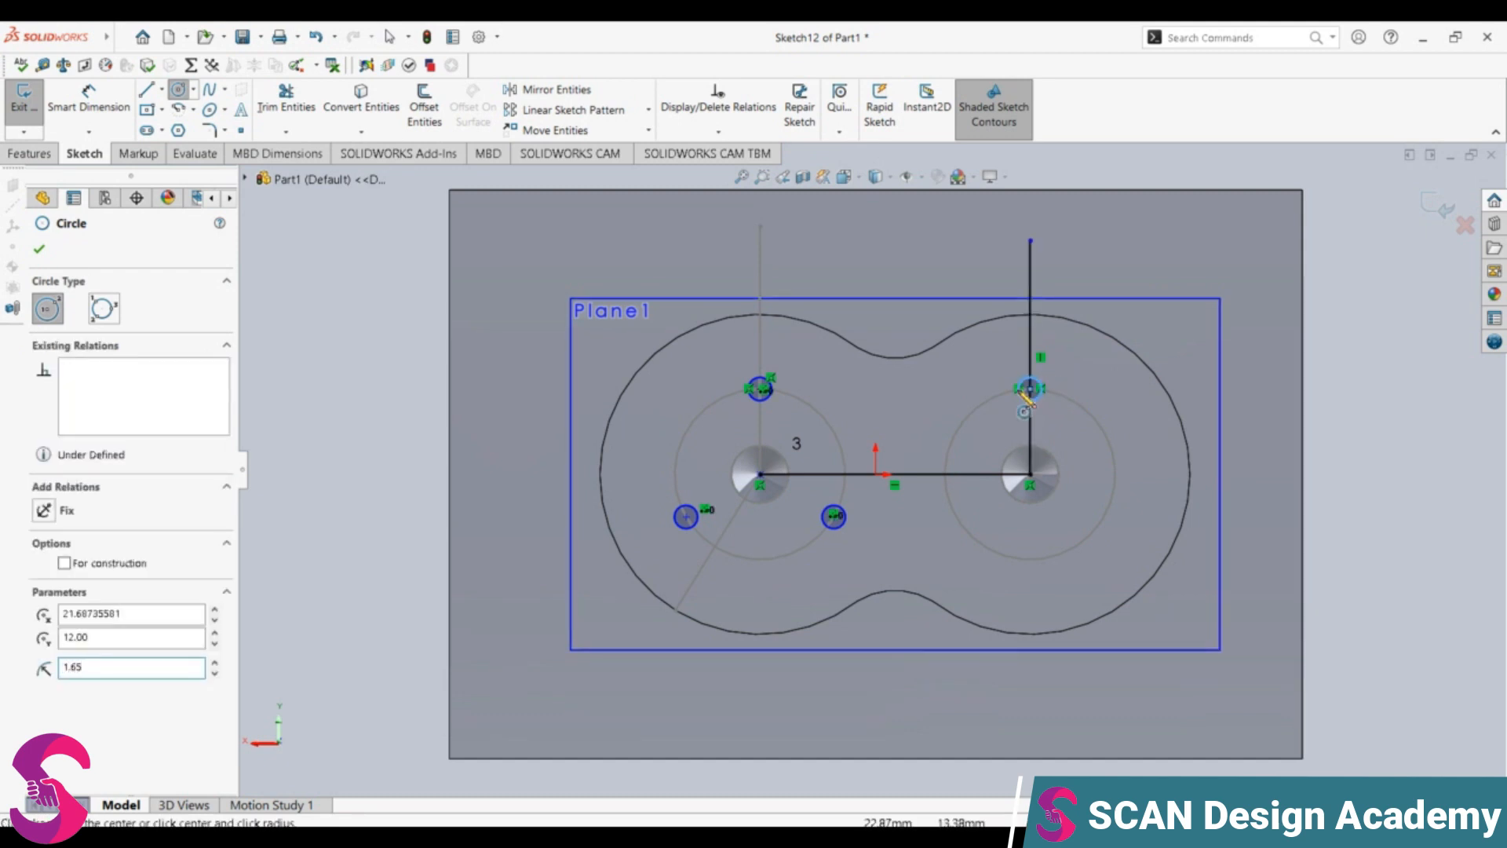
# Step: Create a circular sketch pattern of the small right circle around the right tapped hole's centre with 3 equally spaced instances over 360 degrees
pyautogui.click(648, 110)
pyautogui.click(639, 154)
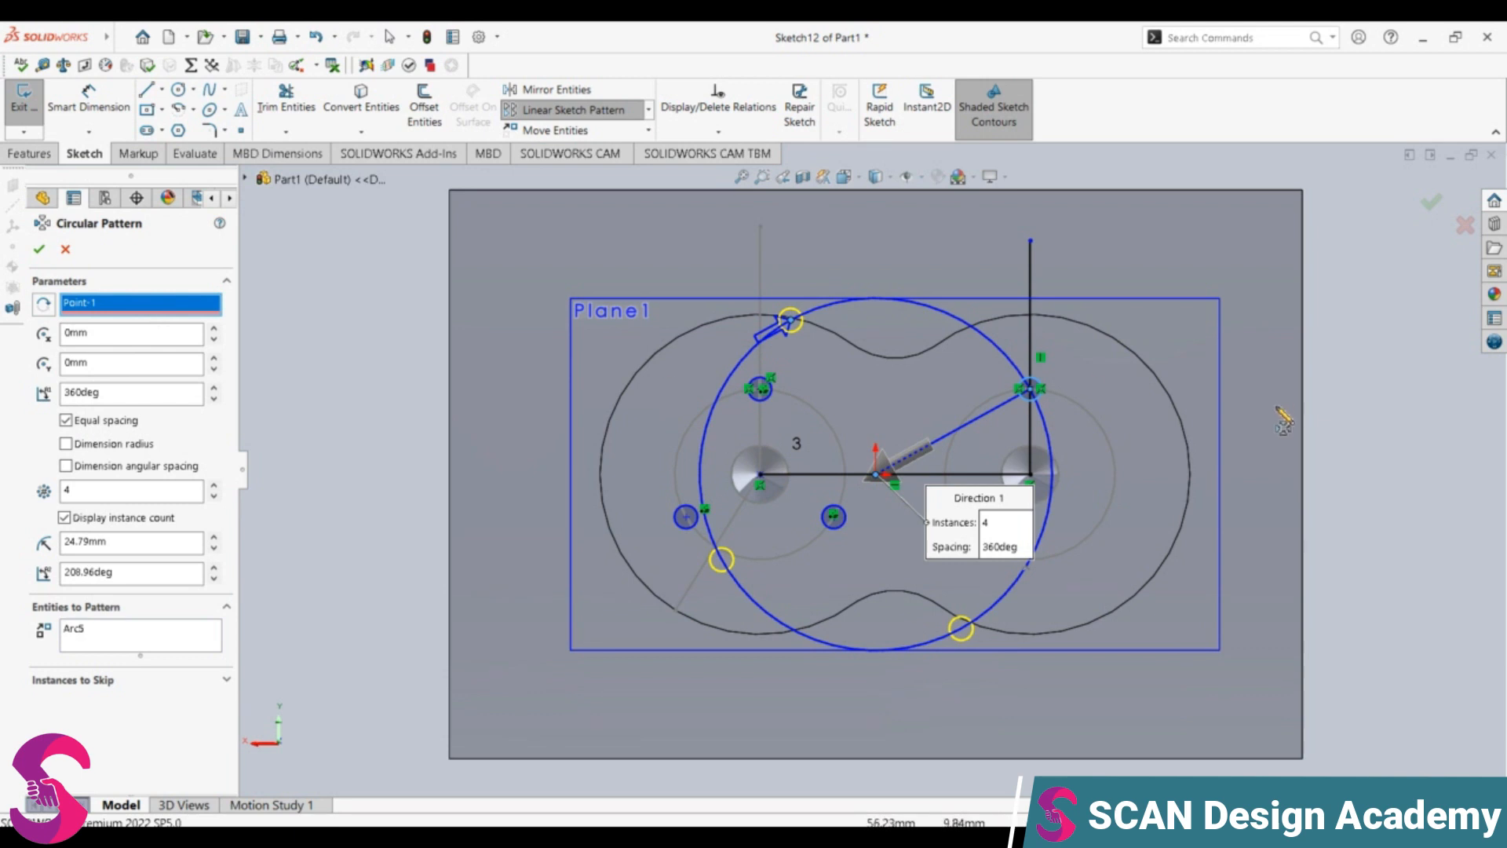
pyautogui.click(1031, 475)
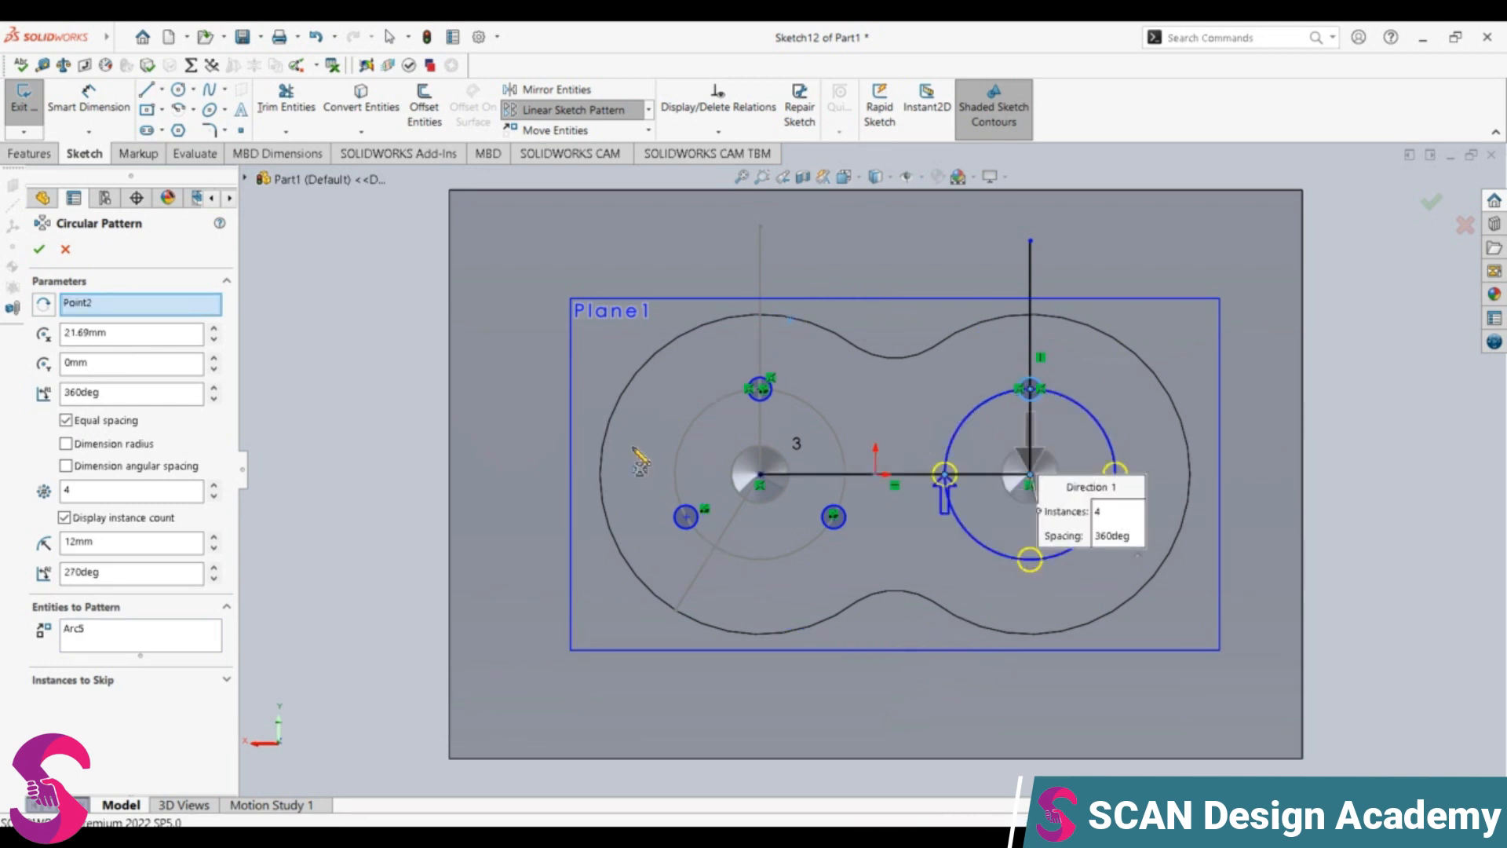
pyautogui.doubleClick(91, 491)
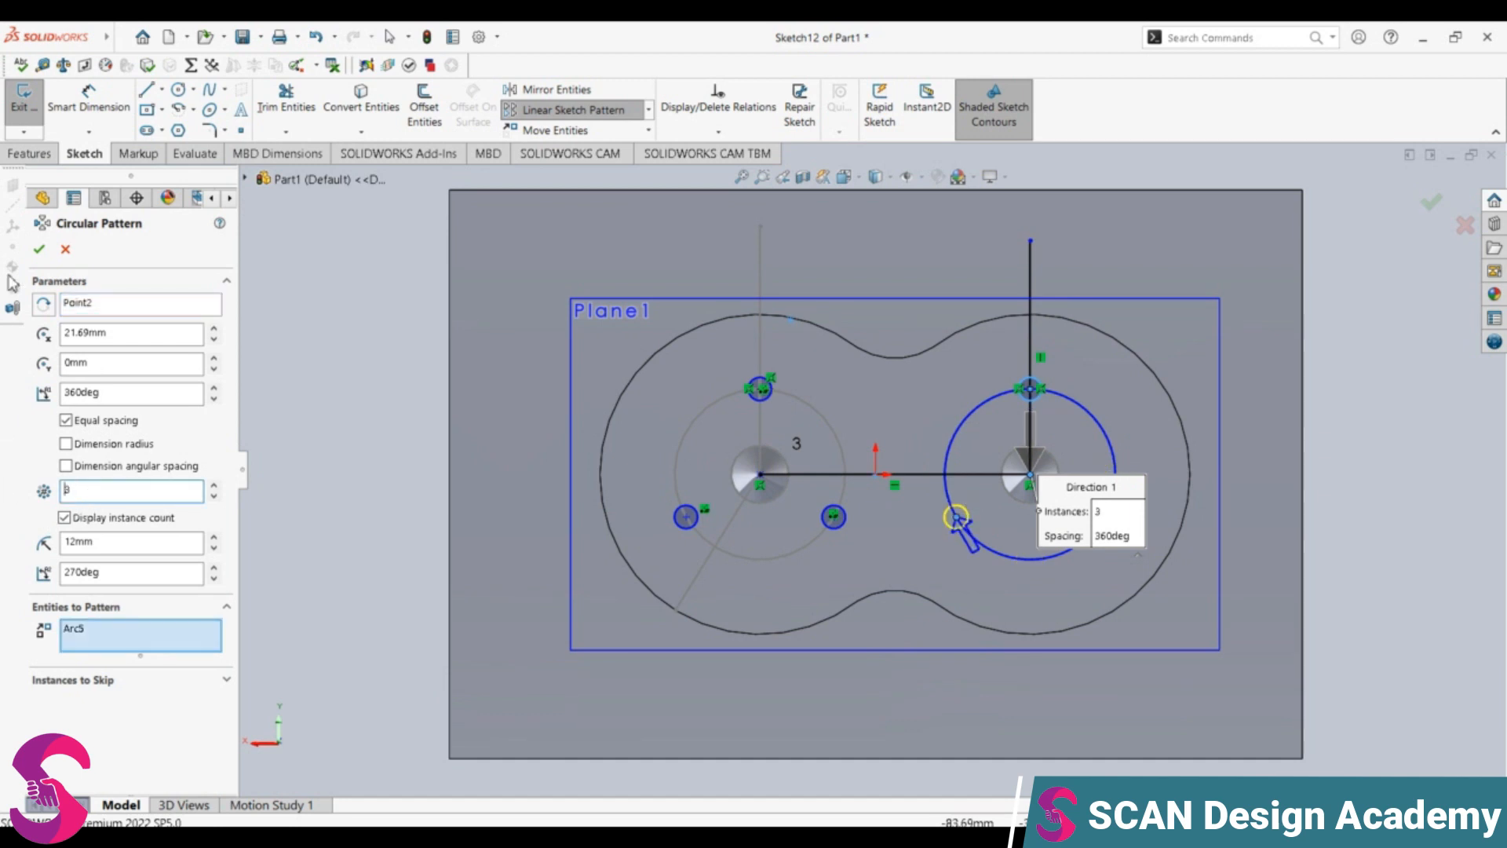
pyautogui.click(44, 249)
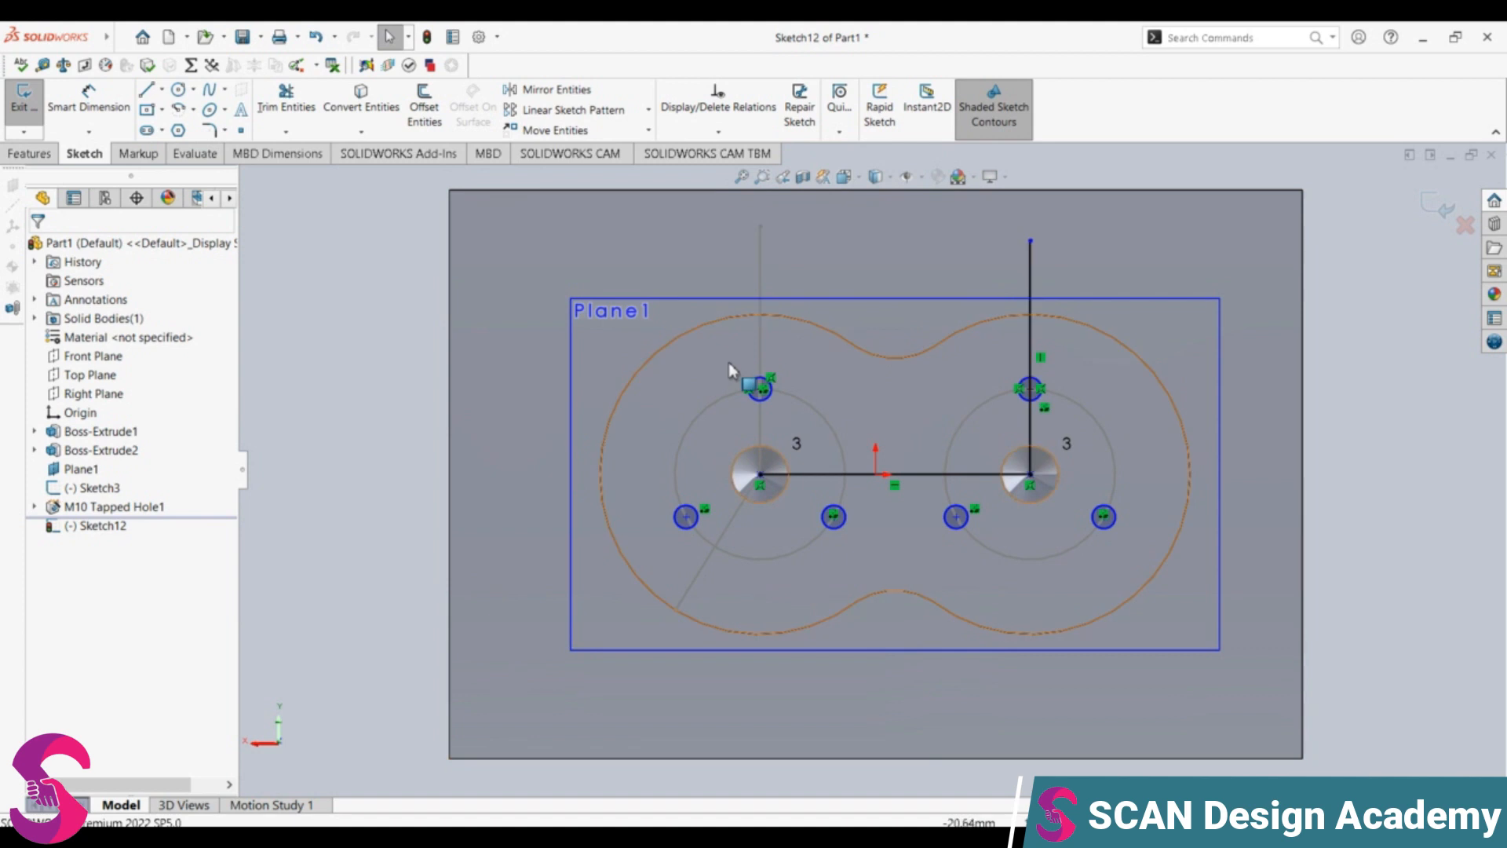
# Step: Delete the vertical line above the right tapped hole and try to delete the left hole's vertical and diagonal lines
pyautogui.click(760, 355)
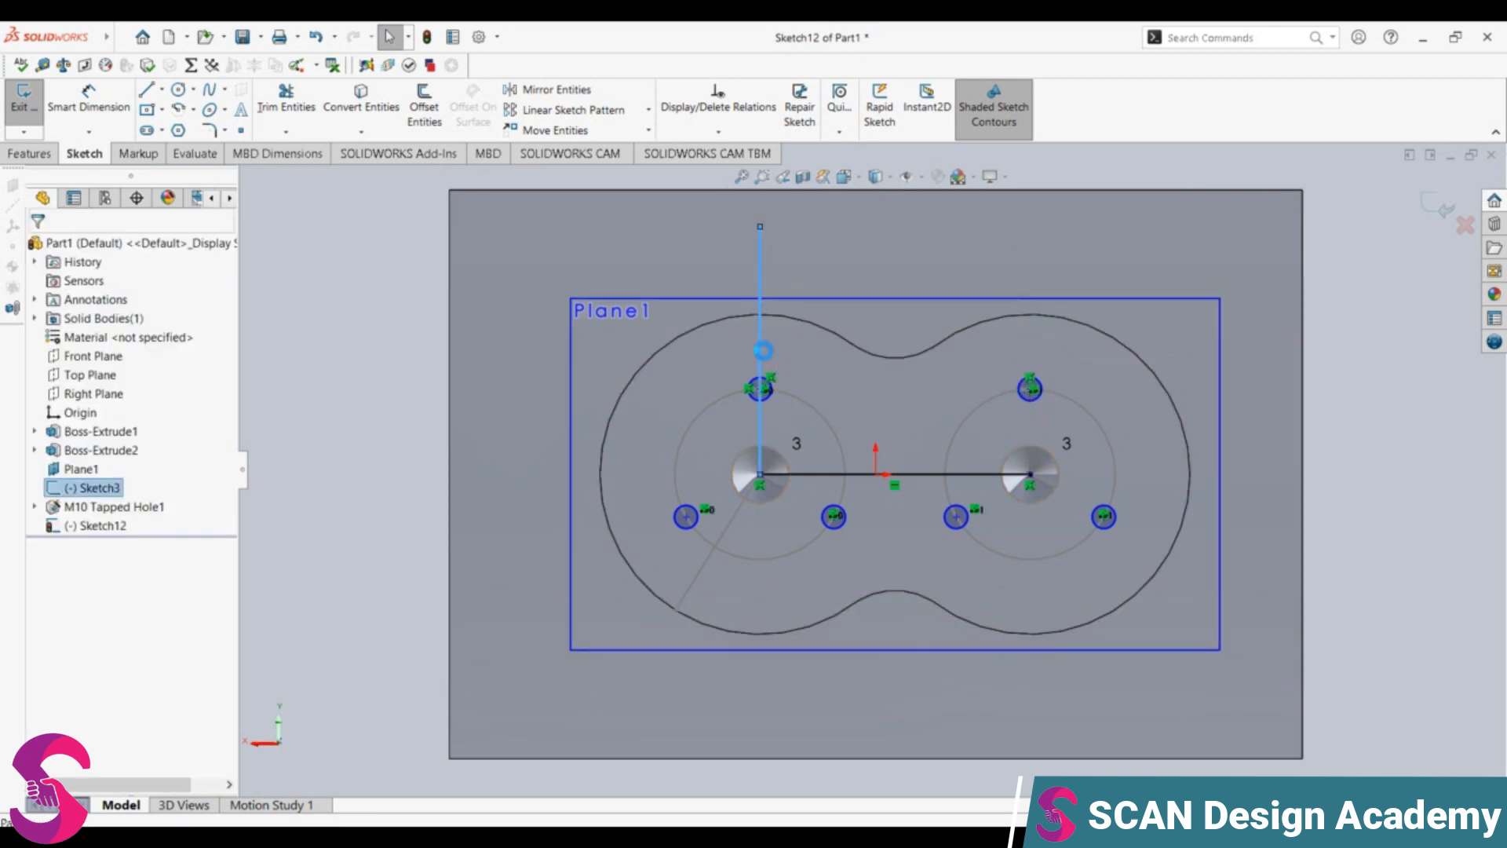
pyautogui.press('Delete')
pyautogui.click(734, 526)
pyautogui.press('Delete')
pyautogui.click(731, 521)
pyautogui.press('Delete')
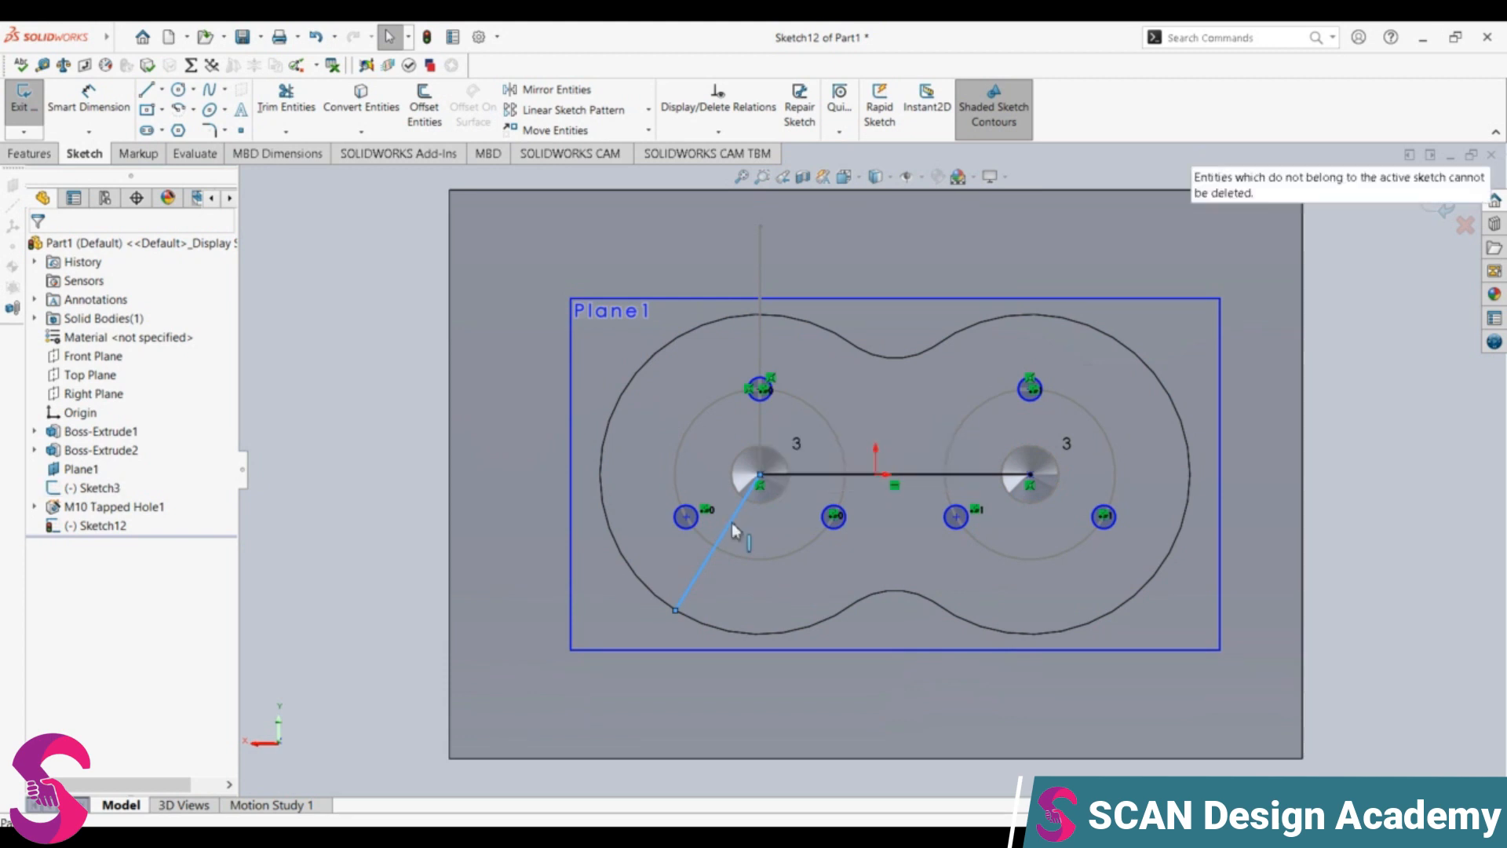
# Step: Delete the horizontal line joining the two tapped-hole centres and try to delete the left hole's remaining vertical helper line
pyautogui.click(904, 474)
pyautogui.press('Delete')
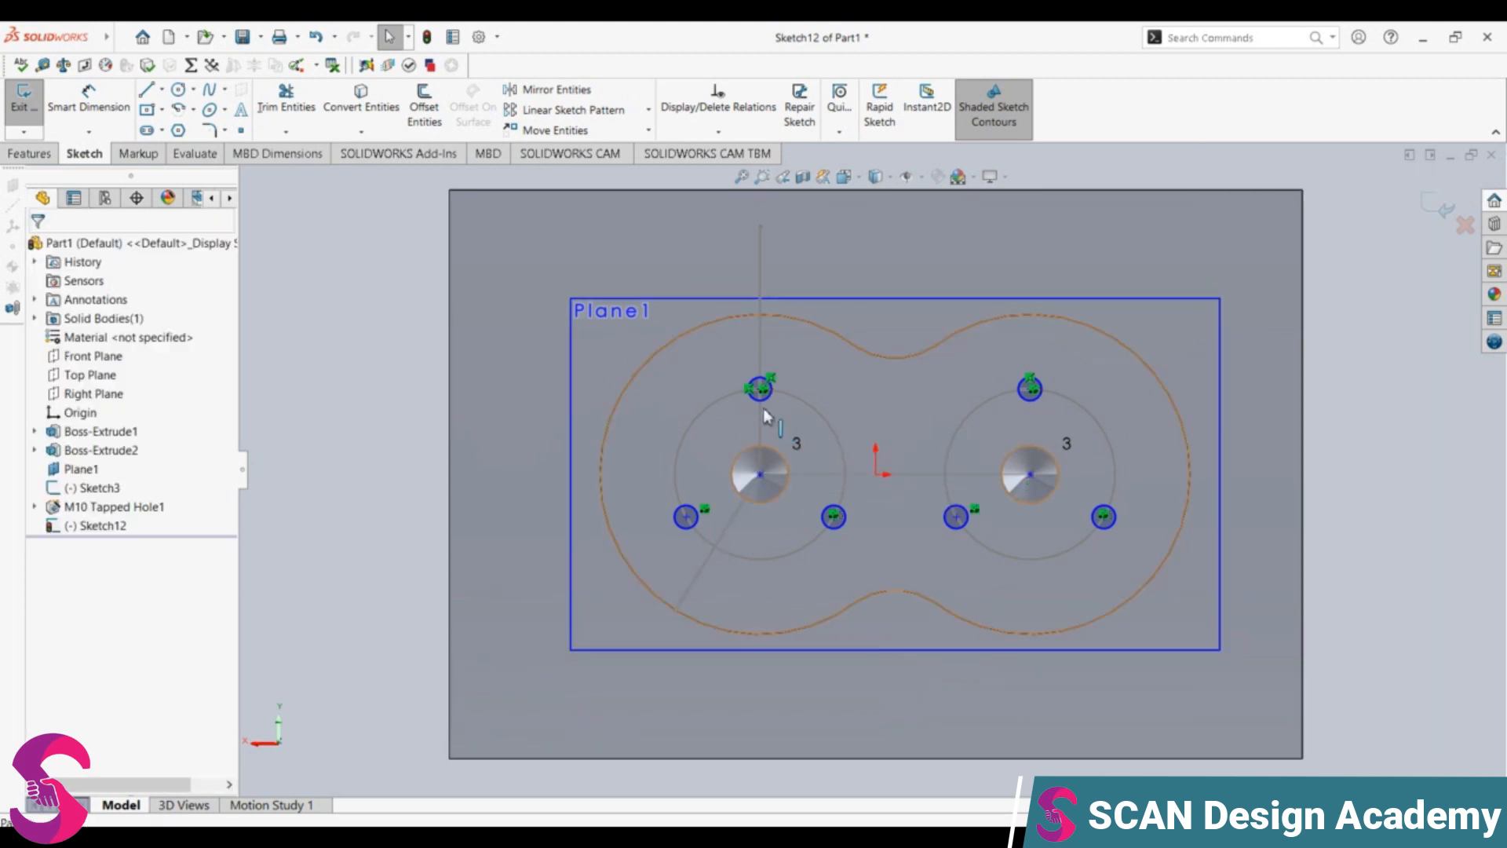
pyautogui.click(758, 254)
pyautogui.press('Delete')
pyautogui.press('Delete')
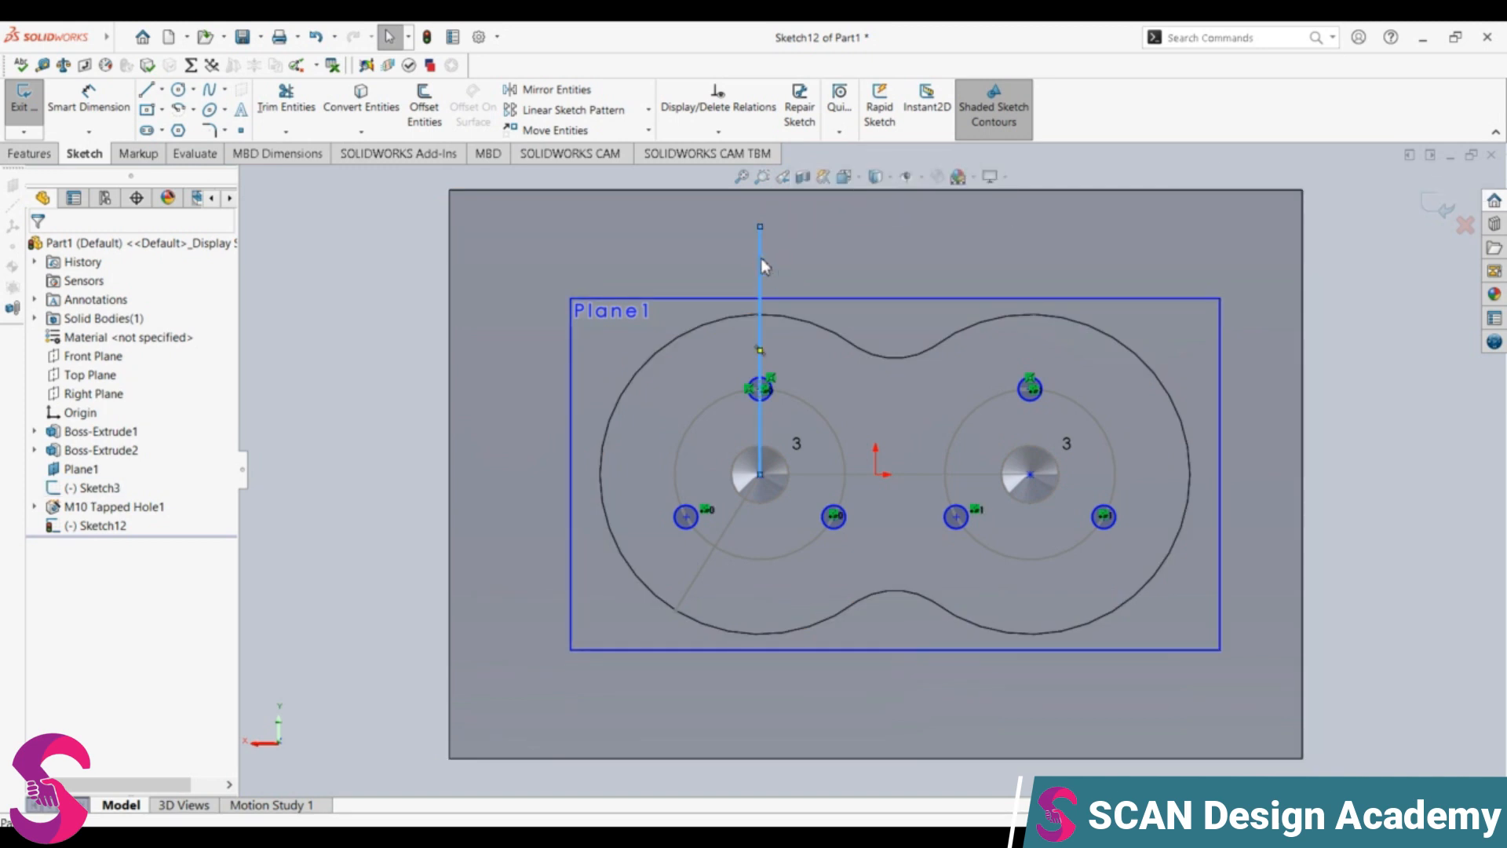
pyautogui.click(931, 472)
pyautogui.press('Delete')
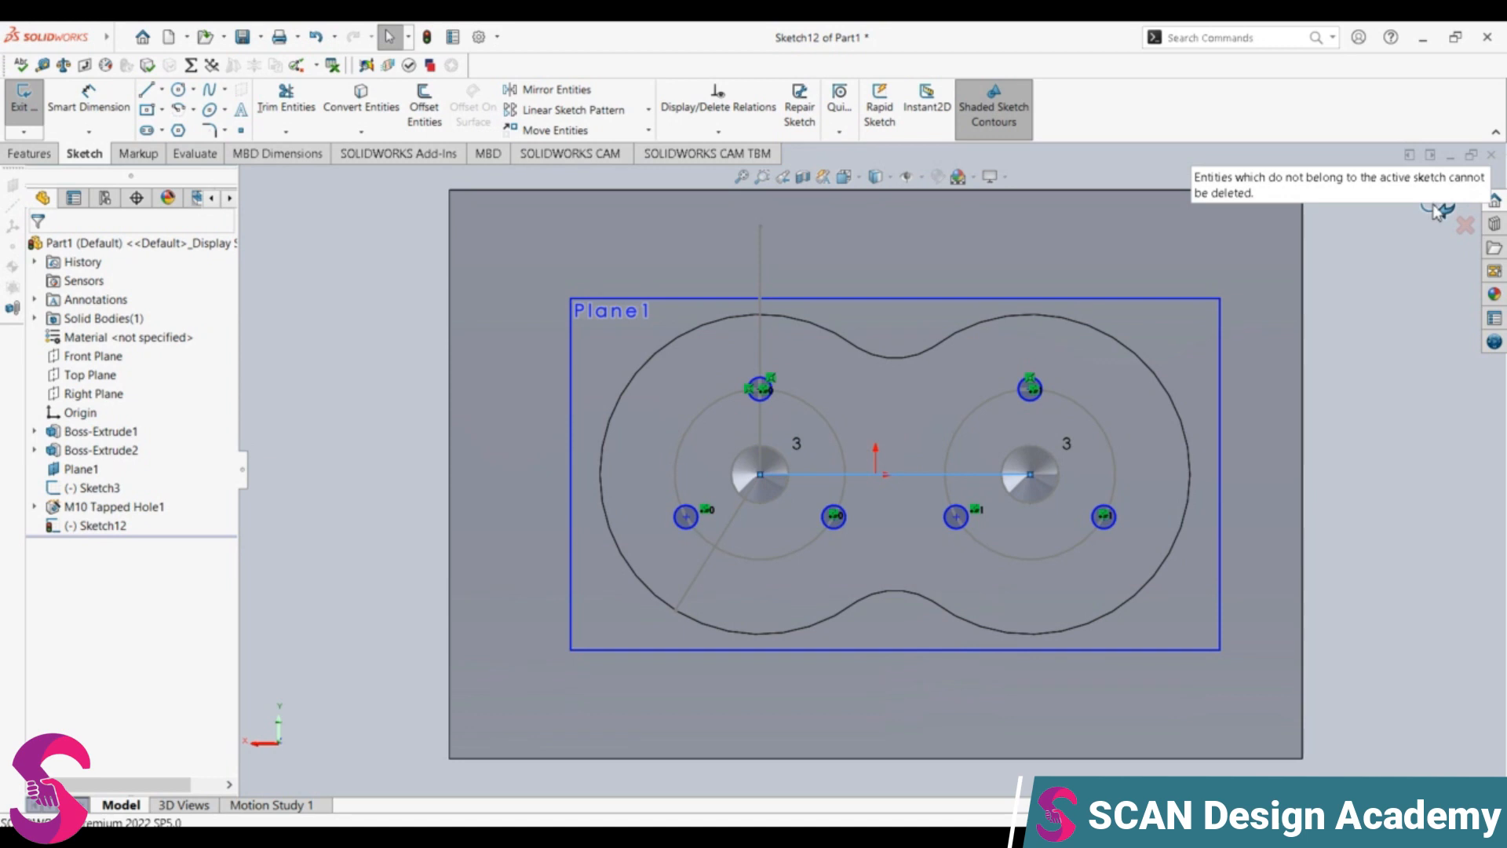
pyautogui.click(44, 161)
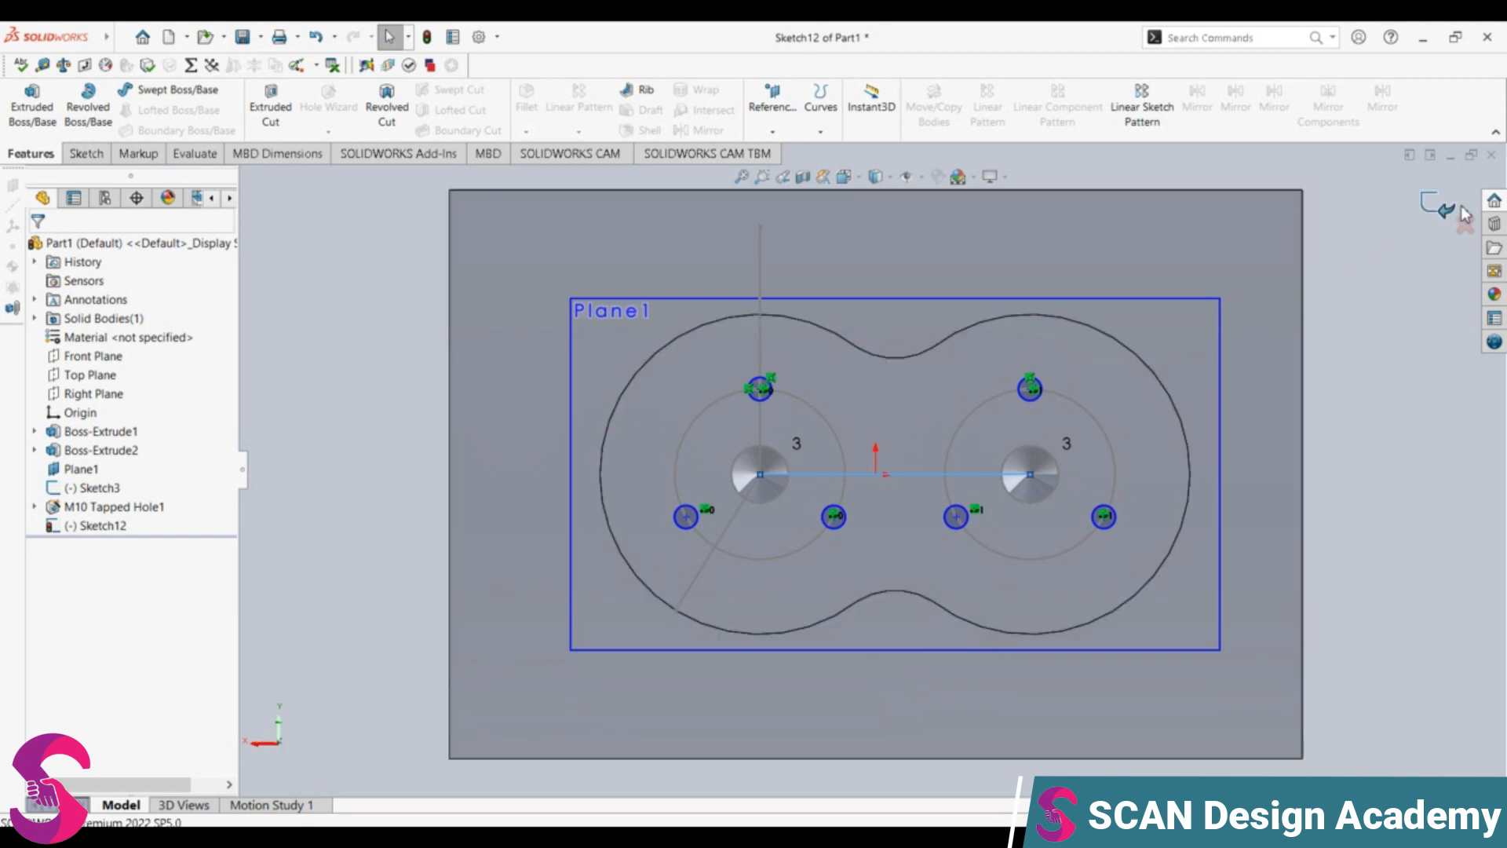
pyautogui.click(1437, 208)
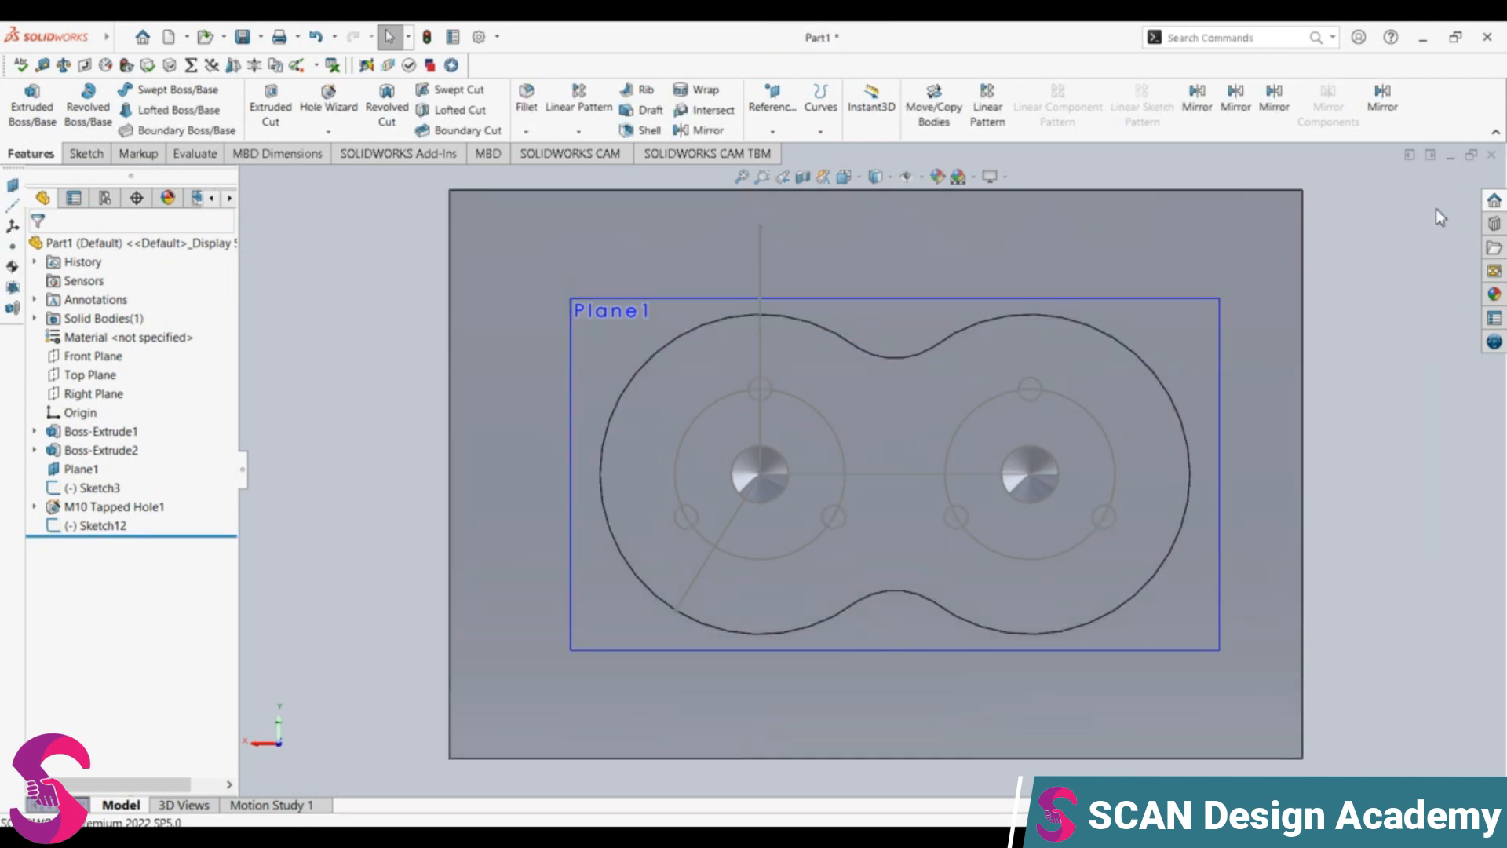
pyautogui.click(329, 117)
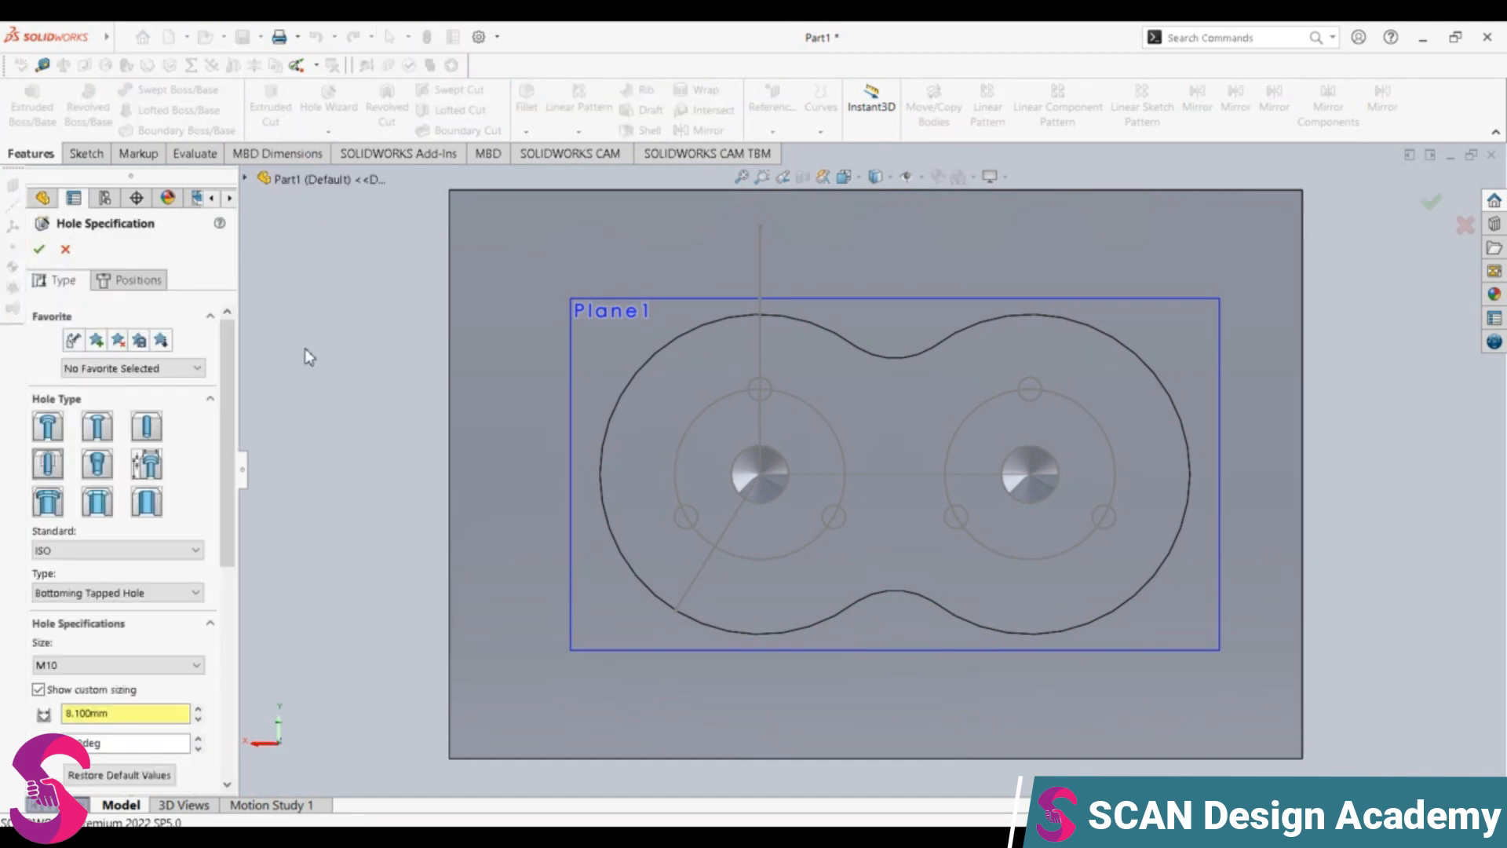
pyautogui.click(148, 430)
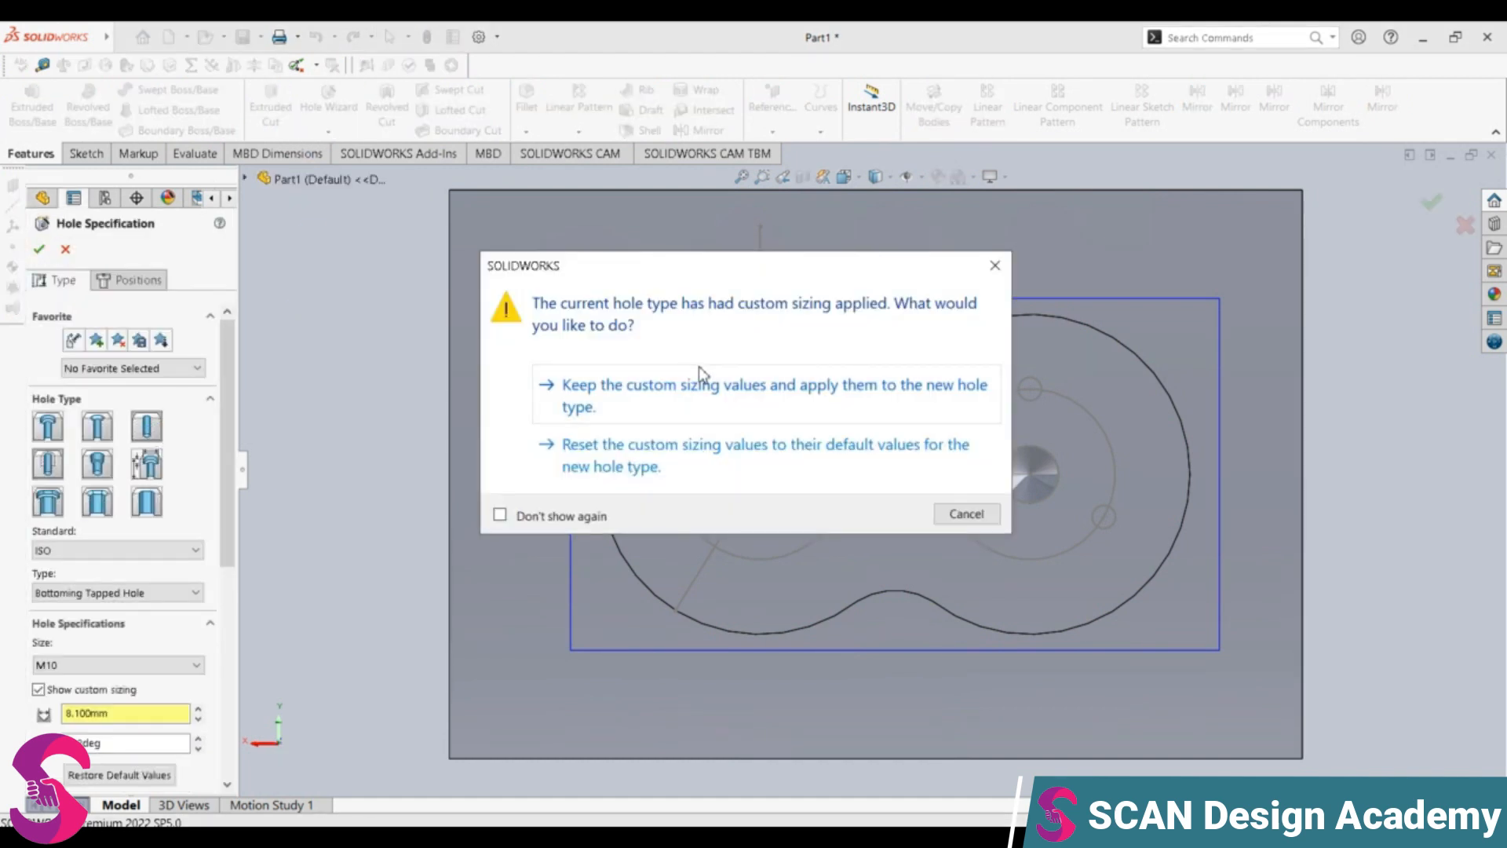
pyautogui.click(652, 459)
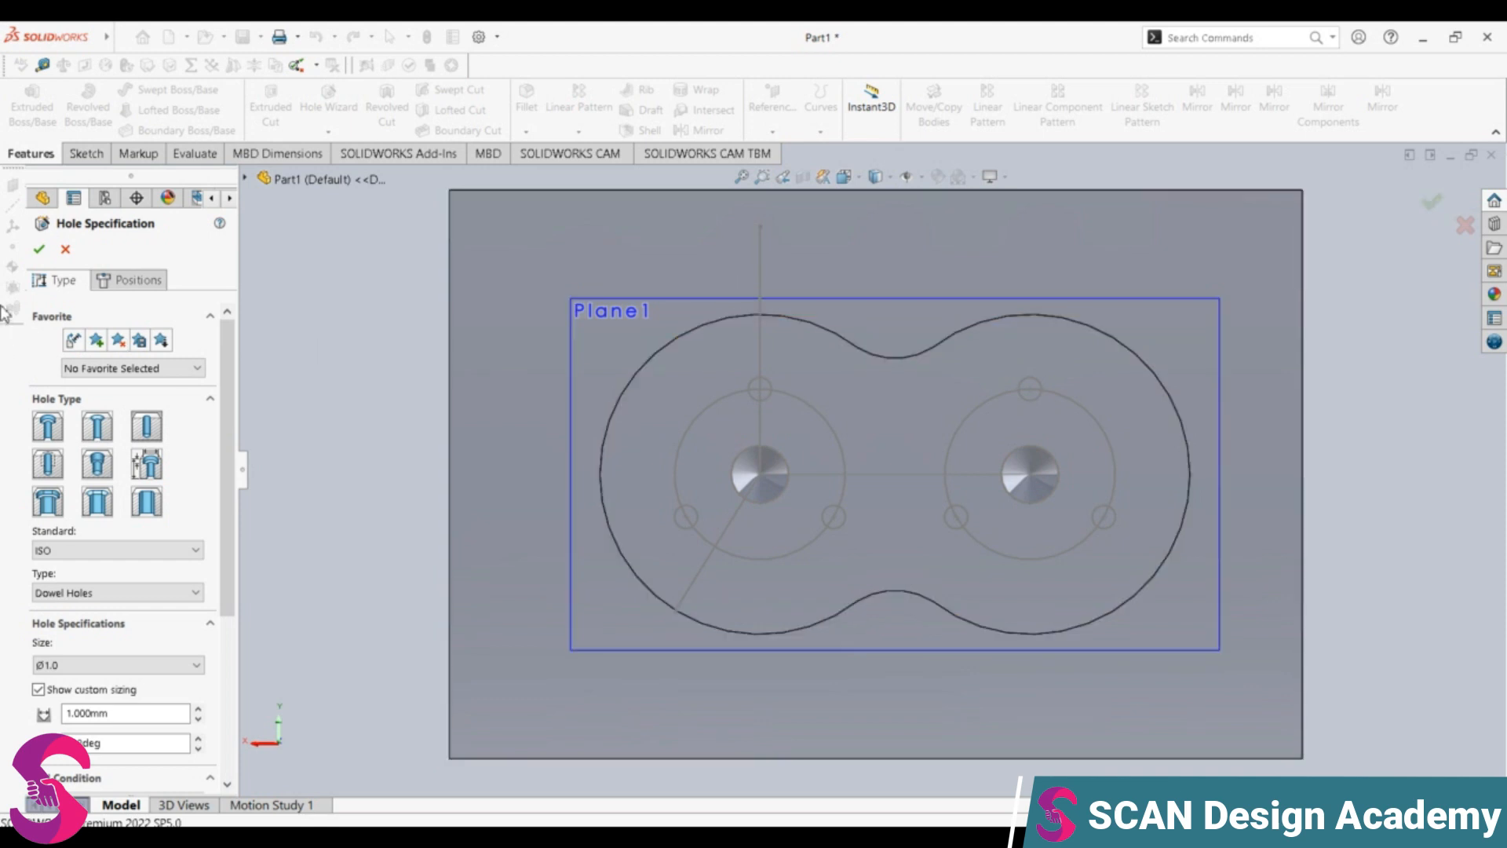
pyautogui.click(66, 249)
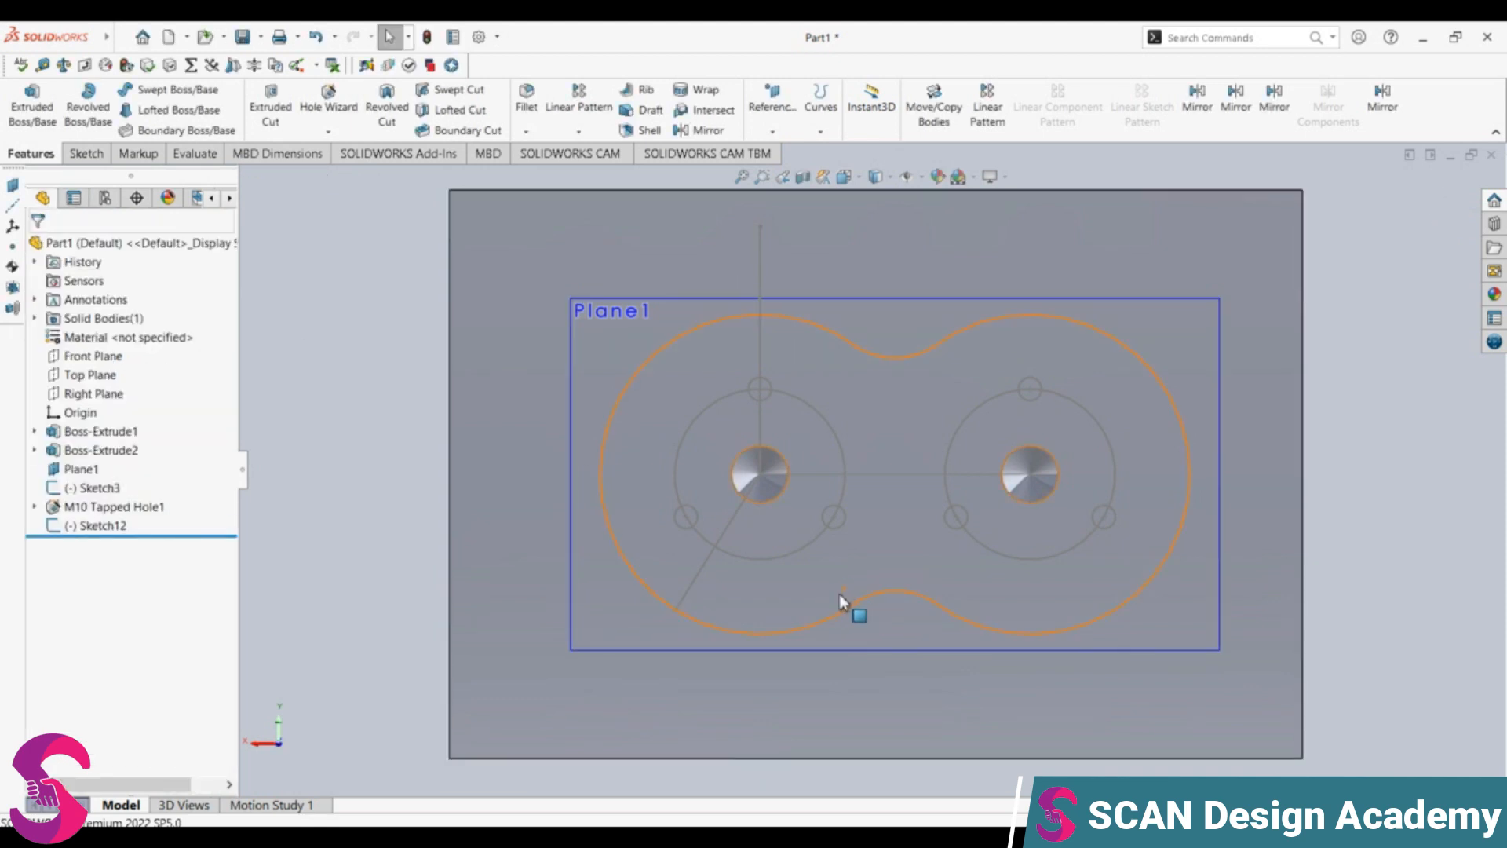
pyautogui.hotkey('ctrl', '7')
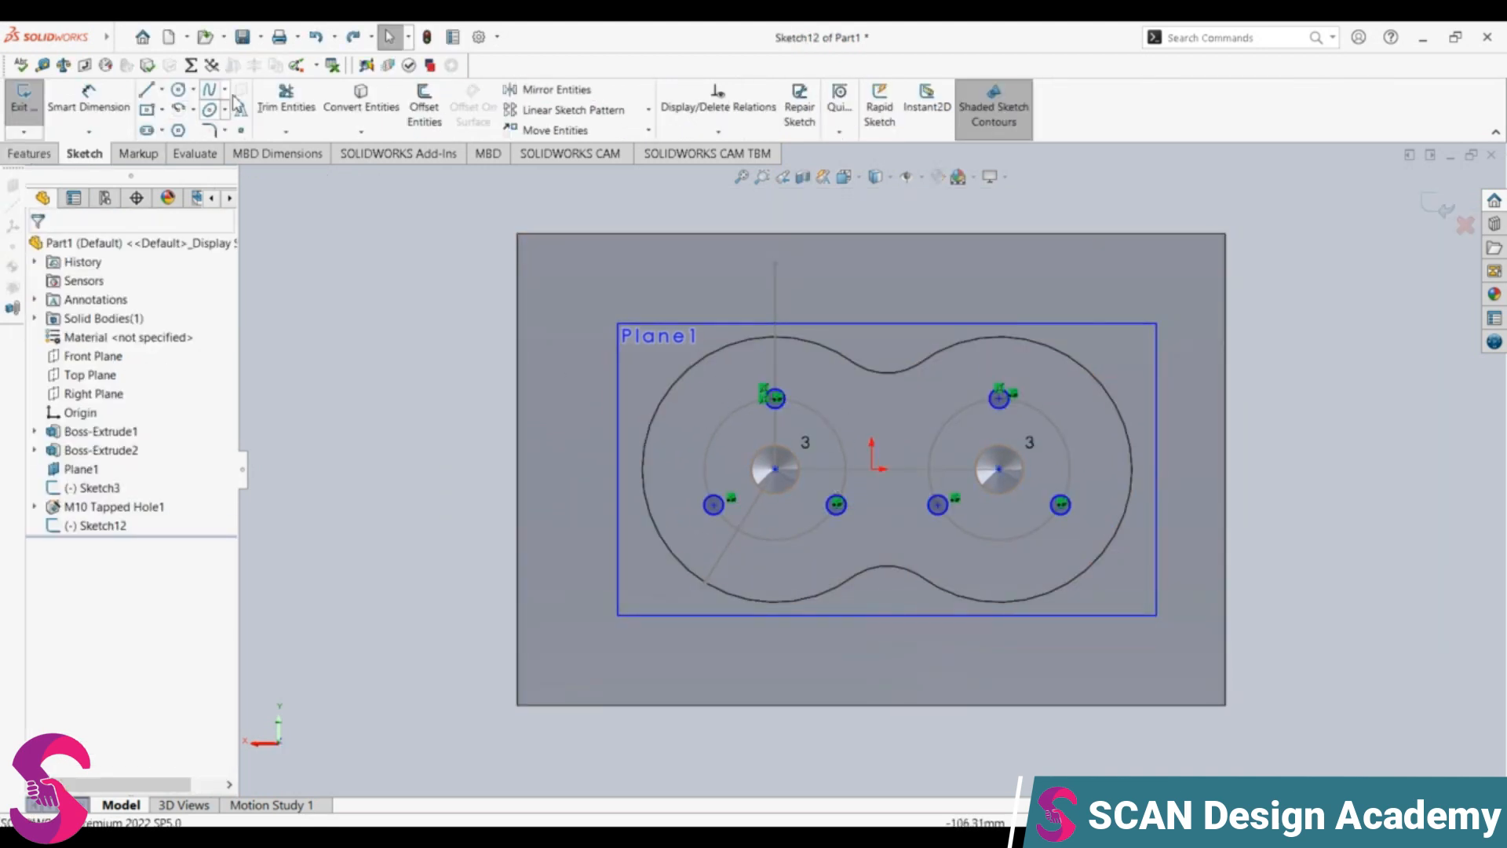
# Step: Extrude-cut the six small circles around the tapped holes as a blind cut 6 mm deep
pyautogui.click(30, 153)
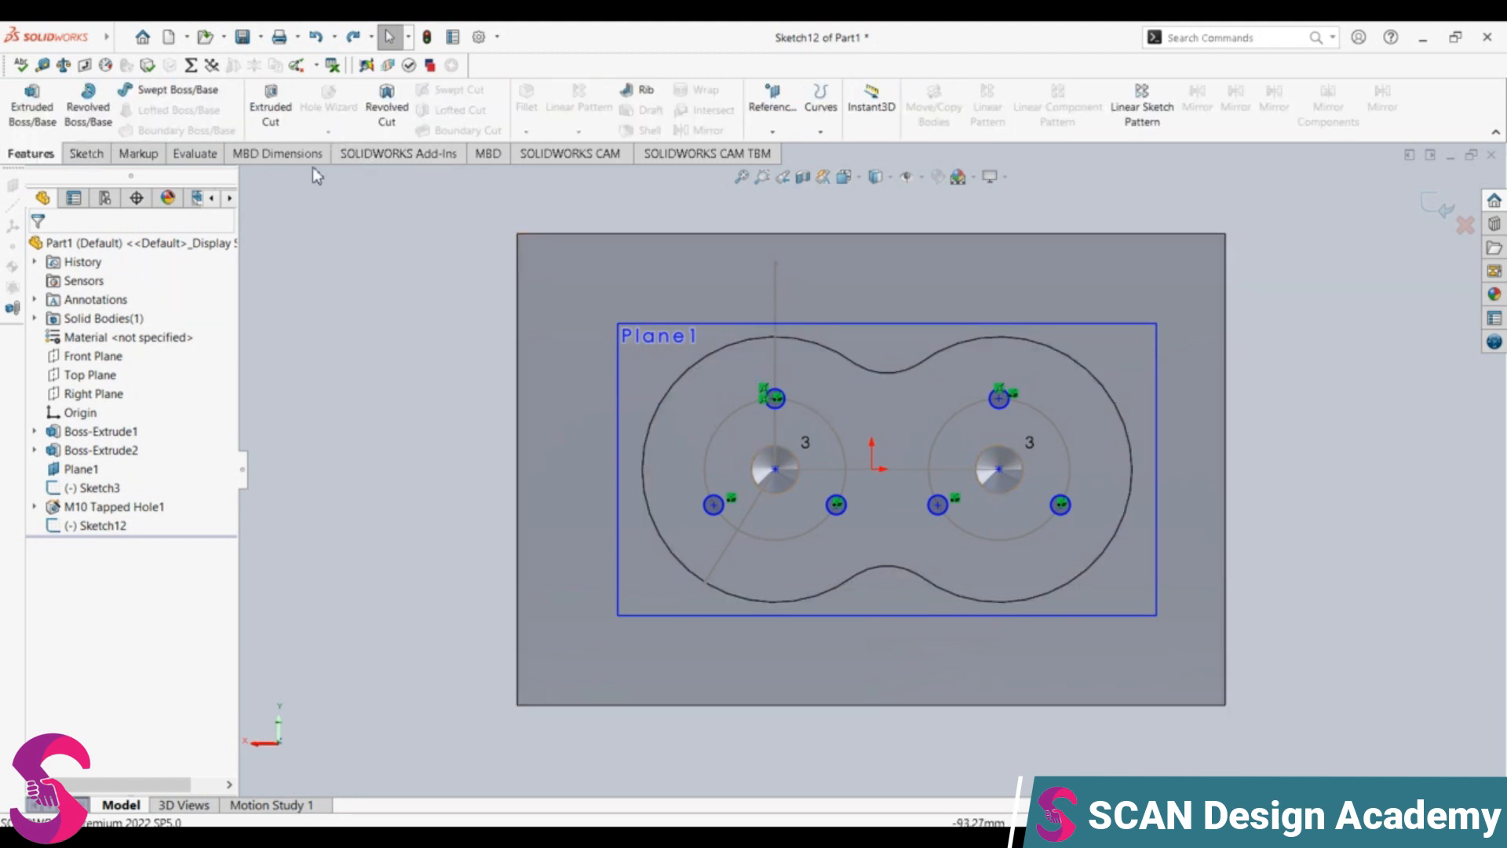
pyautogui.click(275, 118)
pyautogui.moveTo(661, 515); pyautogui.dragTo(555, 510, button='middle')
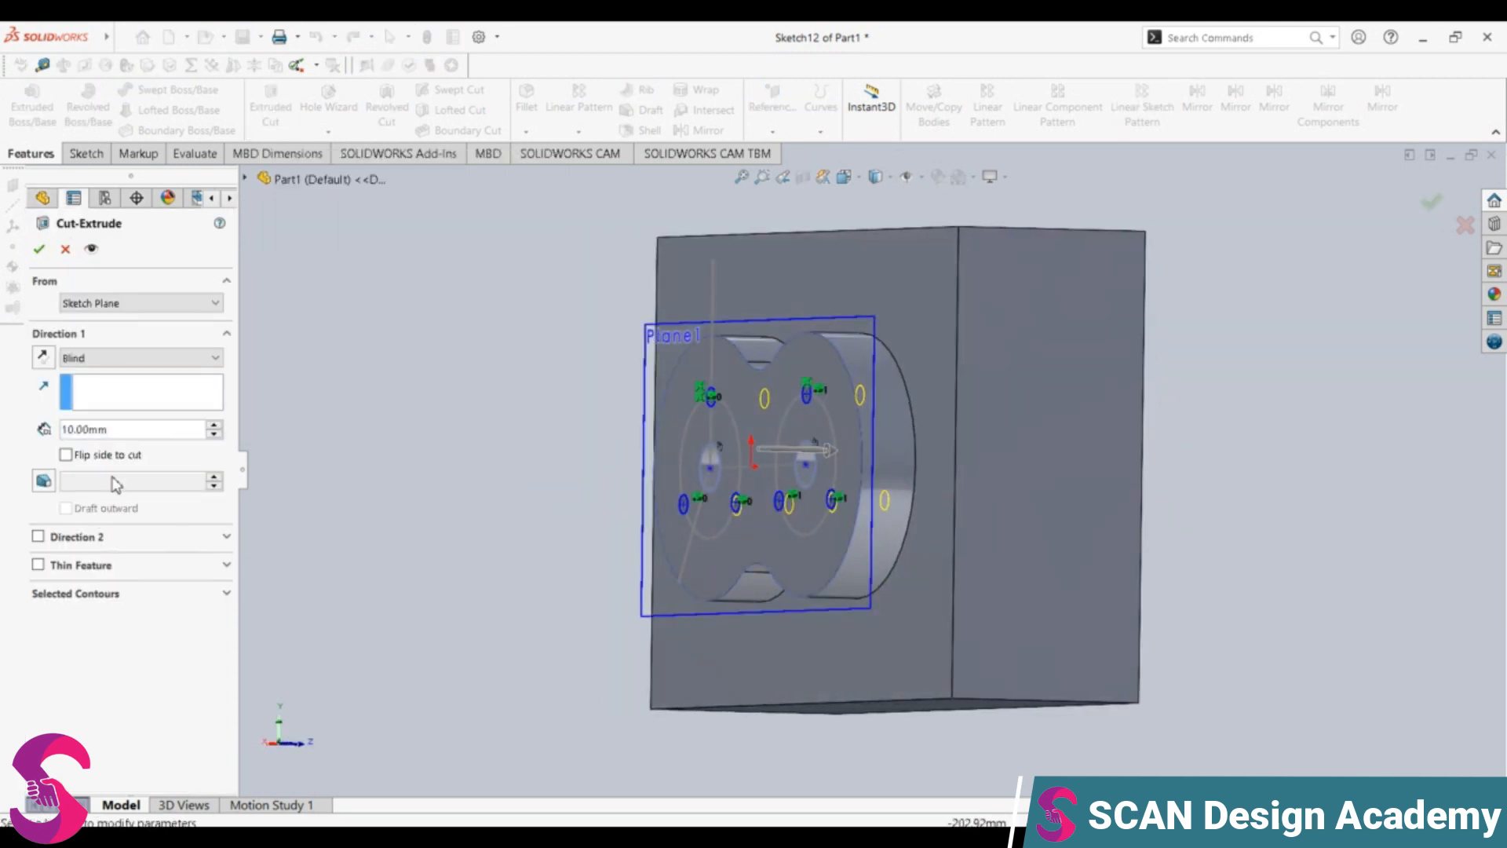
pyautogui.doubleClick(90, 429)
pyautogui.write('6')
pyautogui.press('Return')
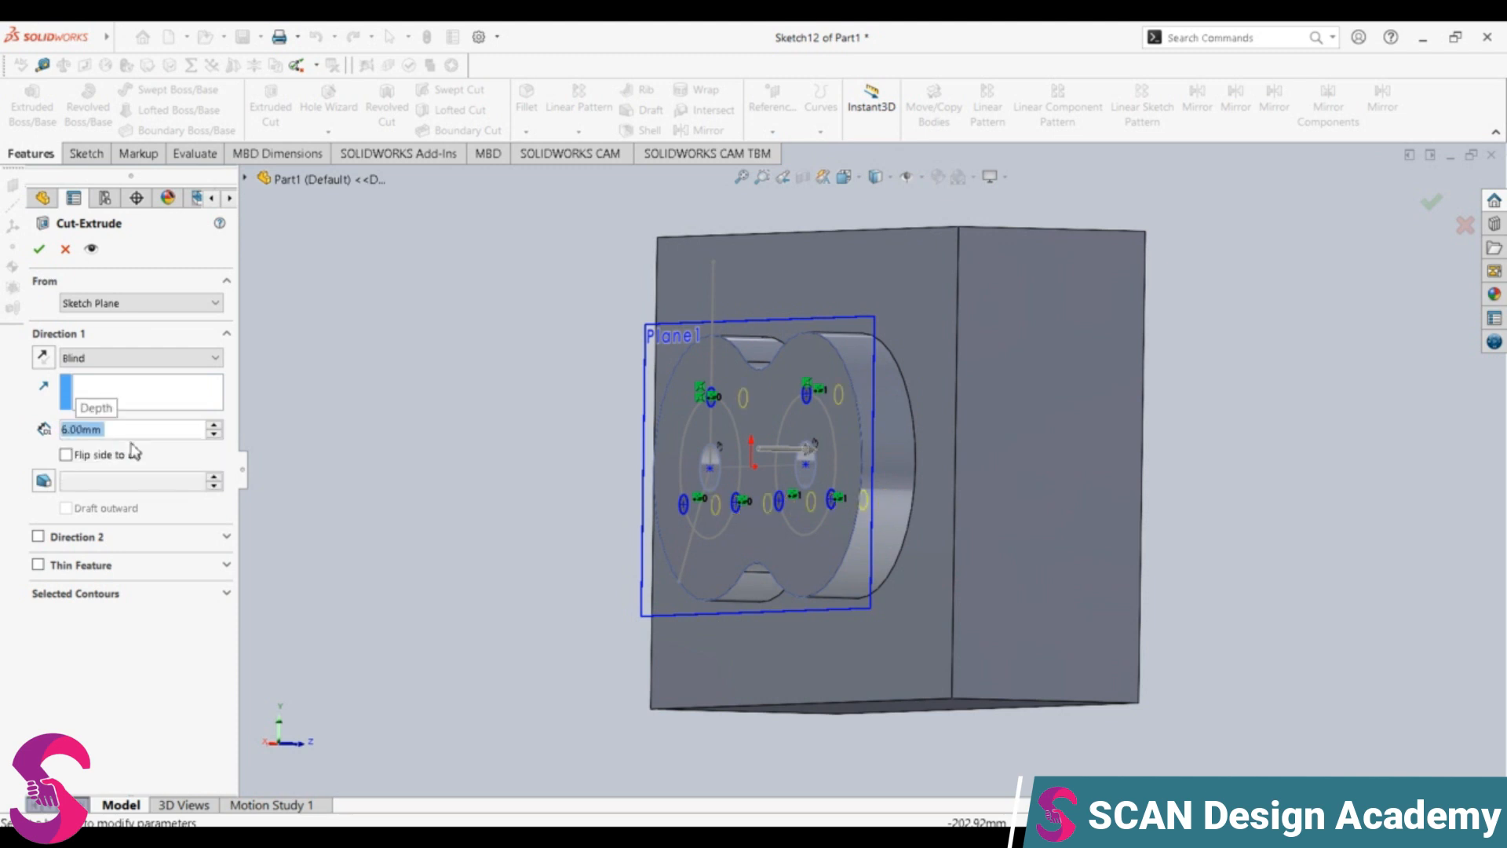
pyautogui.click(39, 252)
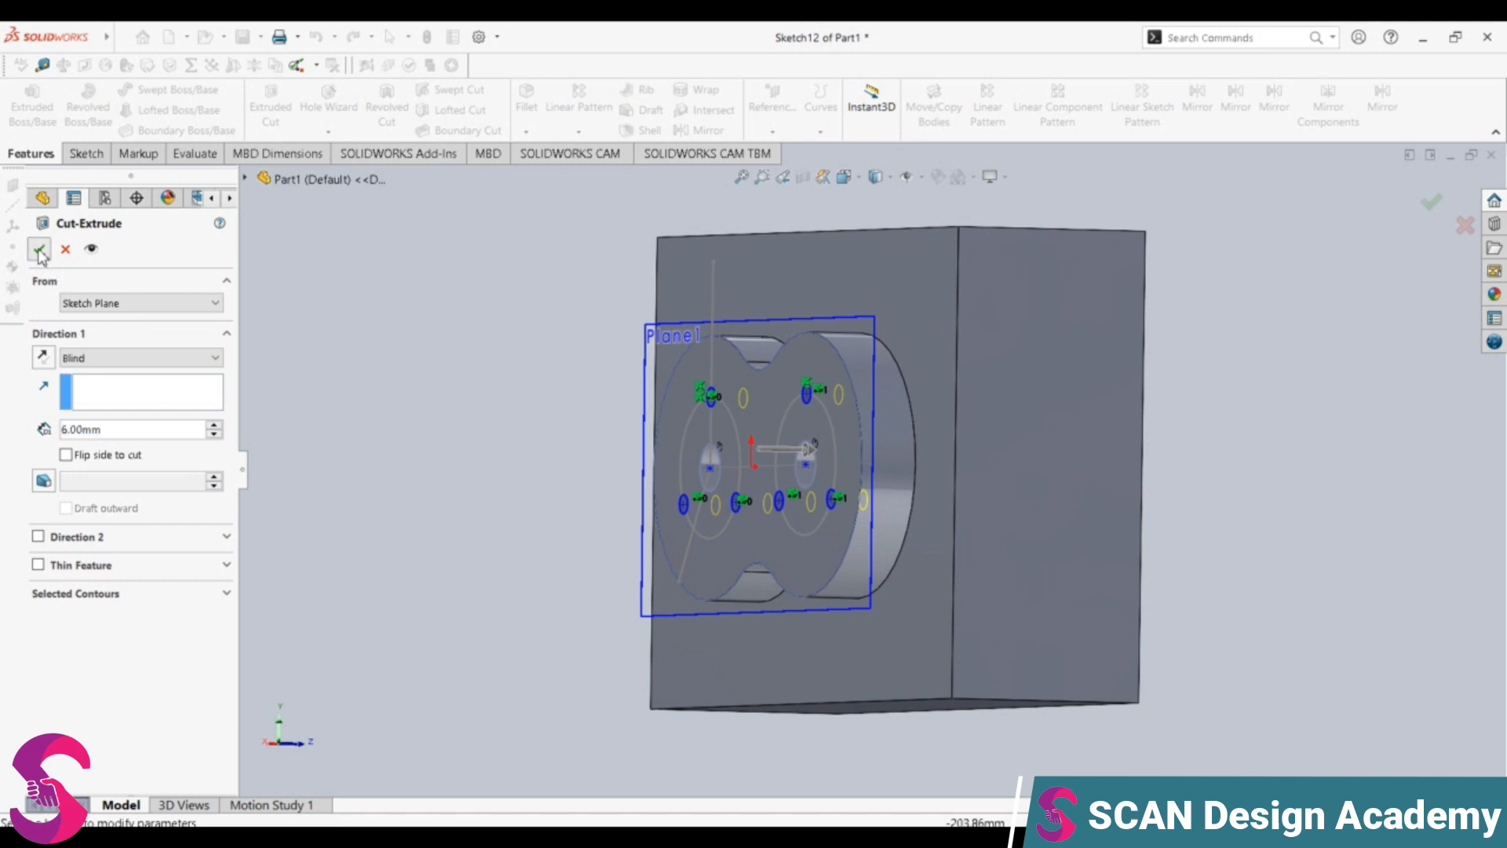
pyautogui.moveTo(877, 485); pyautogui.dragTo(931, 524, button='middle')
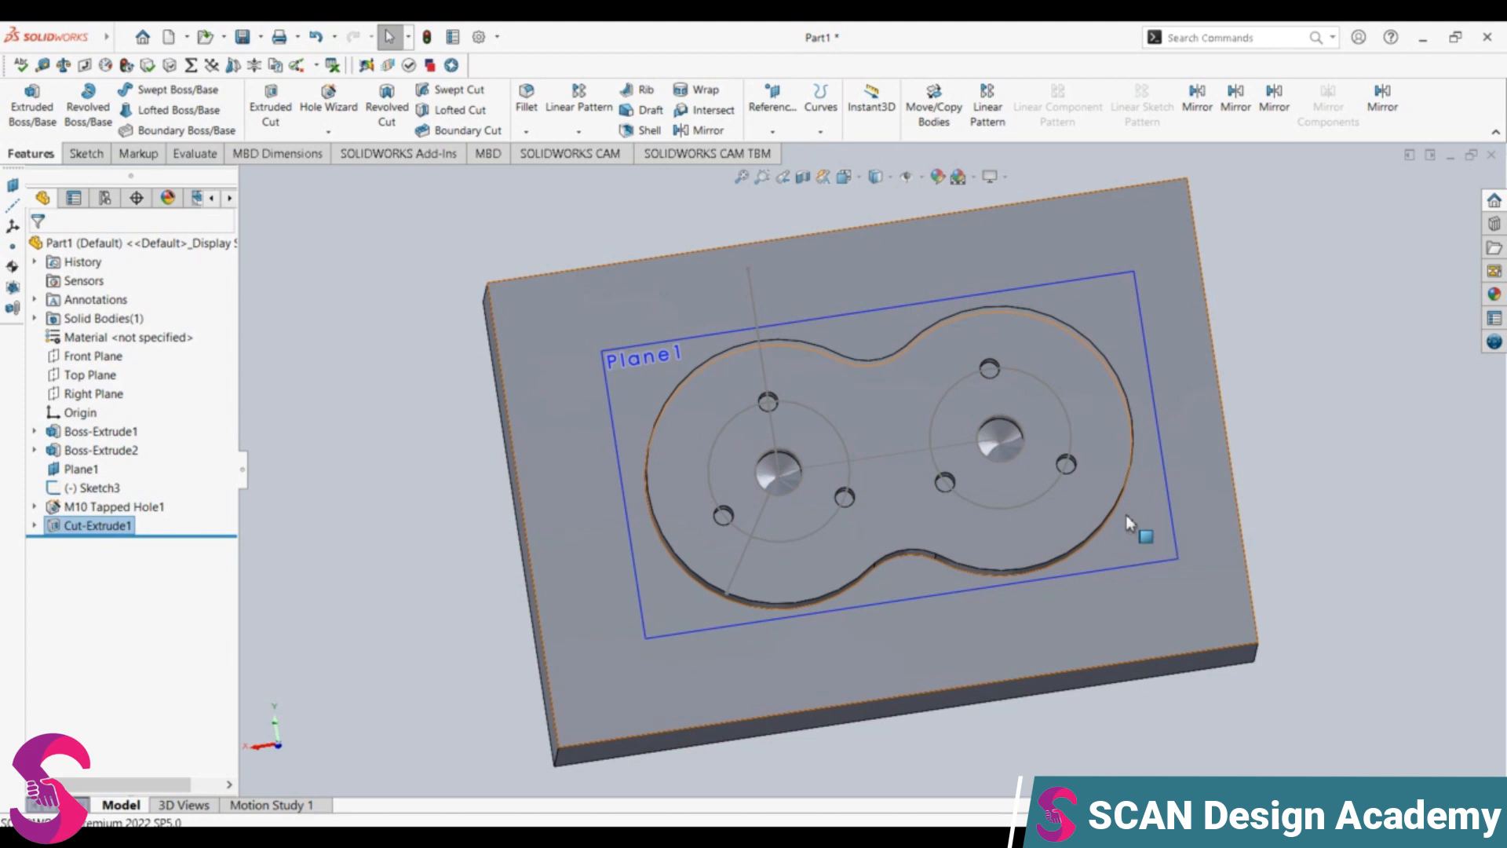
pyautogui.moveTo(927, 531); pyautogui.dragTo(939, 569, button='middle')
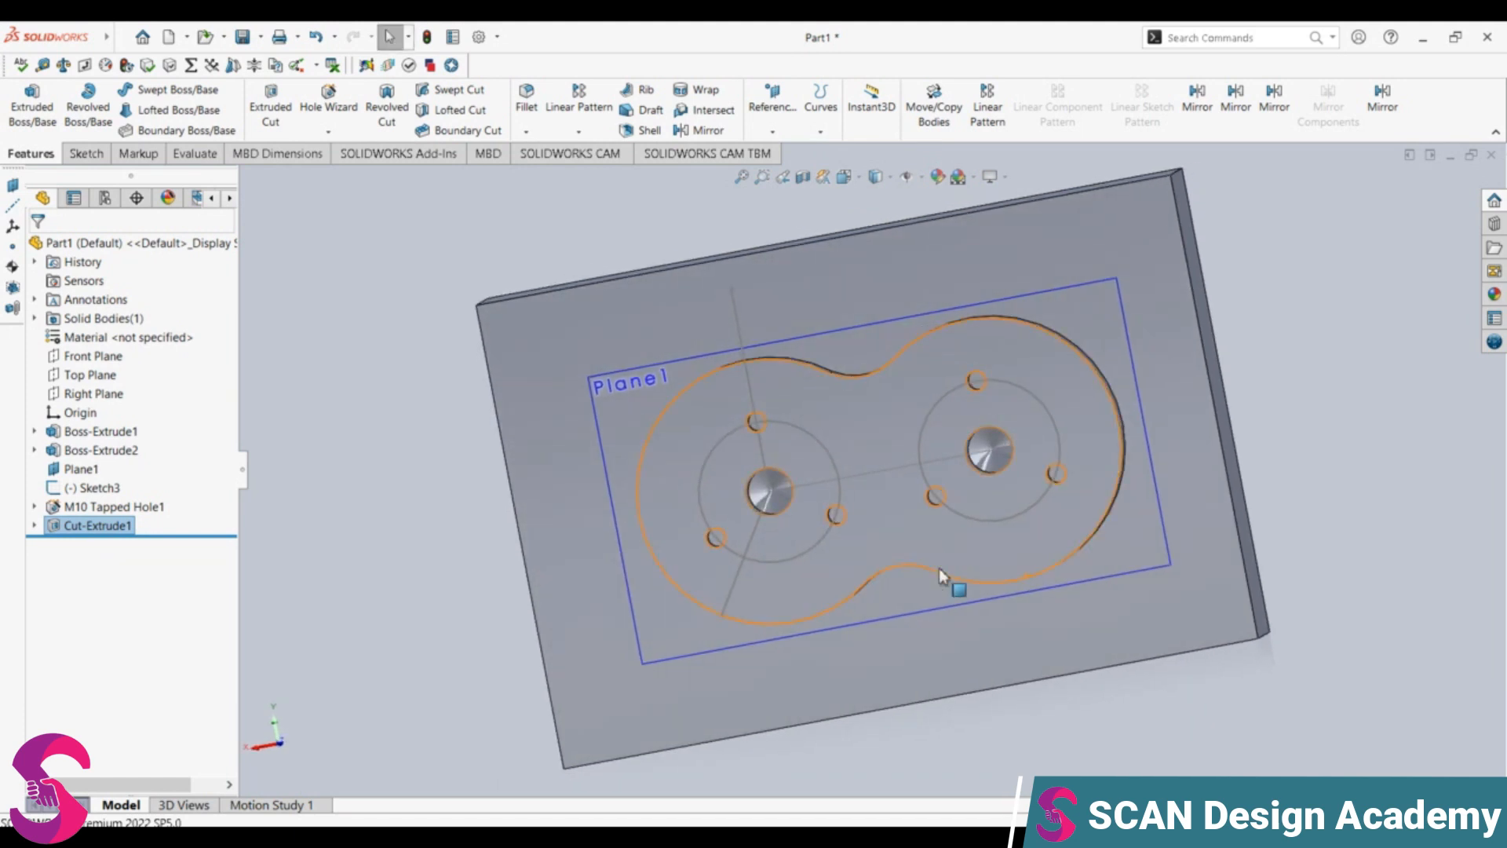
pyautogui.rightClick(87, 470)
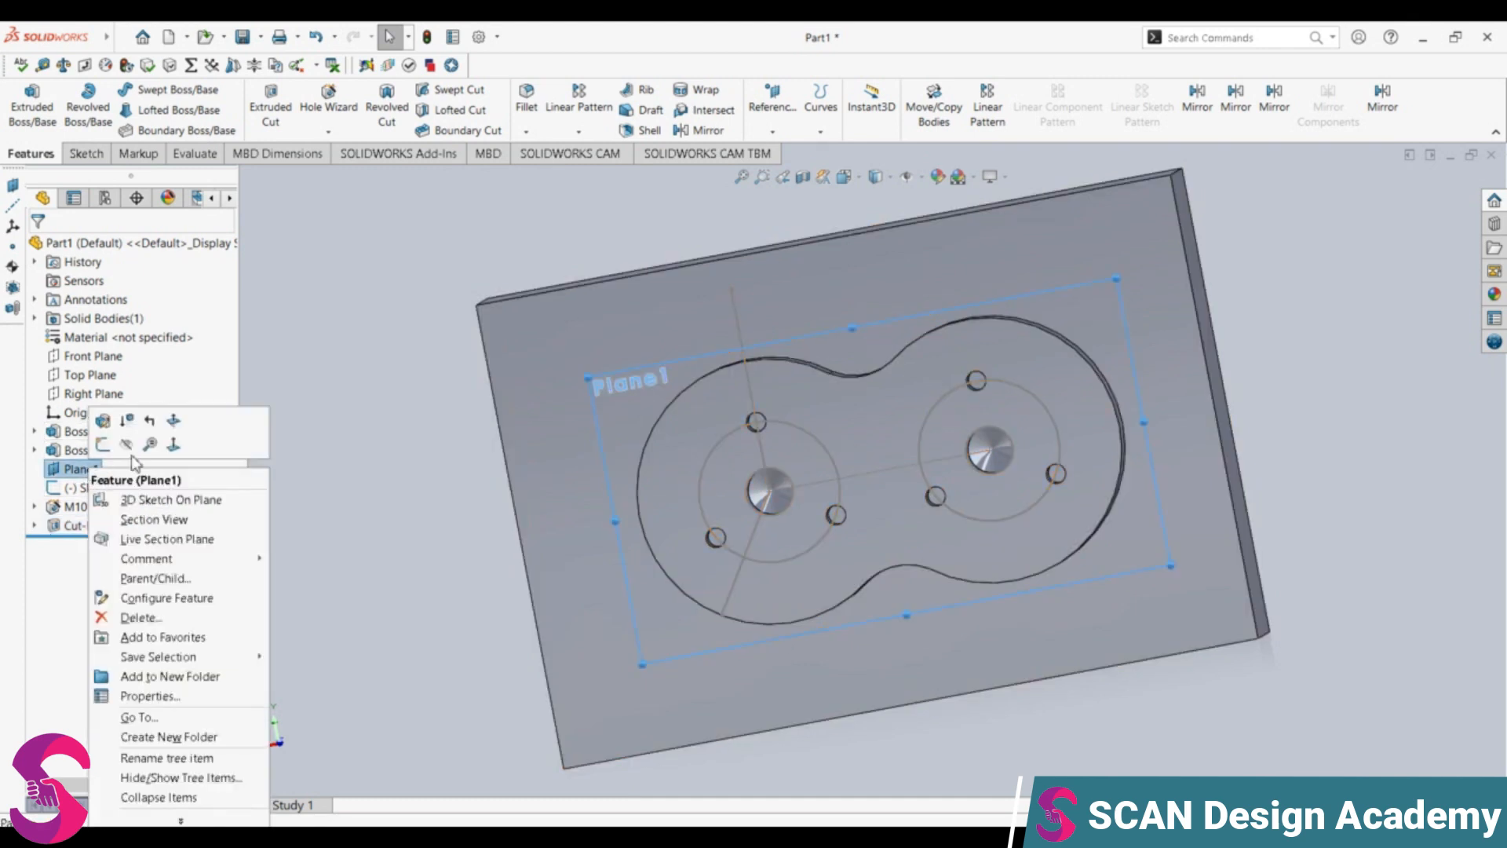
pyautogui.click(173, 445)
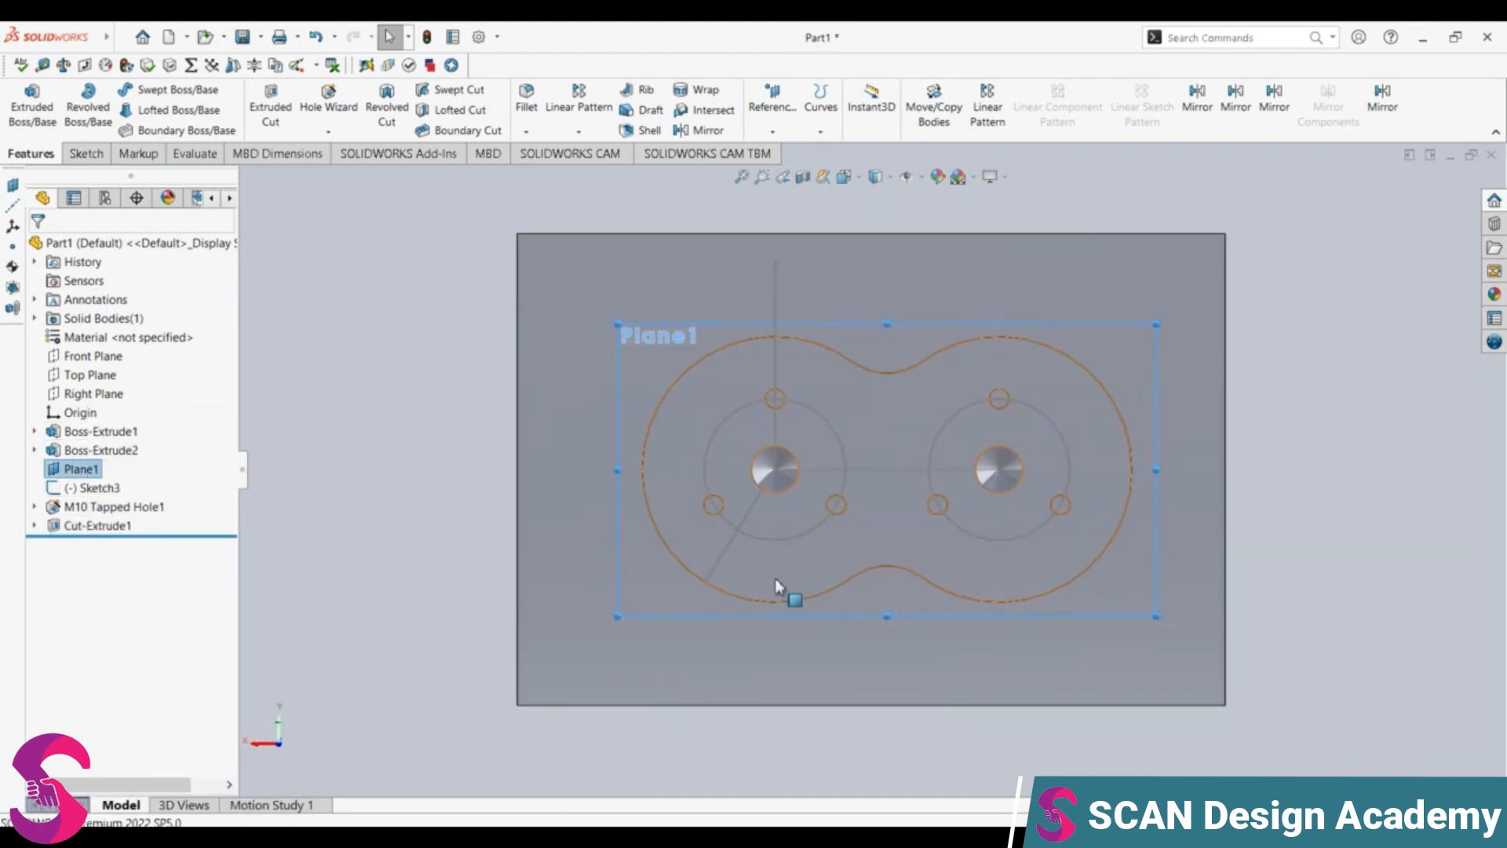
pyautogui.moveTo(809, 569)
pyautogui.mouseDown(button='middle')
pyautogui.moveTo(821, 457)
pyautogui.moveTo(775, 525)
pyautogui.mouseUp(button='middle')
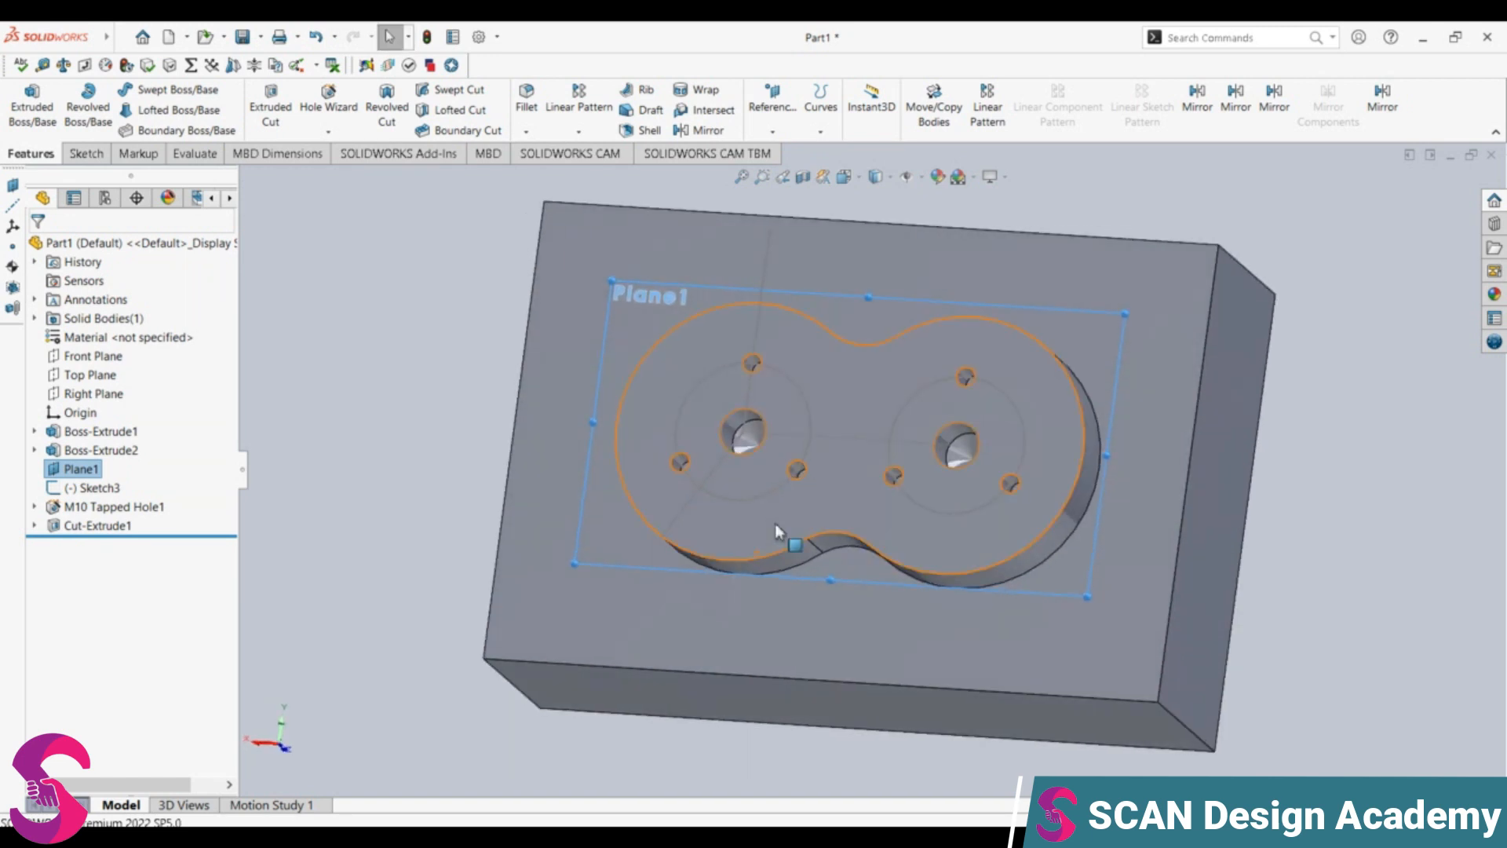
pyautogui.rightClick(95, 470)
pyautogui.click(167, 444)
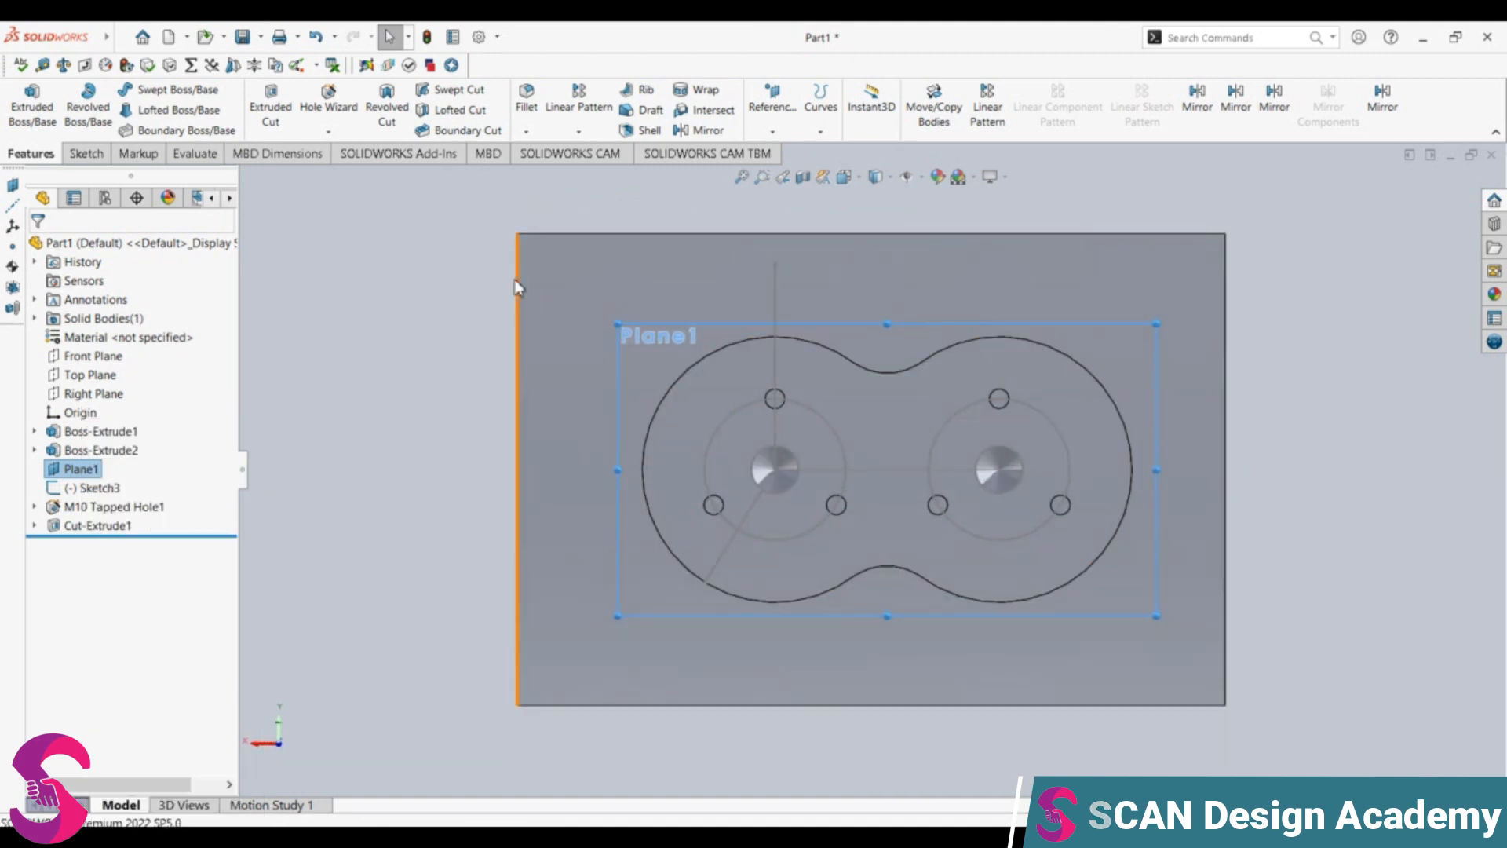
pyautogui.click(86, 153)
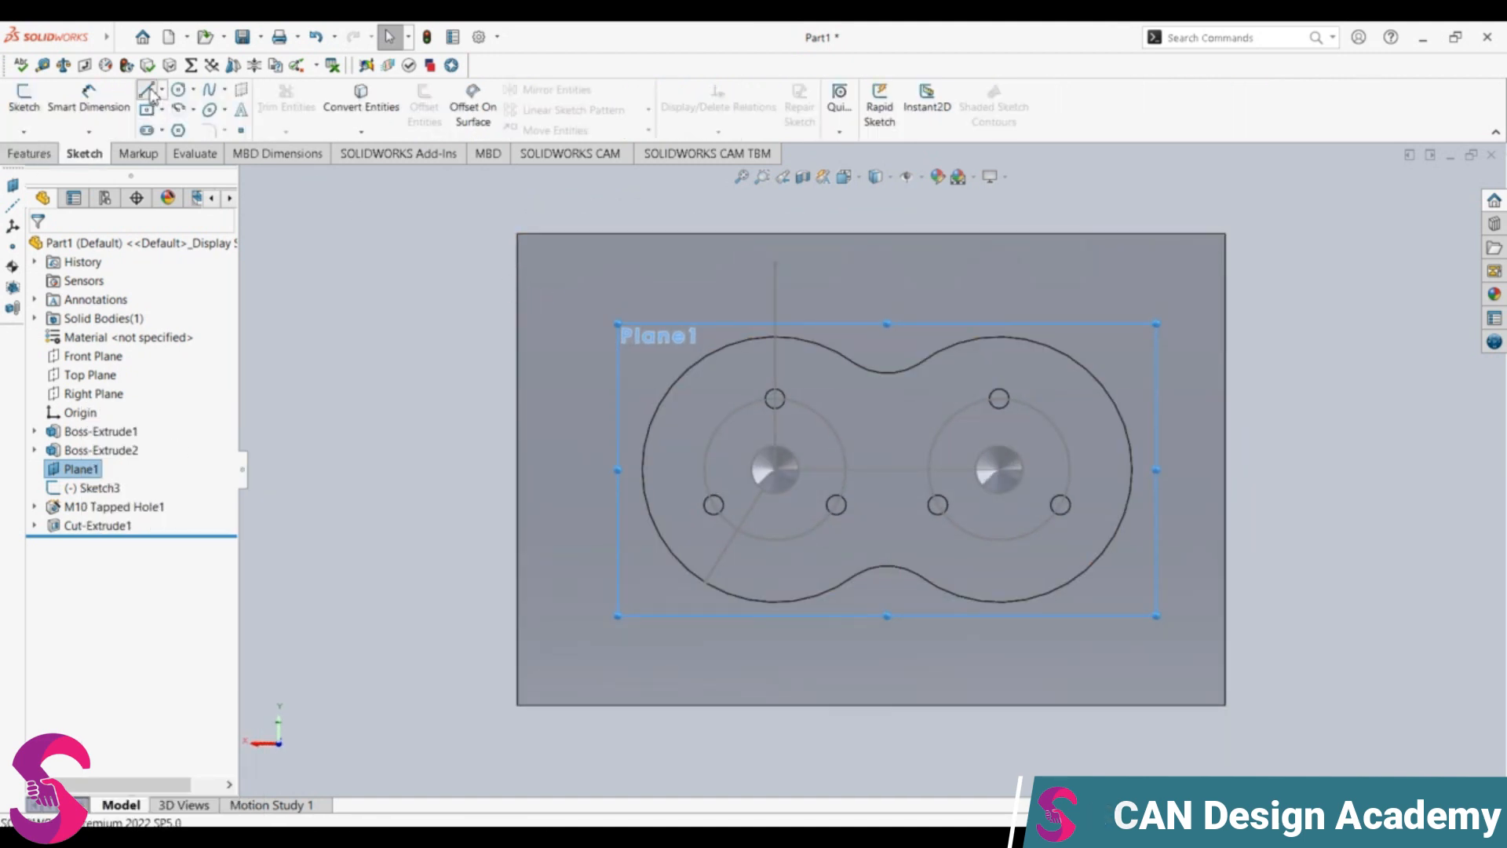
pyautogui.click(148, 91)
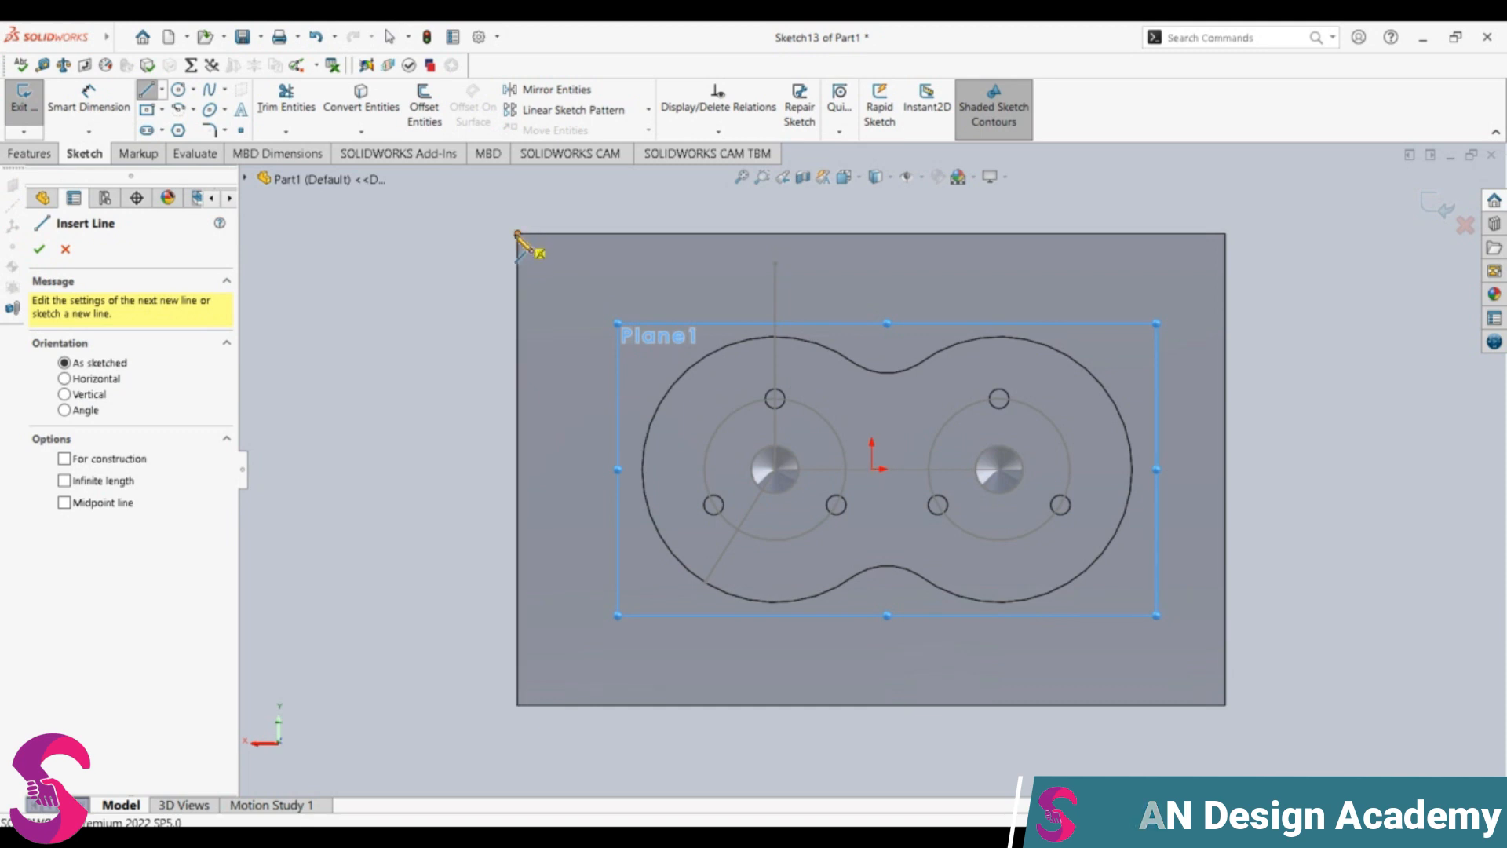
pyautogui.press('Escape')
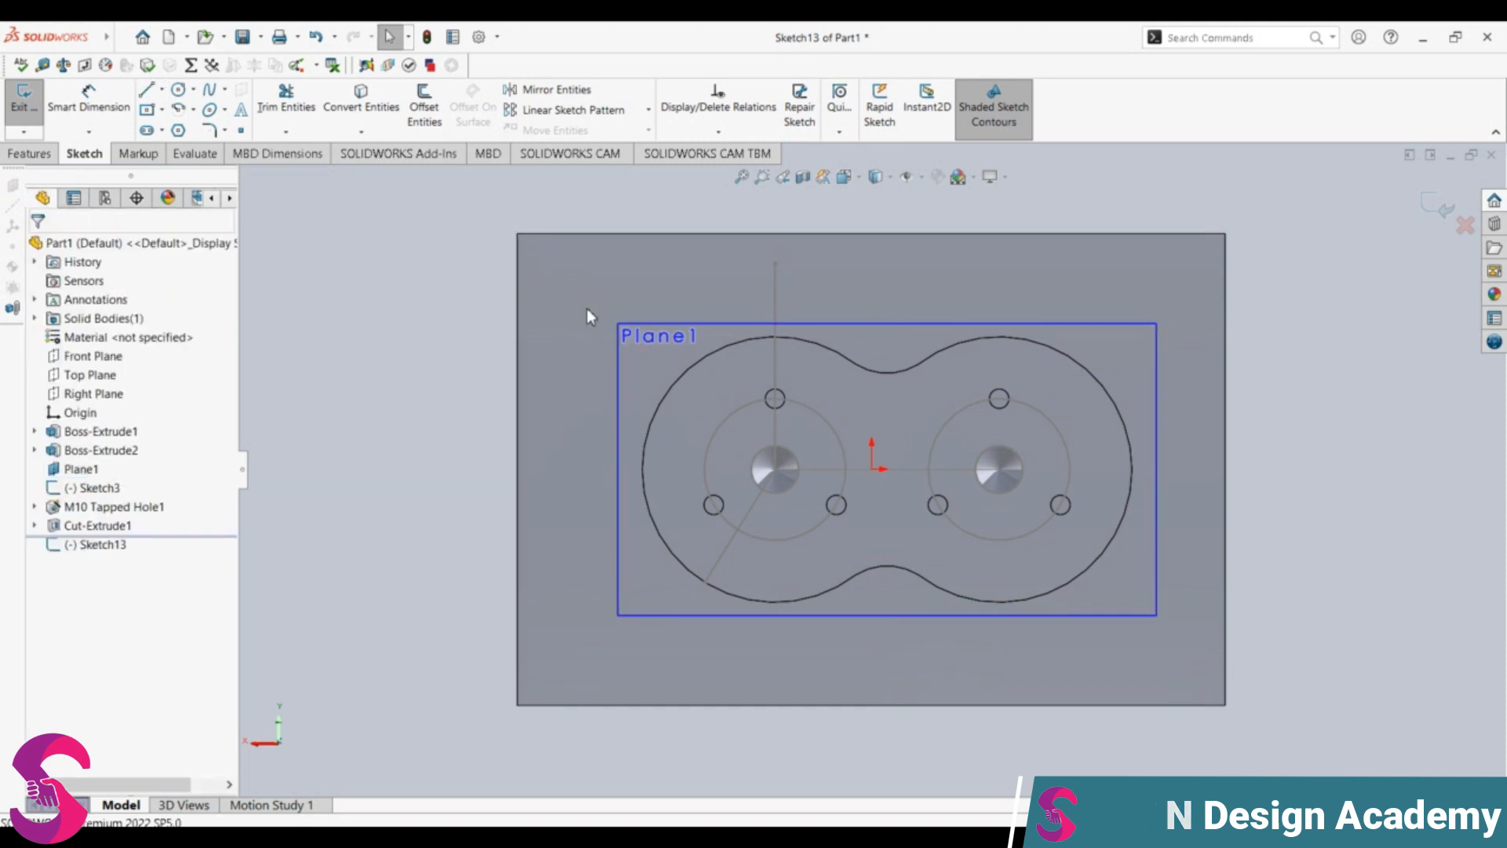
pyautogui.click(586, 308)
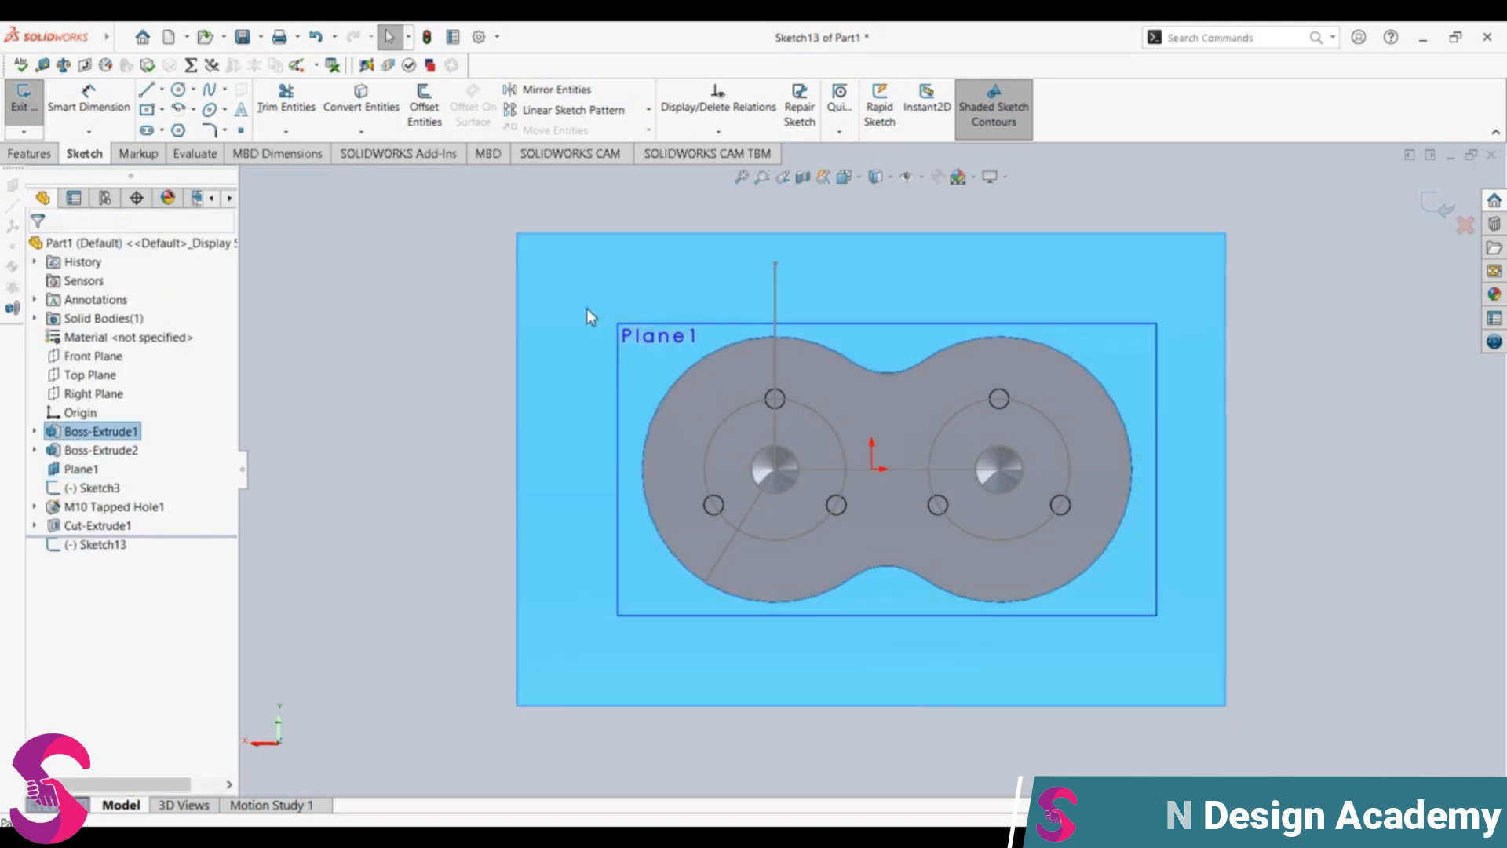
pyautogui.click(28, 153)
pyautogui.click(791, 110)
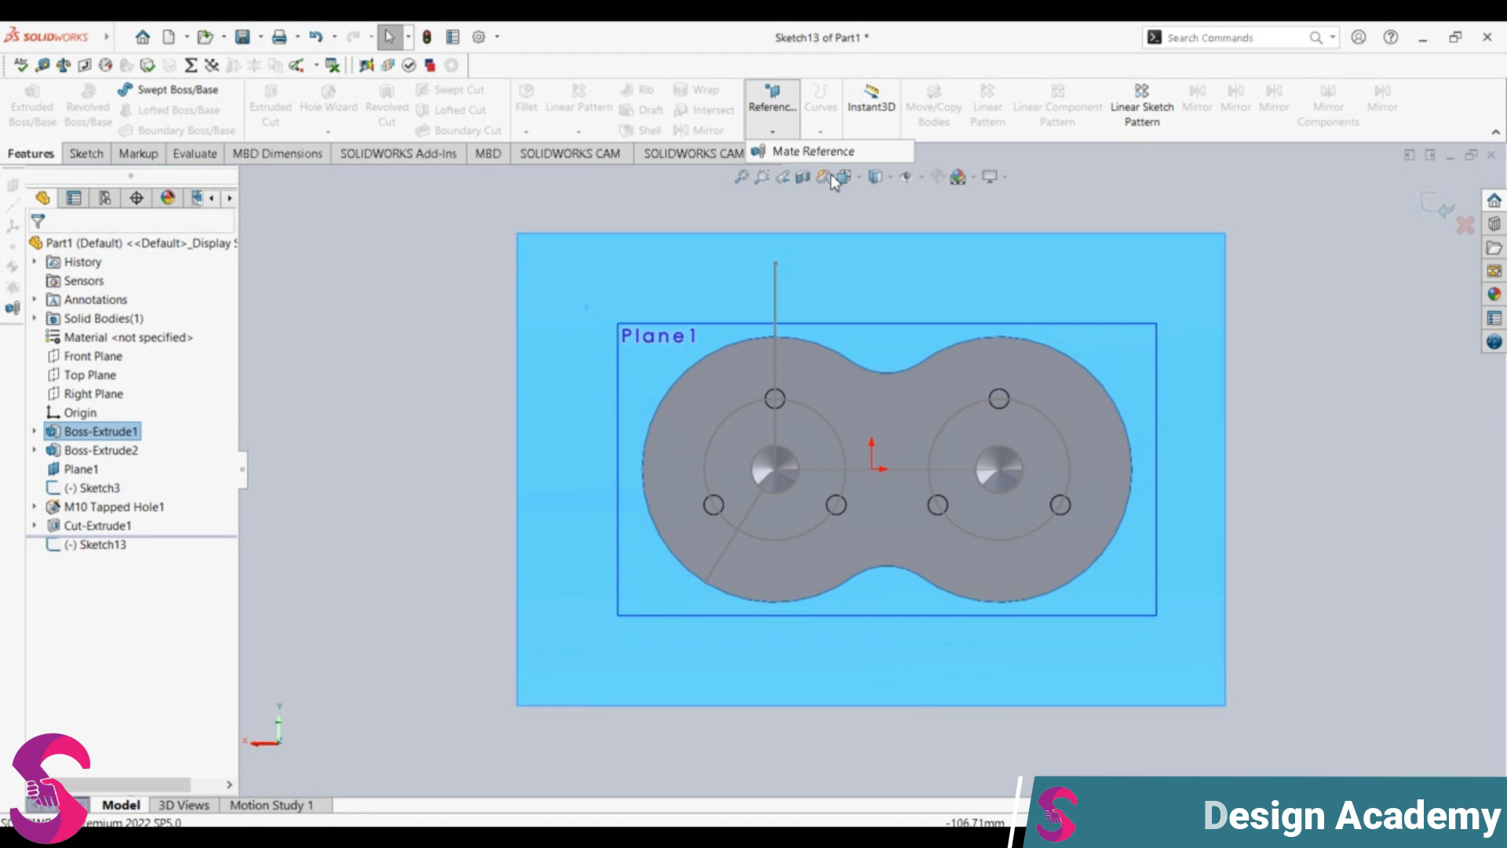
pyautogui.press('Escape')
pyautogui.press('Escape')
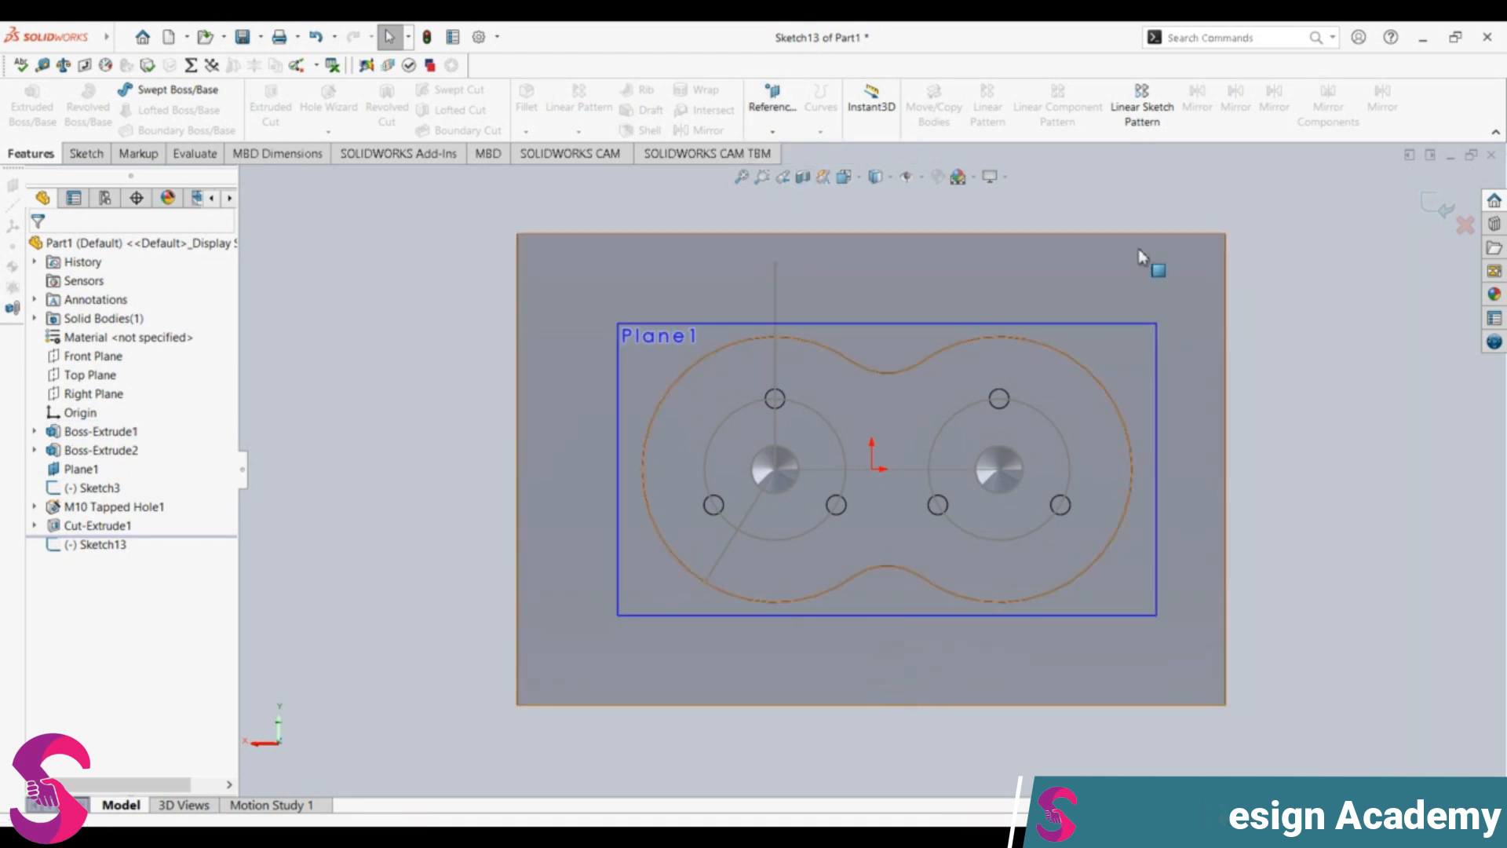
pyautogui.click(1438, 208)
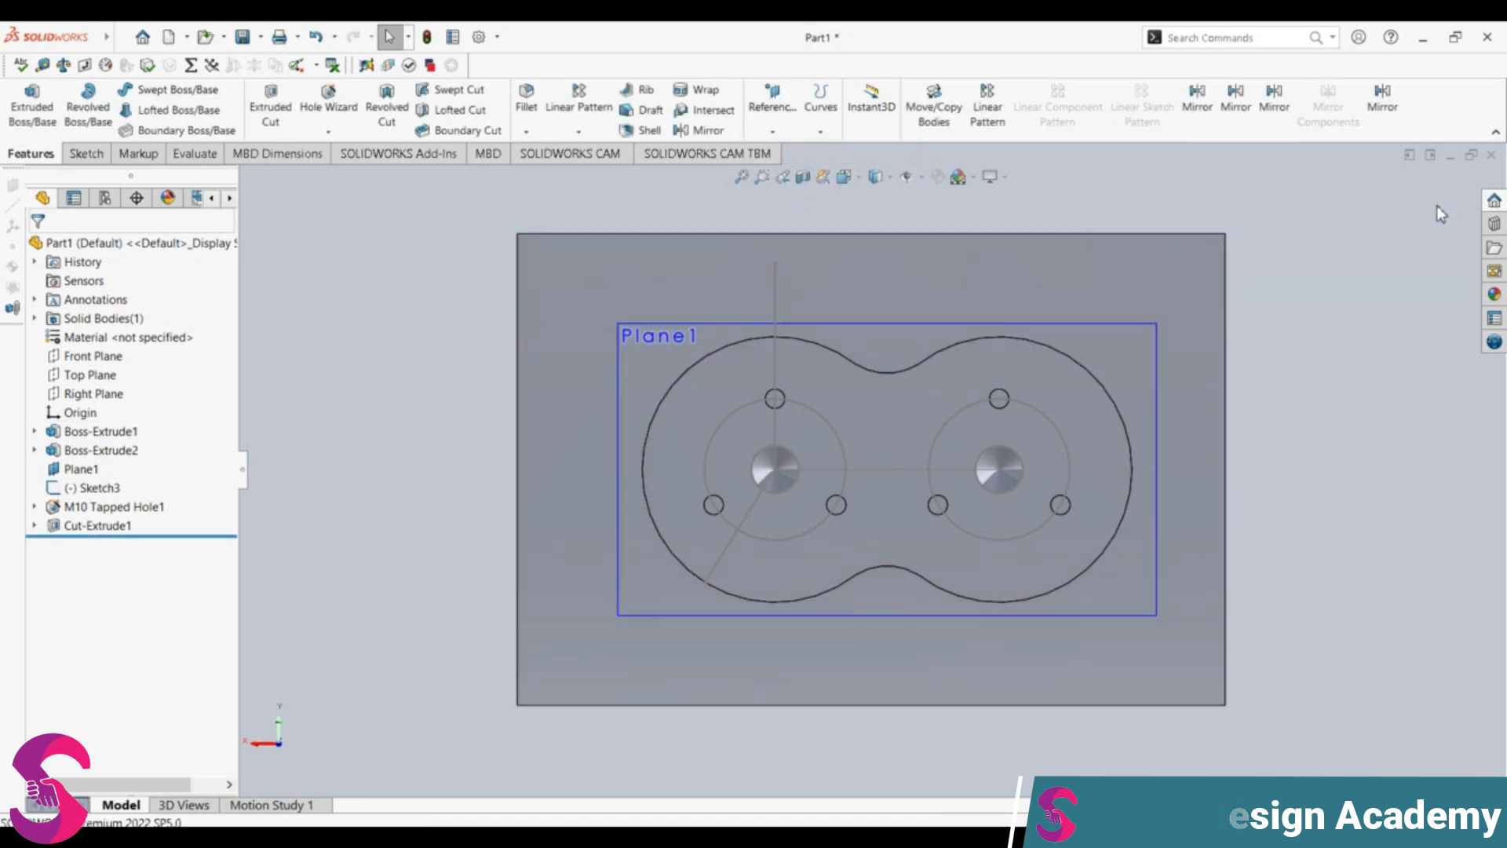
# Step: Create a reference plane at 0 mm offset from the block face surrounding the figure-eight boss
pyautogui.click(603, 295)
pyautogui.click(768, 109)
pyautogui.click(785, 149)
pyautogui.write('0')
pyautogui.press('Return')
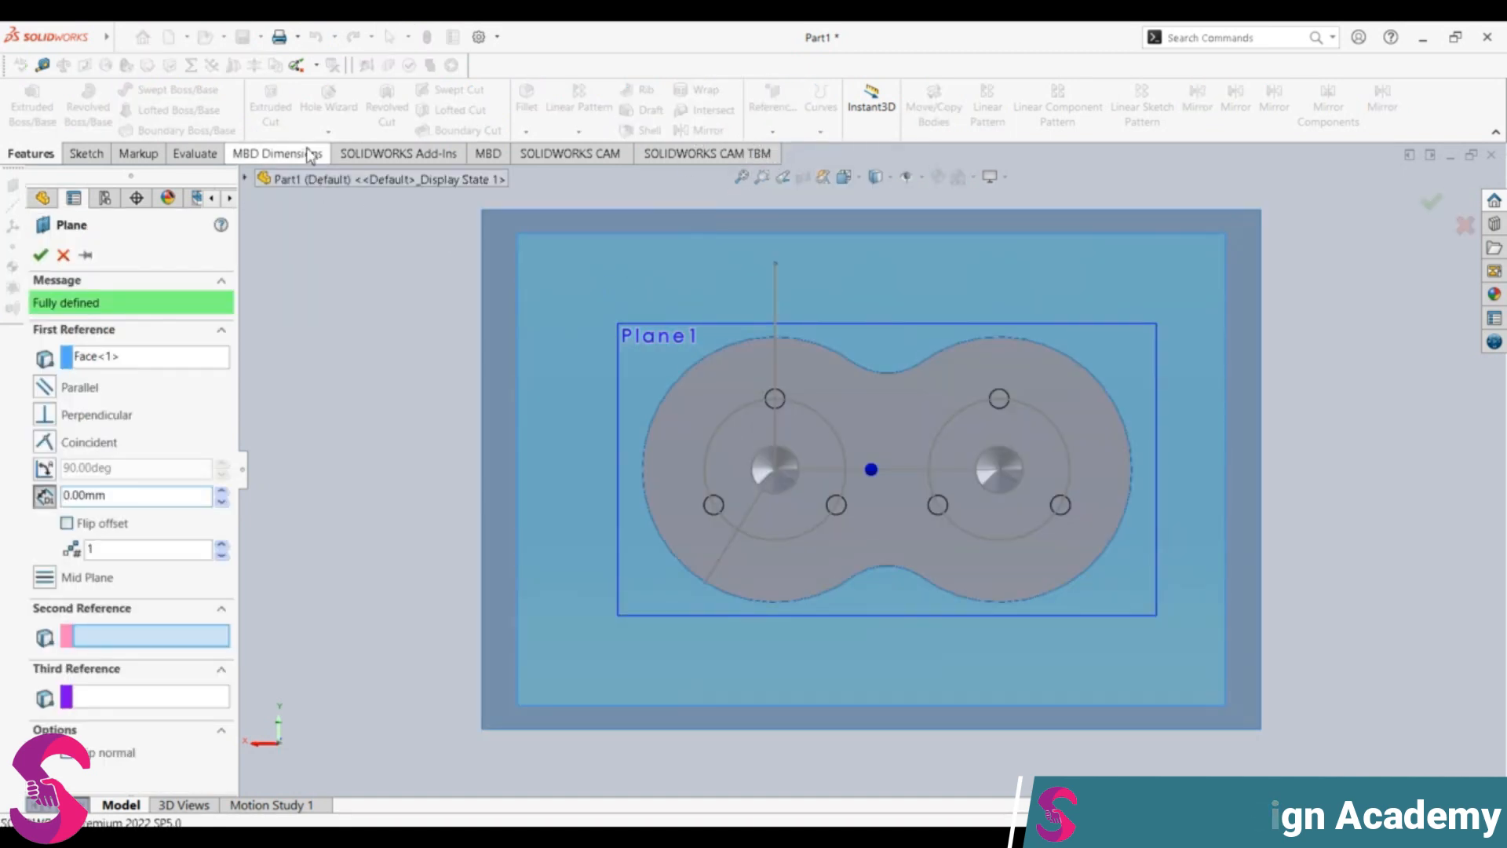
pyautogui.click(40, 255)
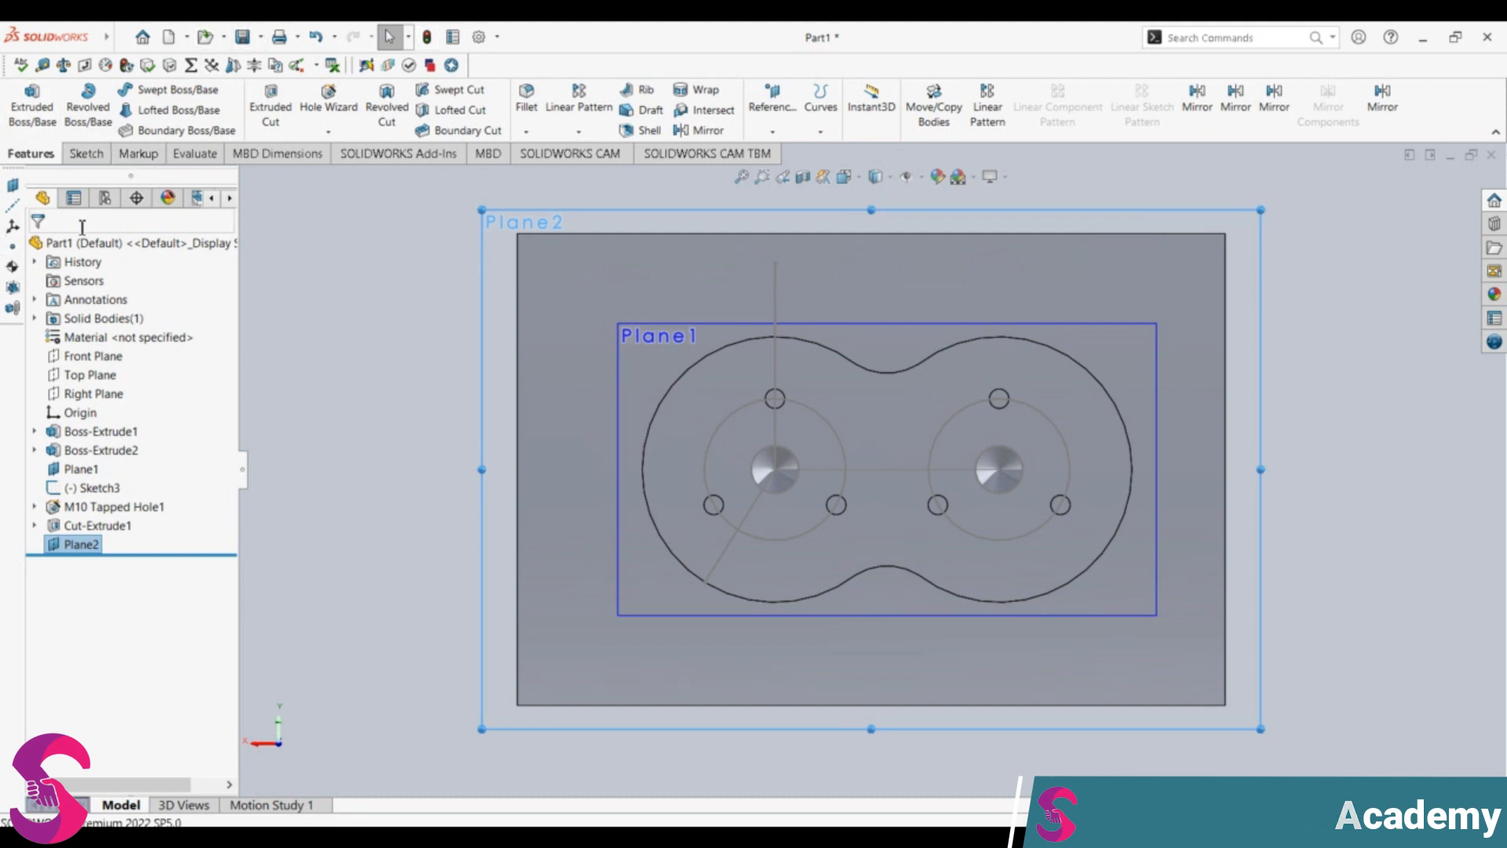
# Step: Sketch a 10 mm horizontal line on the new plane, running right along the block's top edge from its upper-left corner
pyautogui.click(88, 153)
pyautogui.click(146, 89)
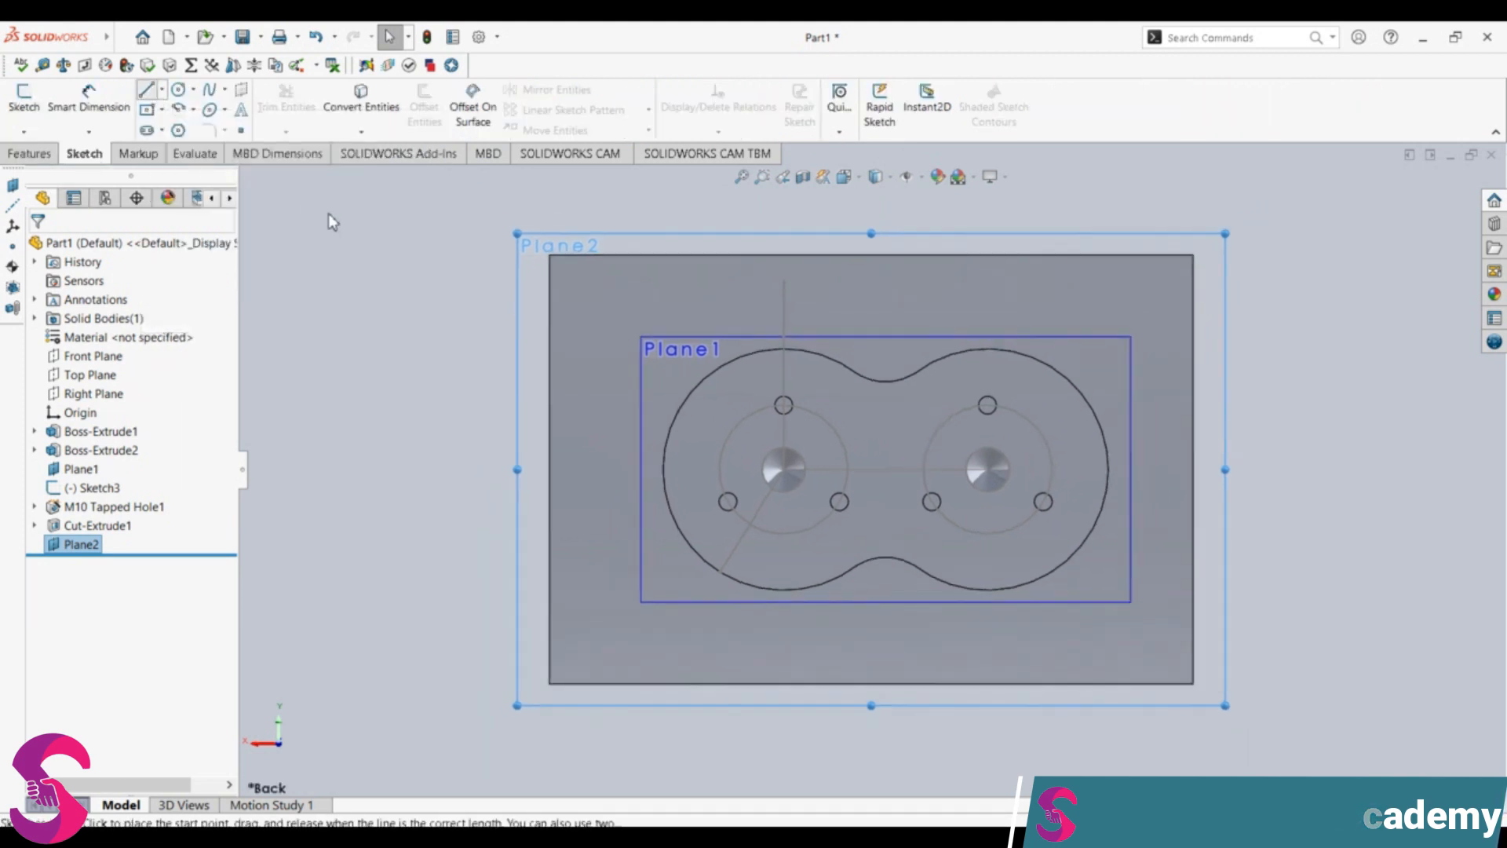
pyautogui.click(550, 255)
pyautogui.click(628, 255)
pyautogui.press('Escape')
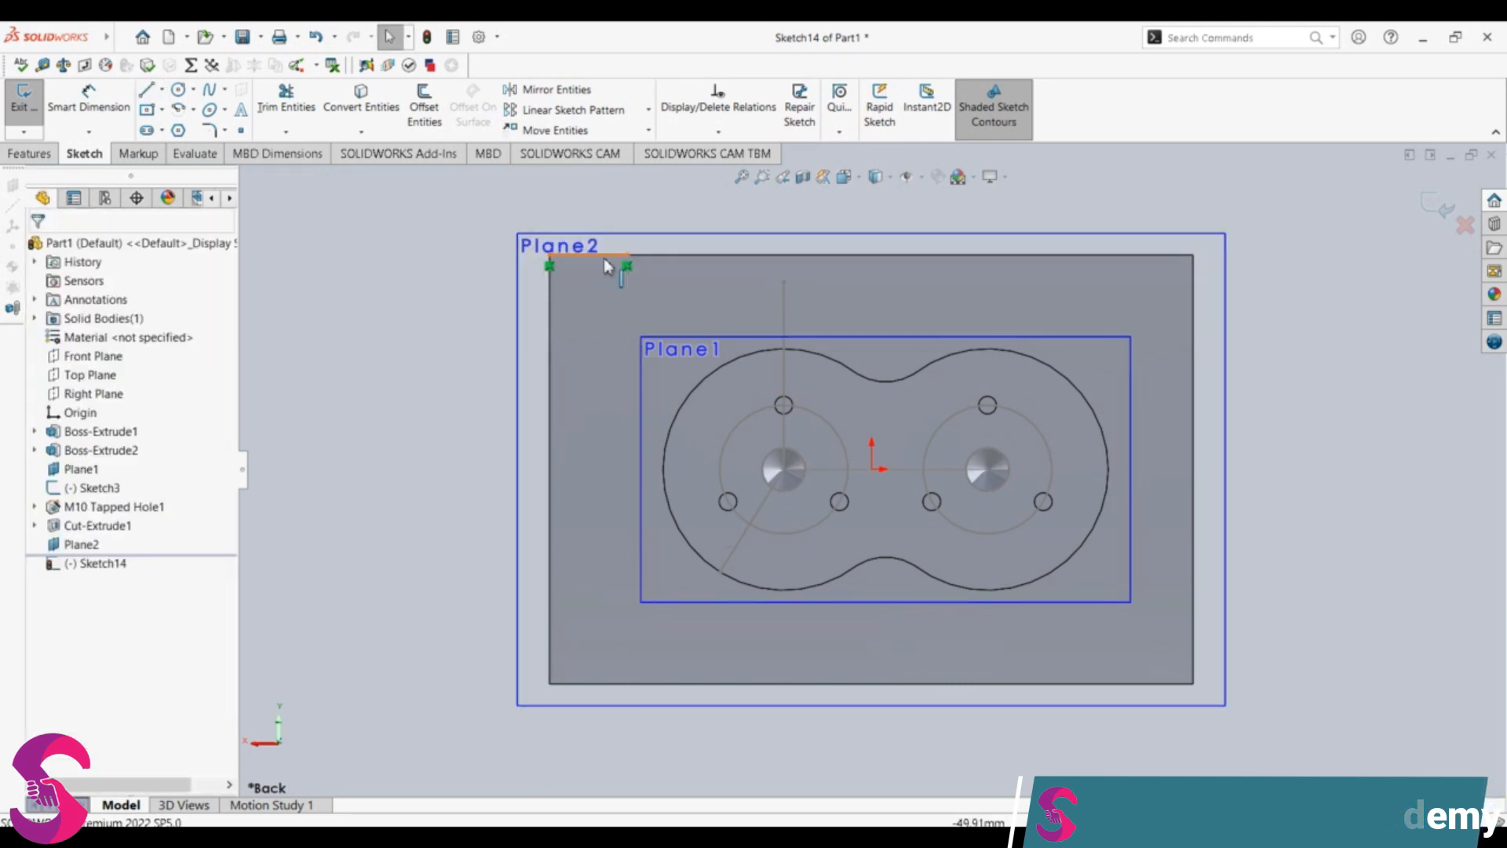
pyautogui.click(606, 258)
pyautogui.write('10')
pyautogui.press('Return')
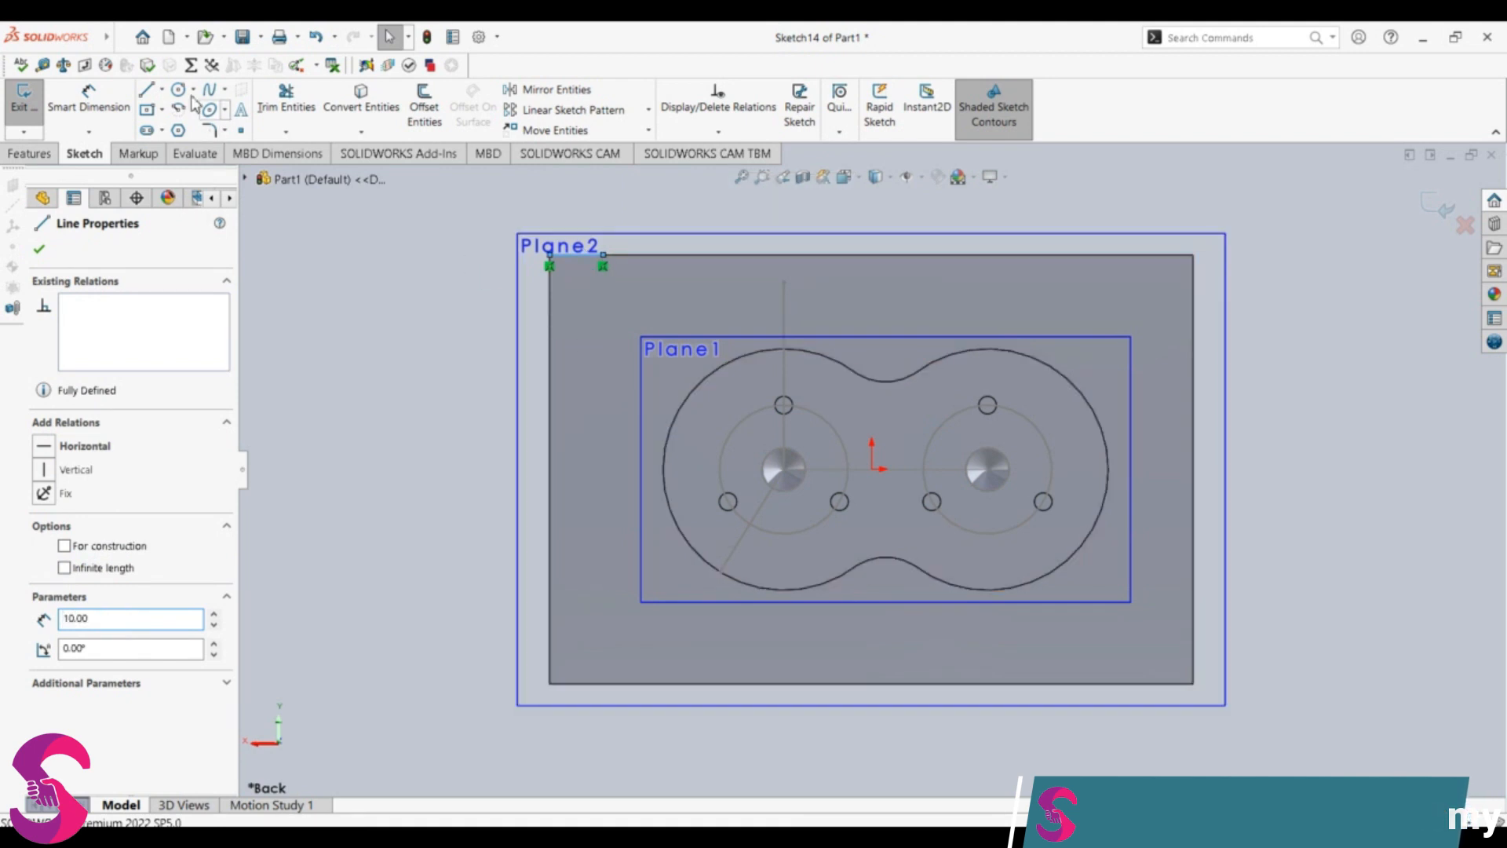
# Step: Sketch a 10 mm vertical line downward from the inner end of the short horizontal line at the block's upper-left corner
pyautogui.click(150, 90)
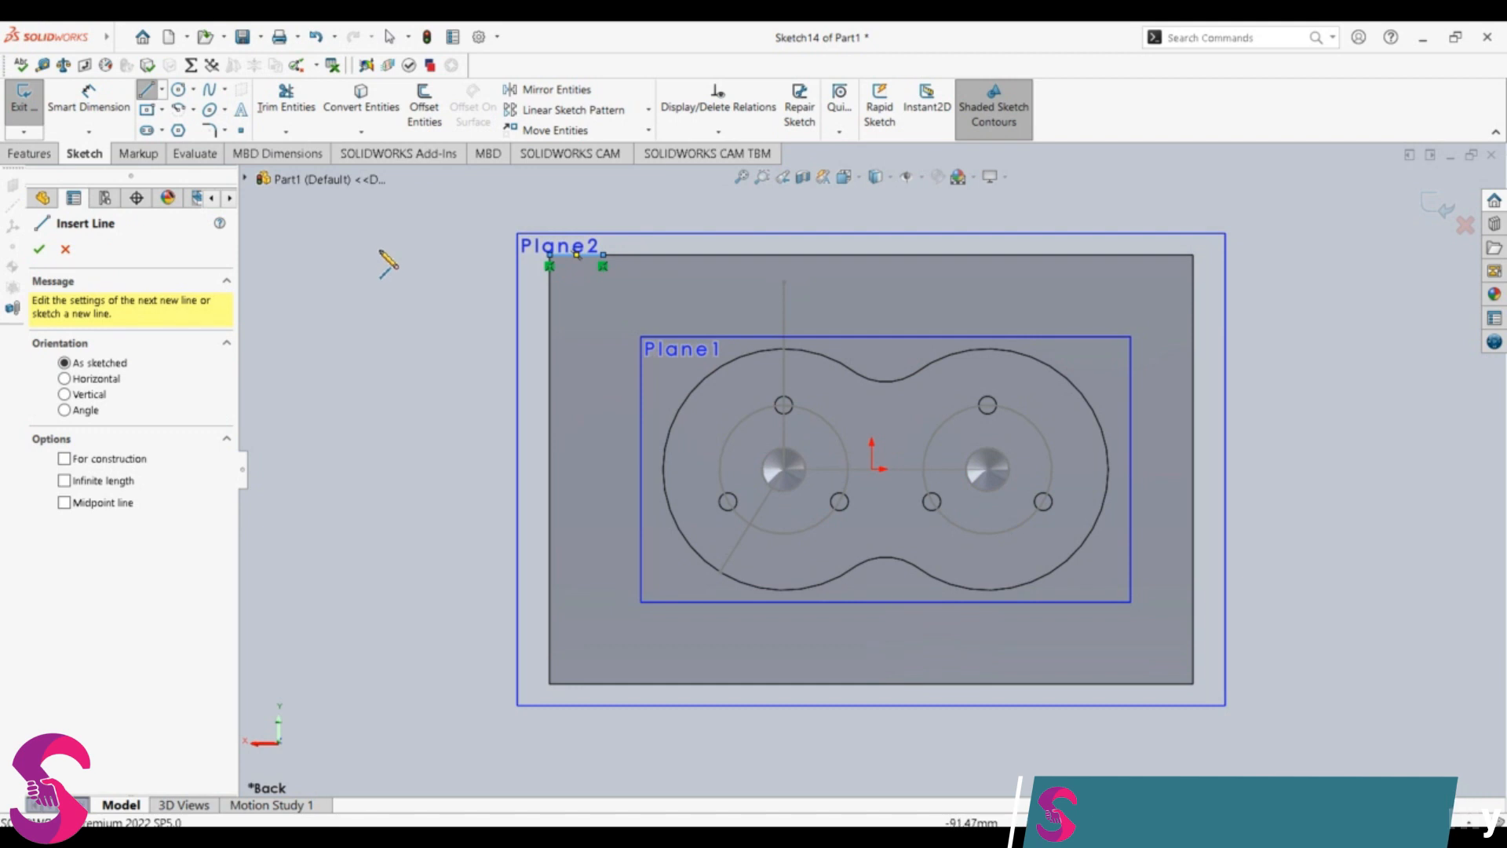
pyautogui.click(603, 255)
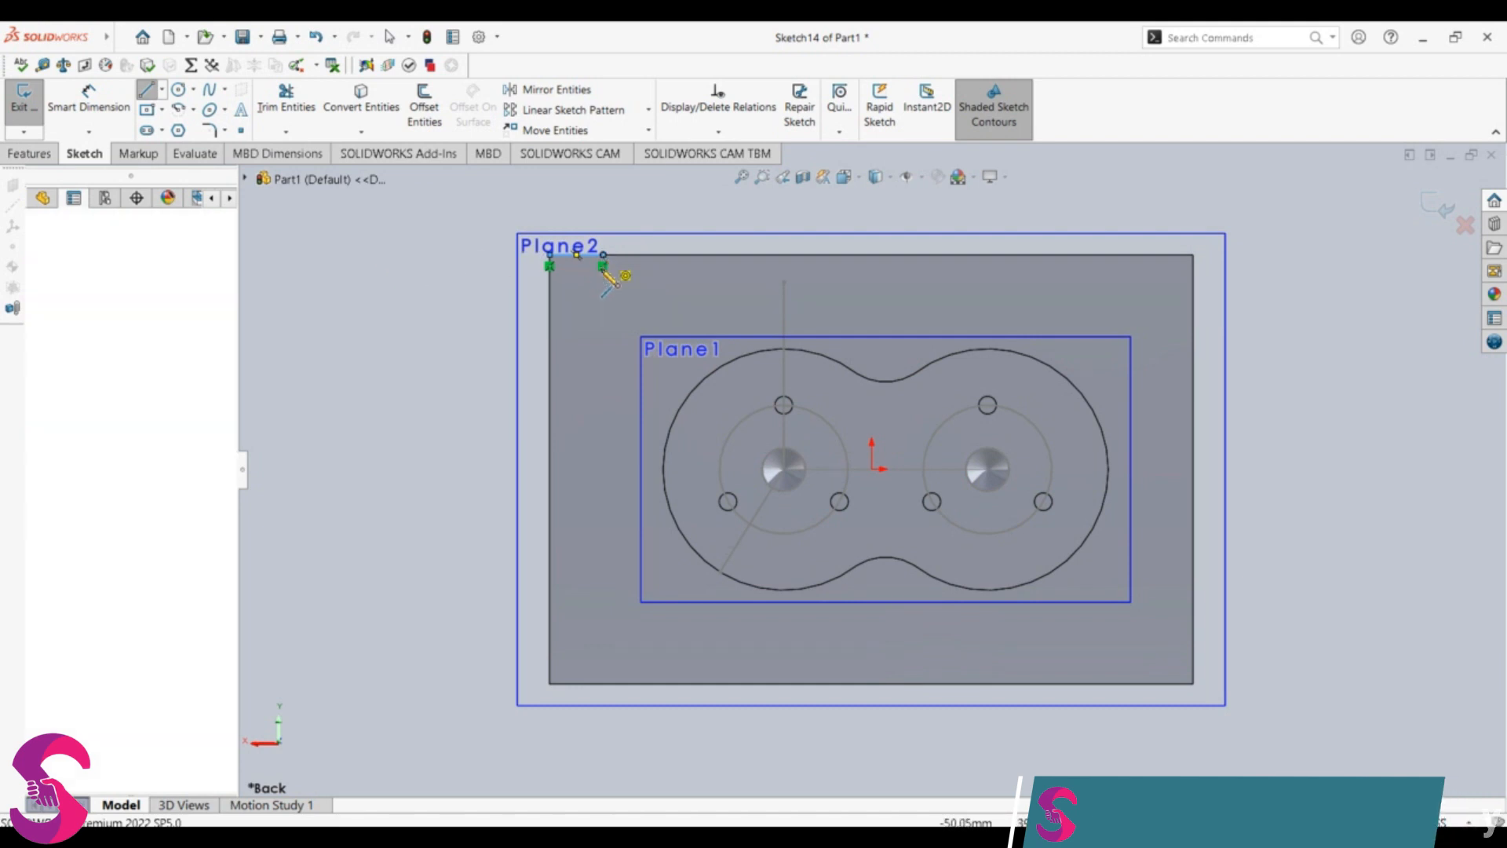
pyautogui.click(602, 323)
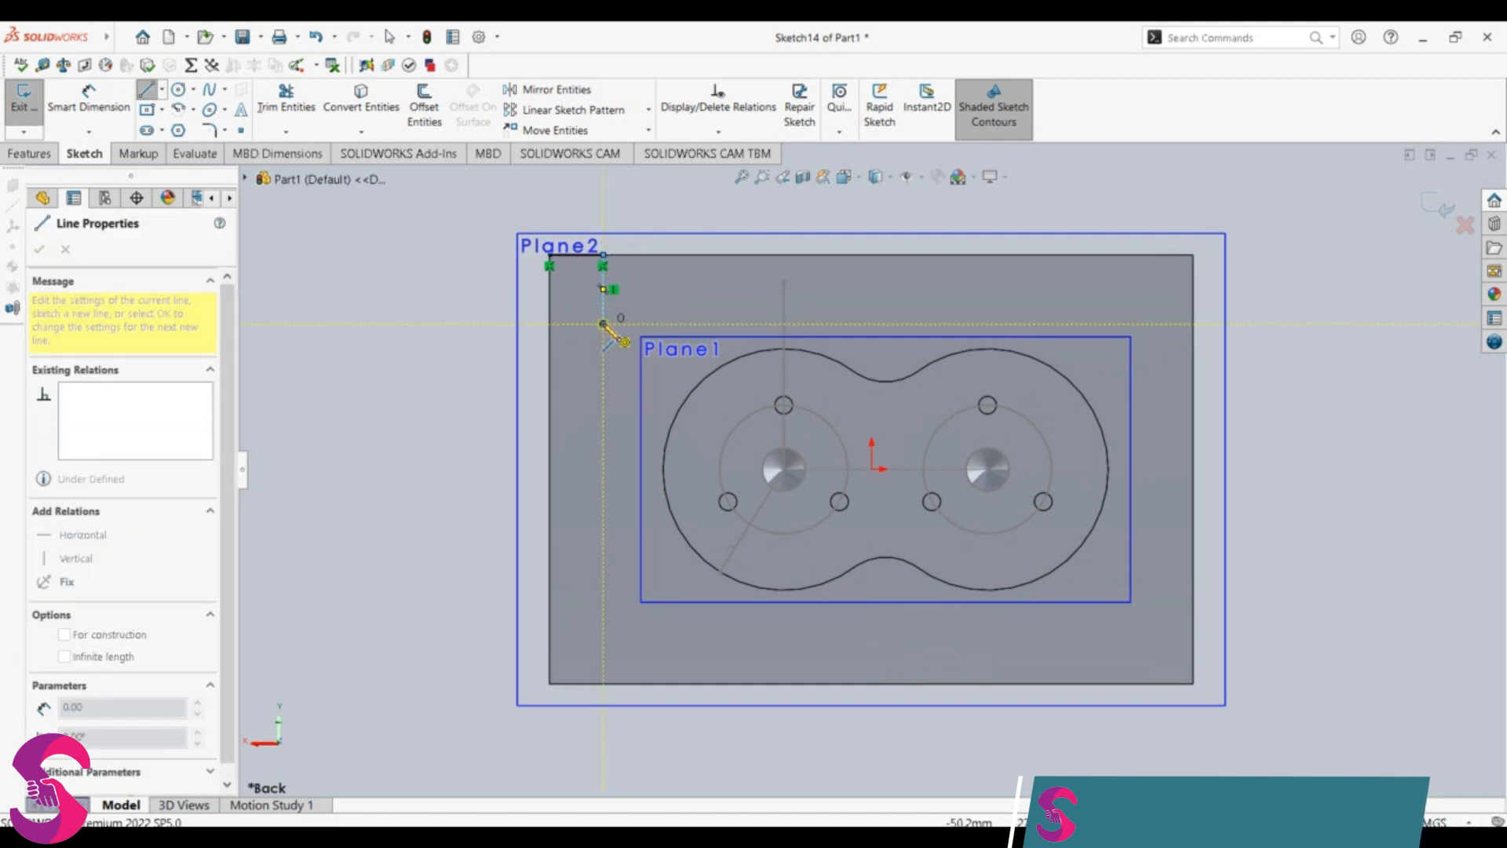
pyautogui.press('Escape')
pyautogui.click(604, 299)
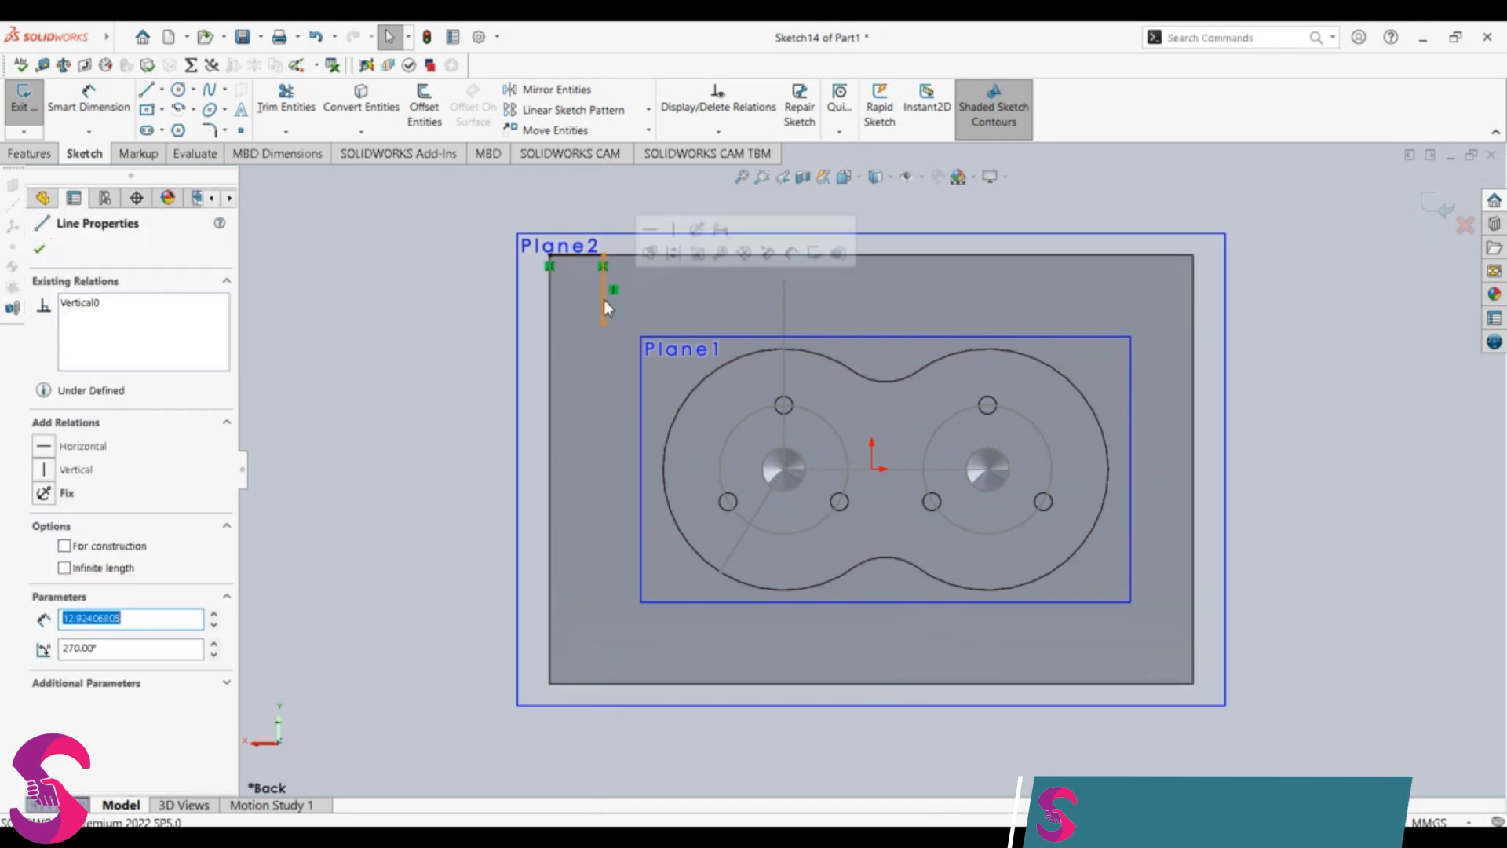
pyautogui.write('10')
pyautogui.press('Return')
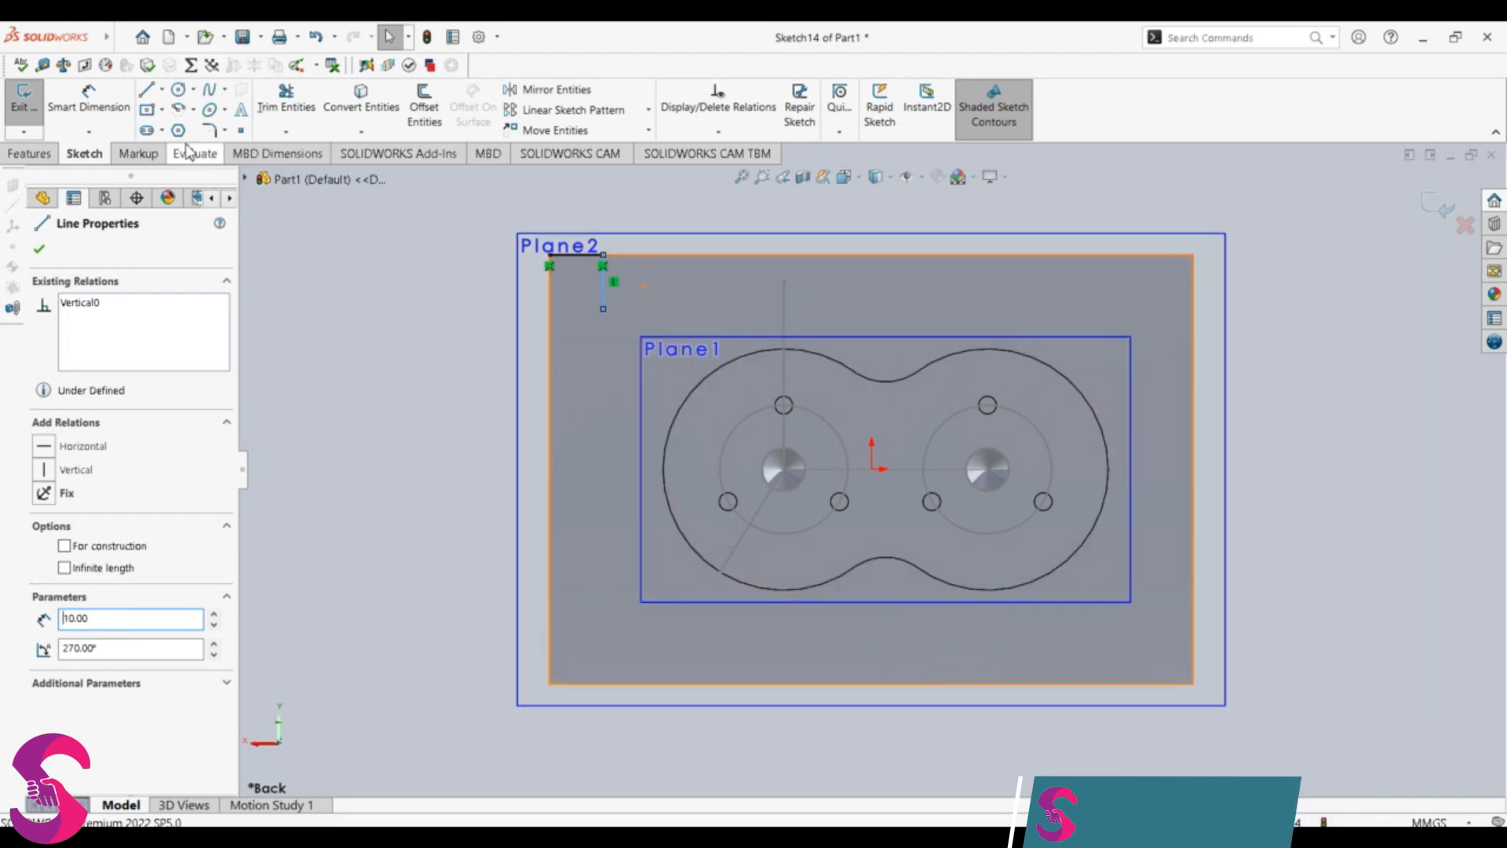
# Step: Sketch a 10 mm horizontal line along the block's bottom edge, running left from its lower-right corner
pyautogui.click(146, 88)
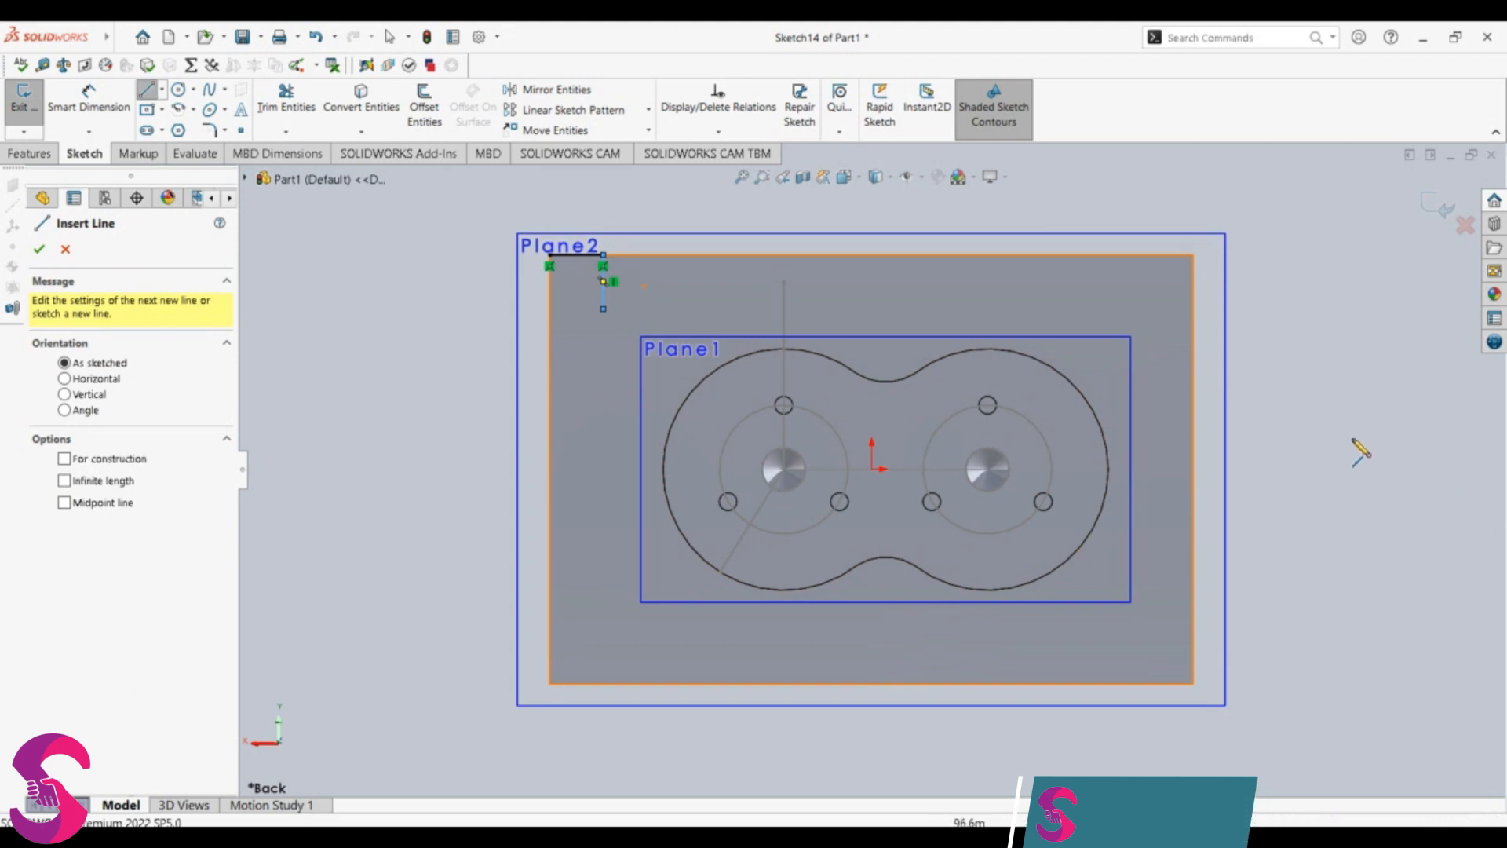
pyautogui.click(1193, 684)
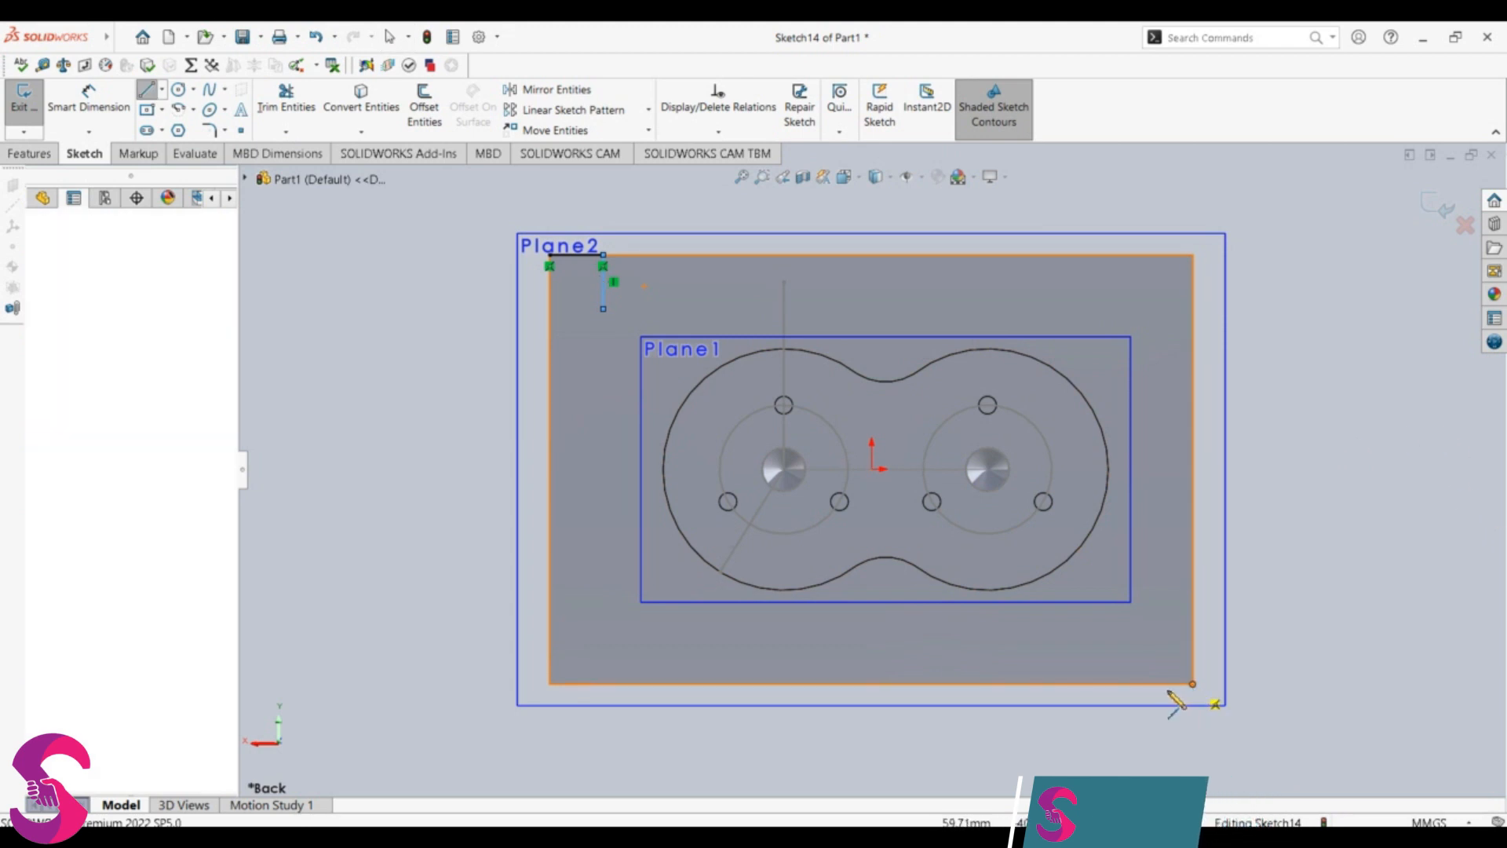
pyautogui.click(1115, 685)
pyautogui.press('Escape')
pyautogui.click(1135, 685)
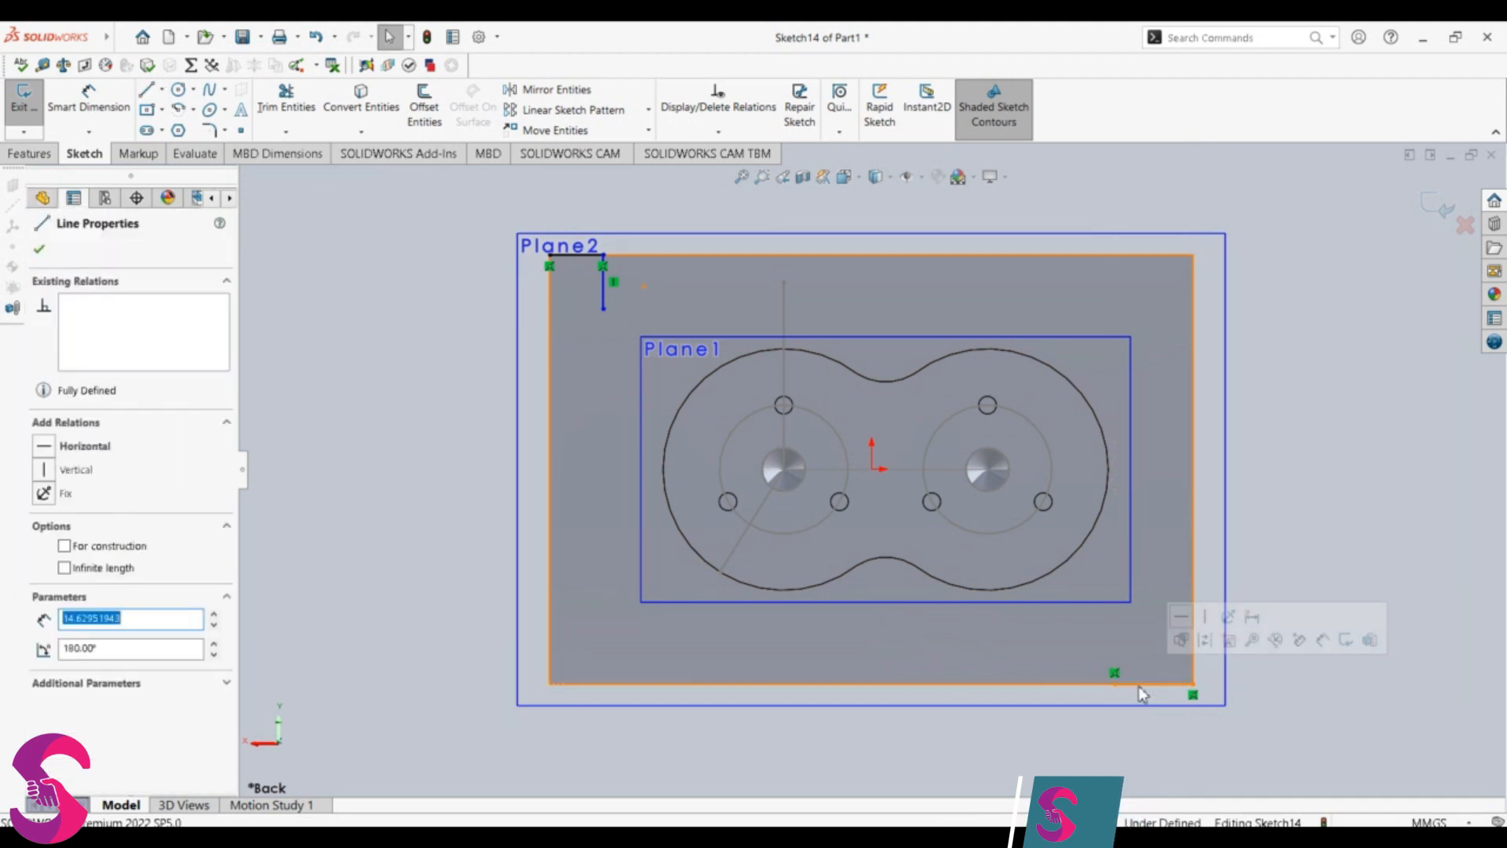
pyautogui.write('10')
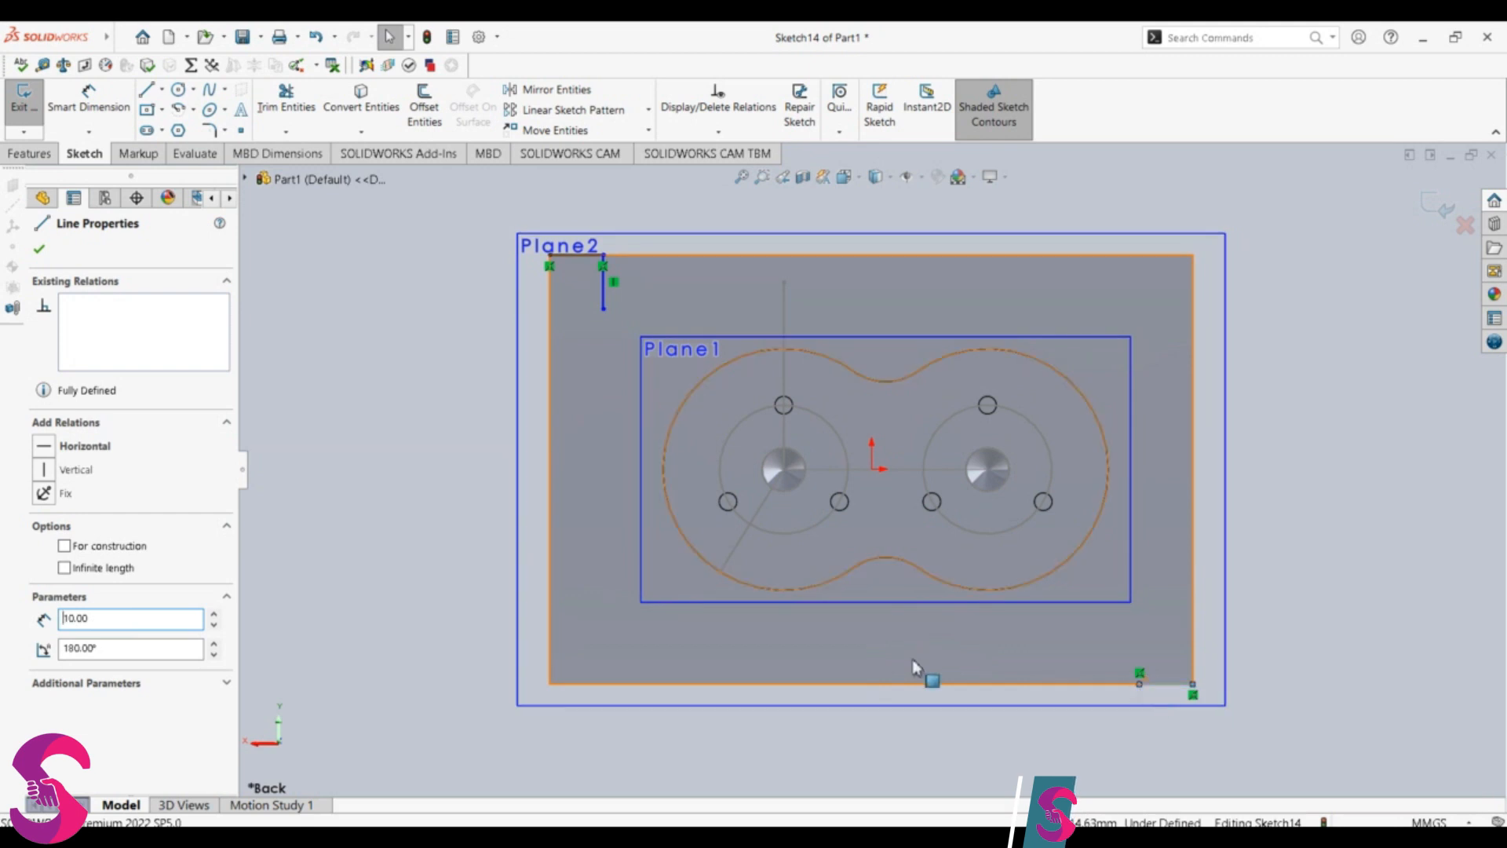
pyautogui.press('Escape')
# Step: Sketch a 10 mm vertical line upward from the inner end of the short line on the block's bottom edge
pyautogui.click(161, 89)
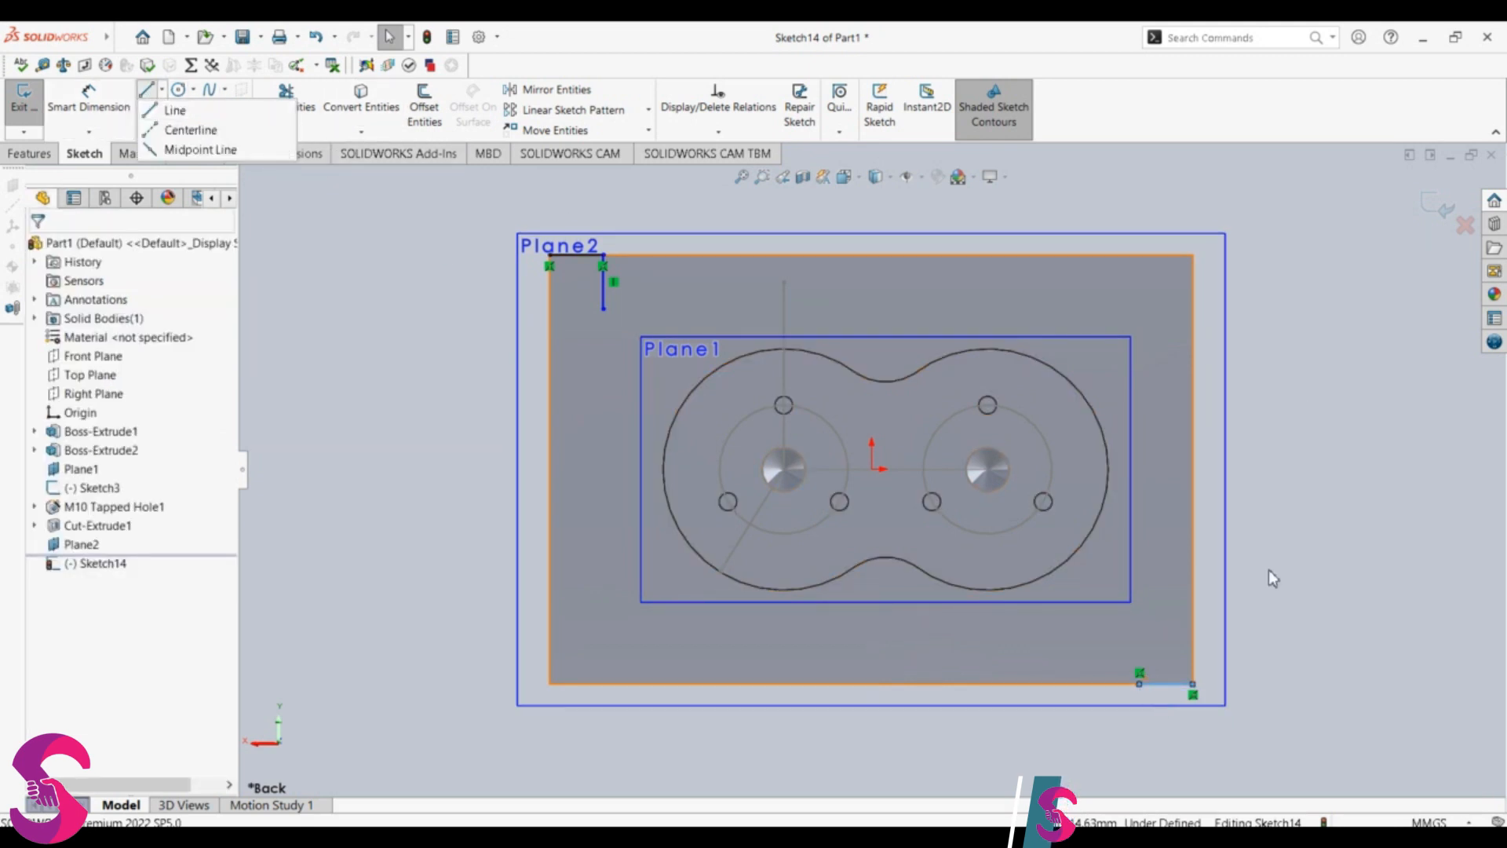
pyautogui.click(1139, 684)
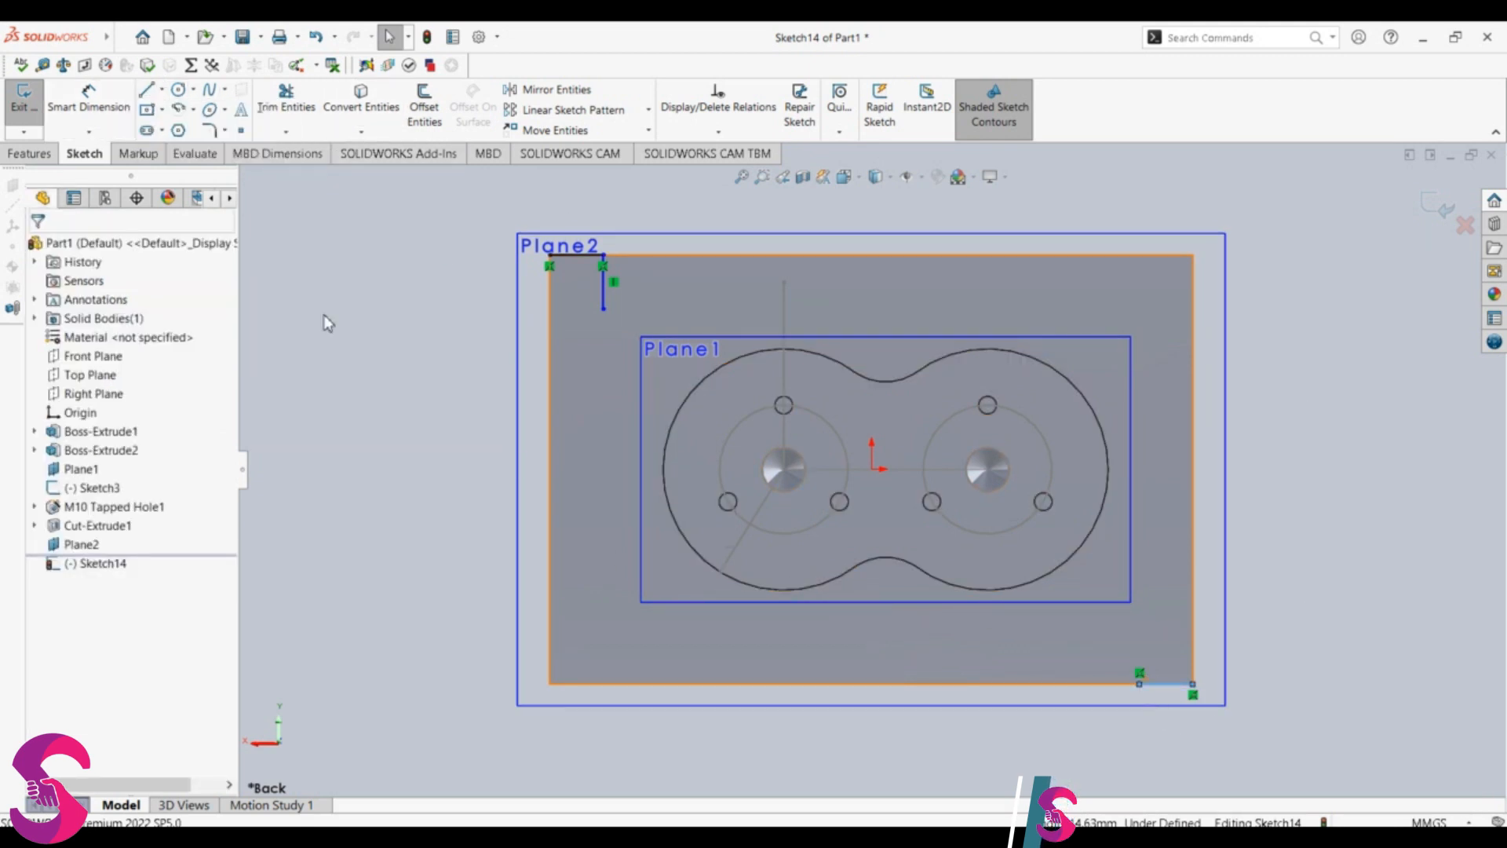
pyautogui.click(148, 89)
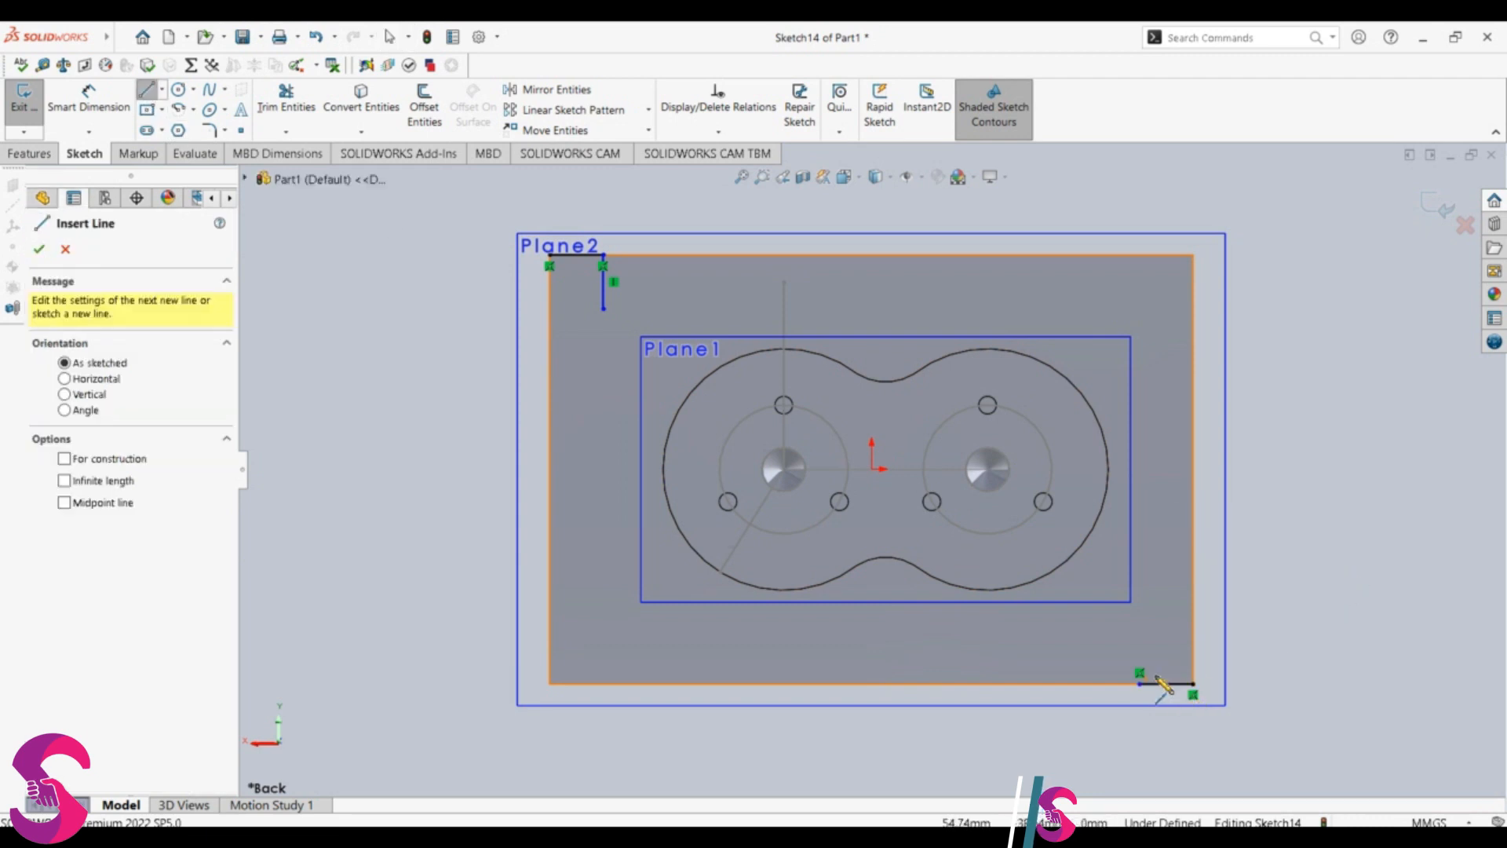
pyautogui.click(1140, 683)
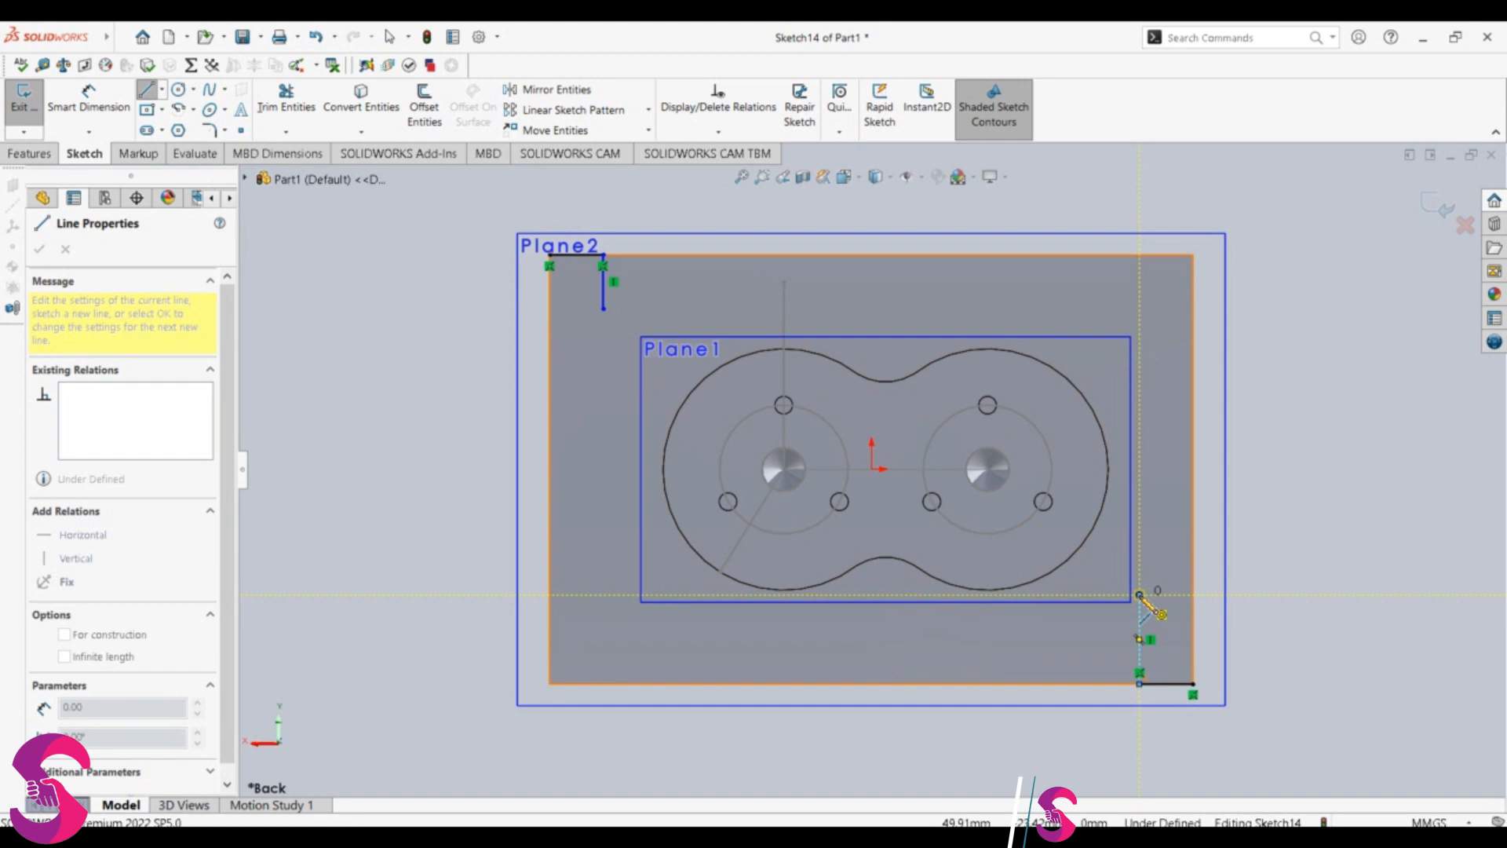
pyautogui.click(1140, 594)
pyautogui.press('Escape')
pyautogui.click(1146, 621)
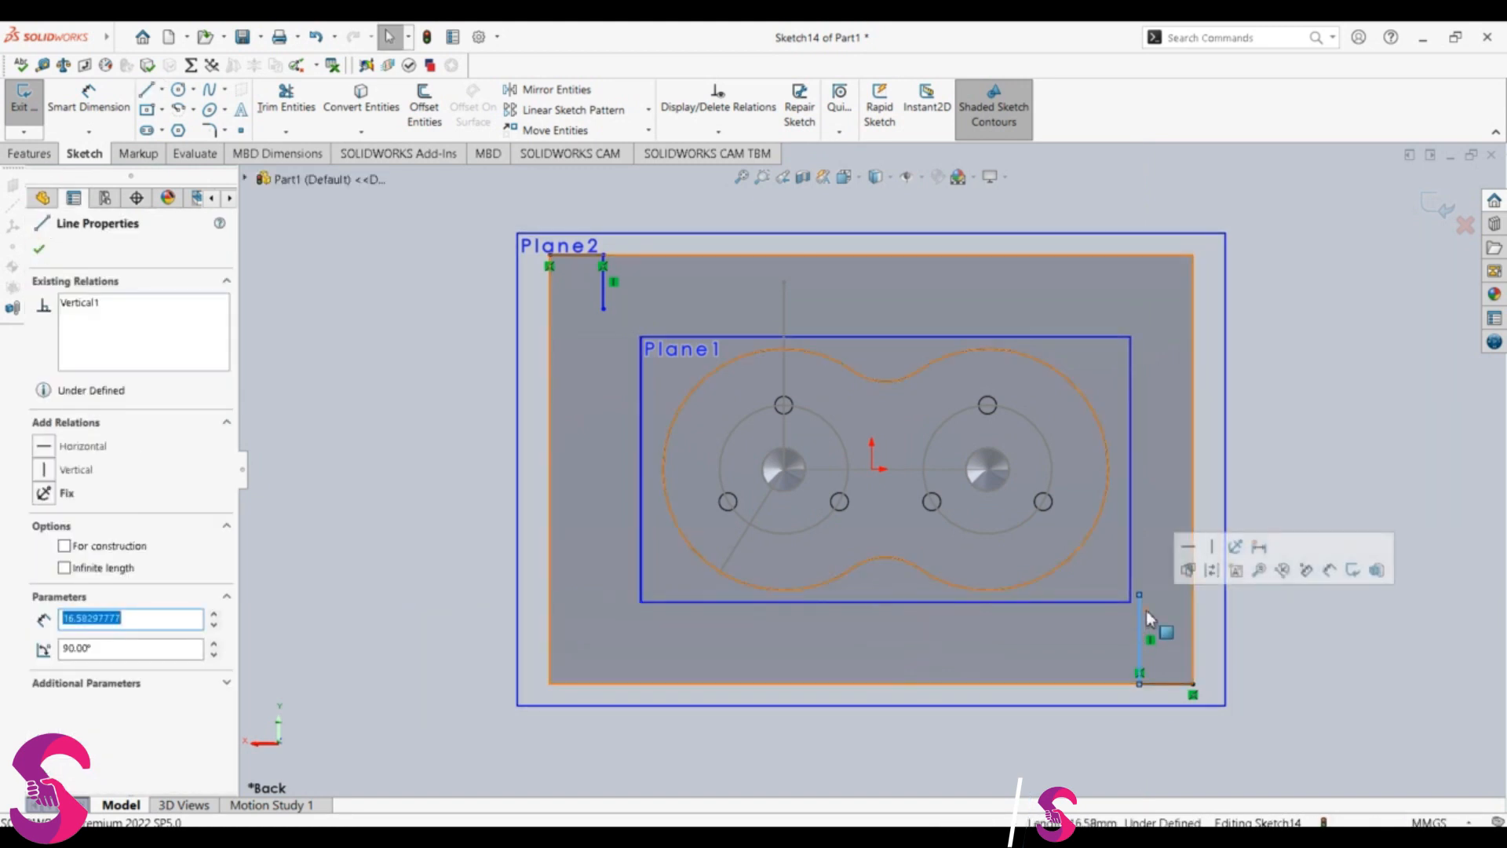
pyautogui.write('10.00')
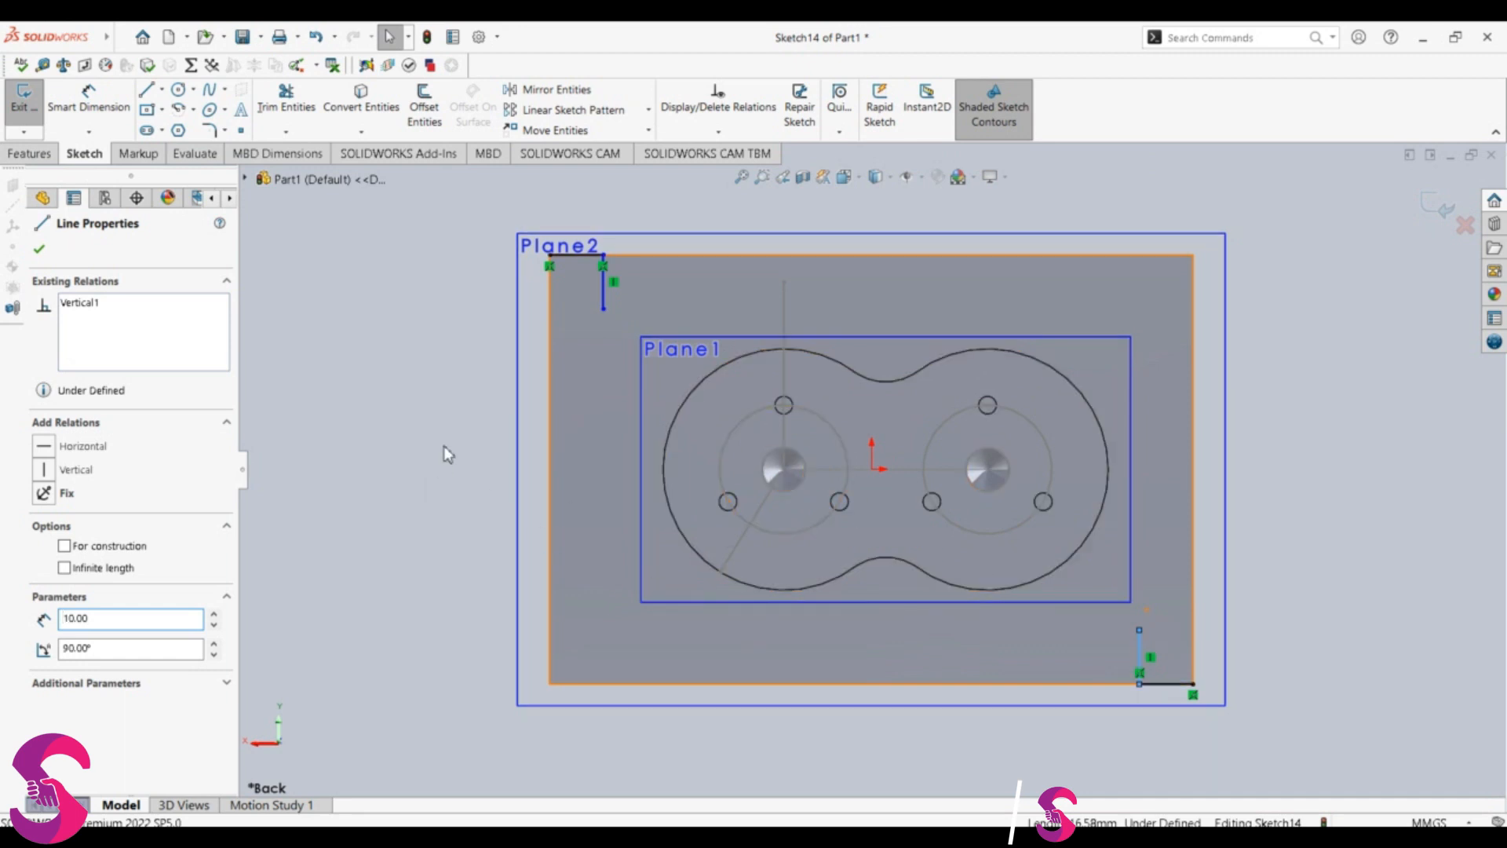
# Step: Sketch a circle of 4 mm radius centred on the lower end of the vertical helper line near the upper-left corner
pyautogui.click(178, 91)
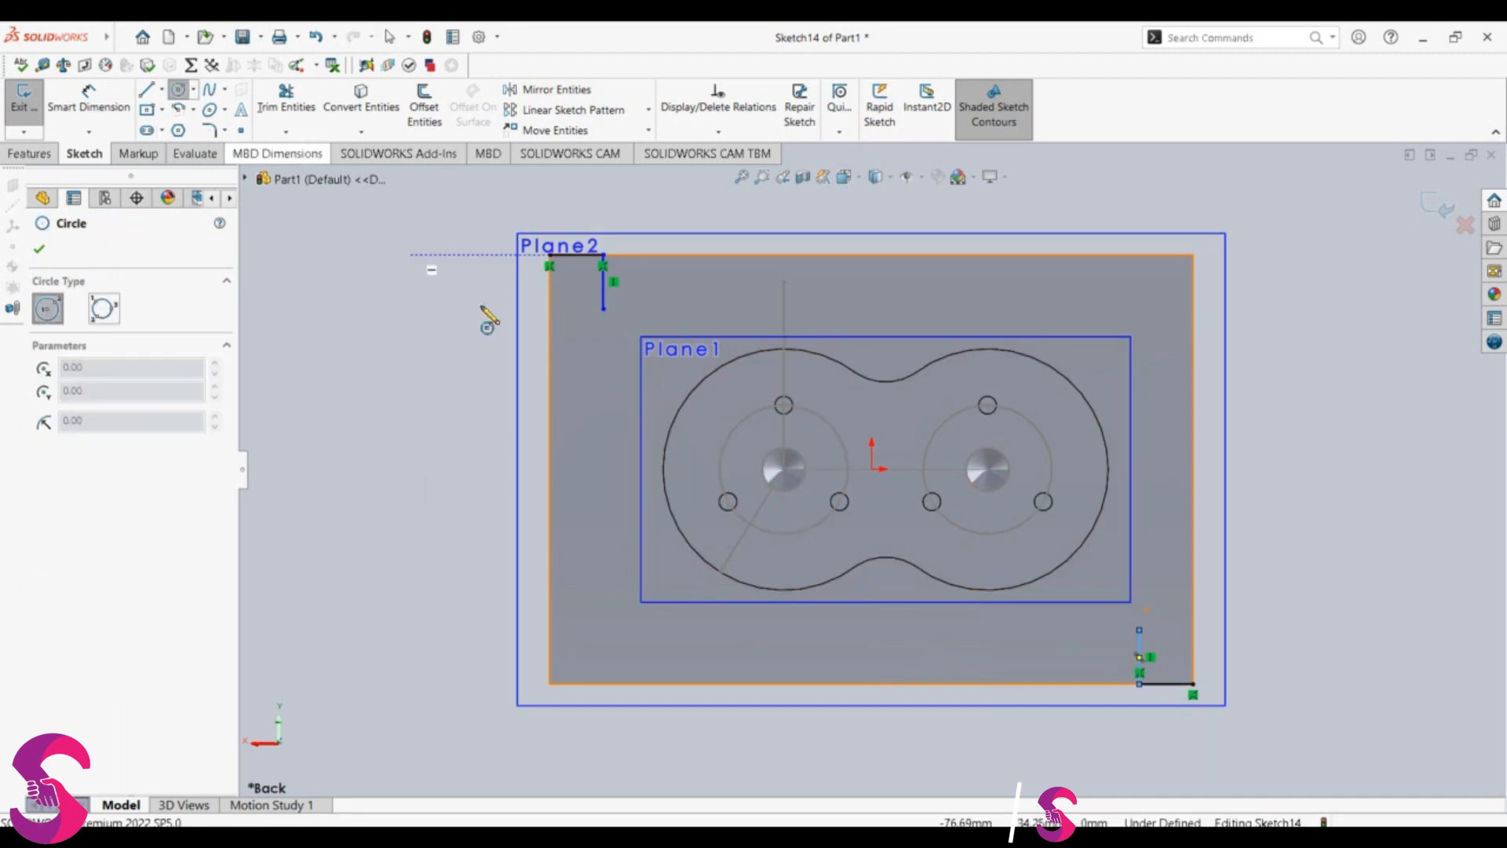
pyautogui.click(603, 309)
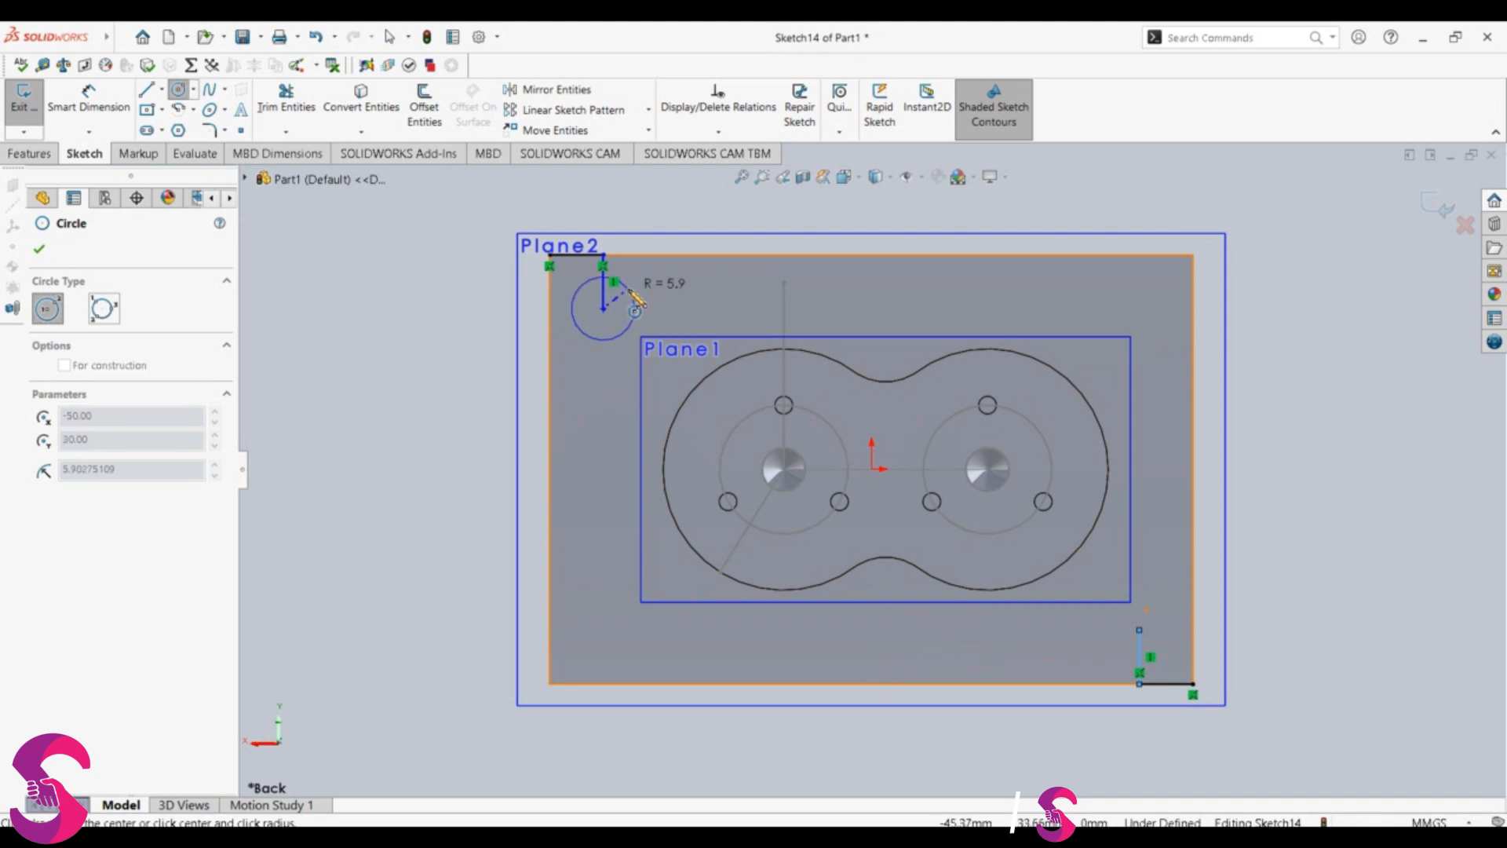
pyautogui.click(634, 288)
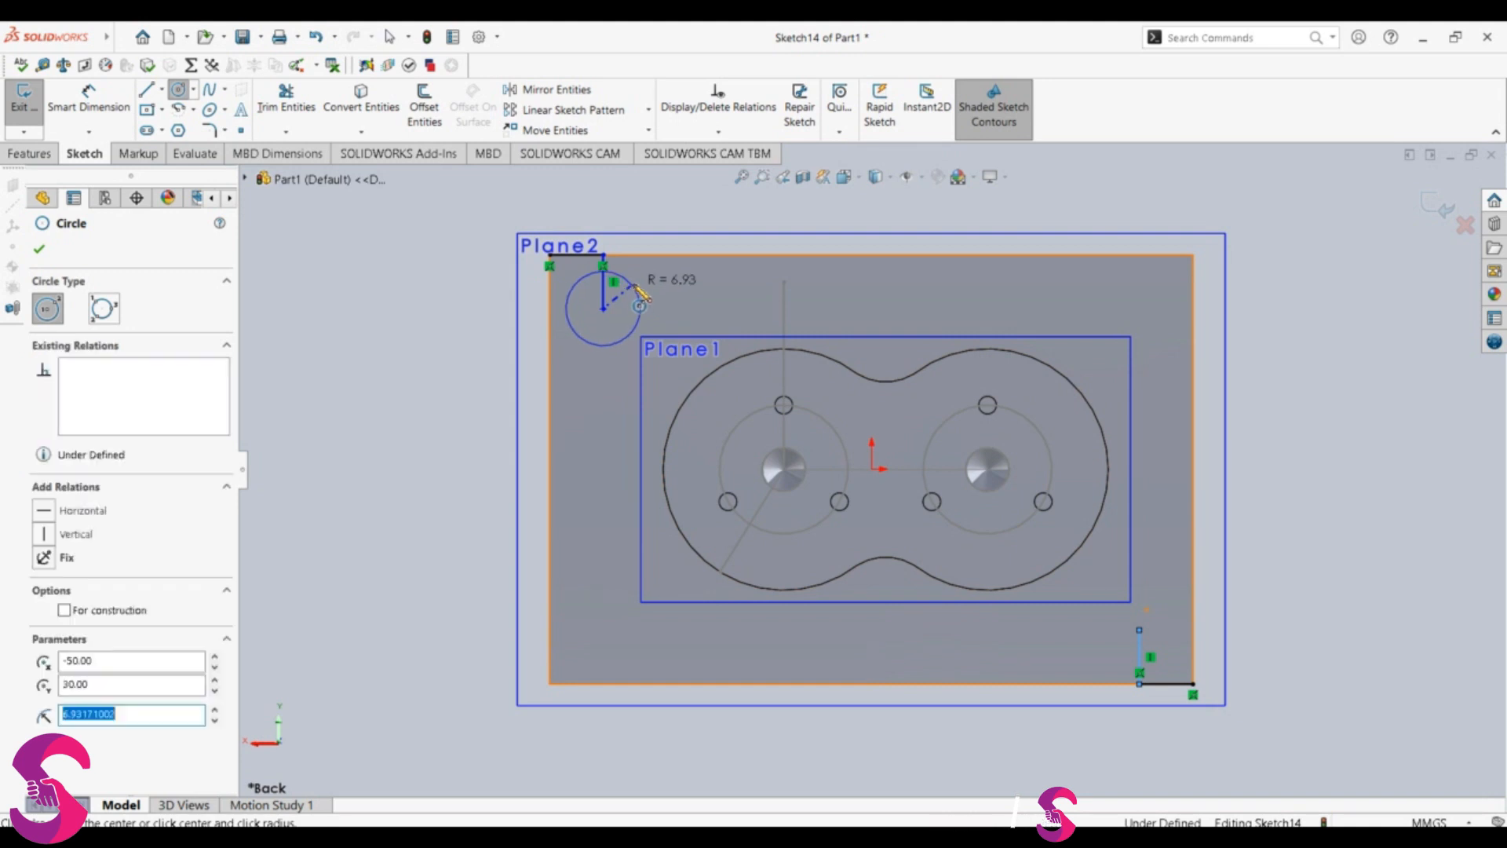
pyautogui.write('4')
pyautogui.press('Return')
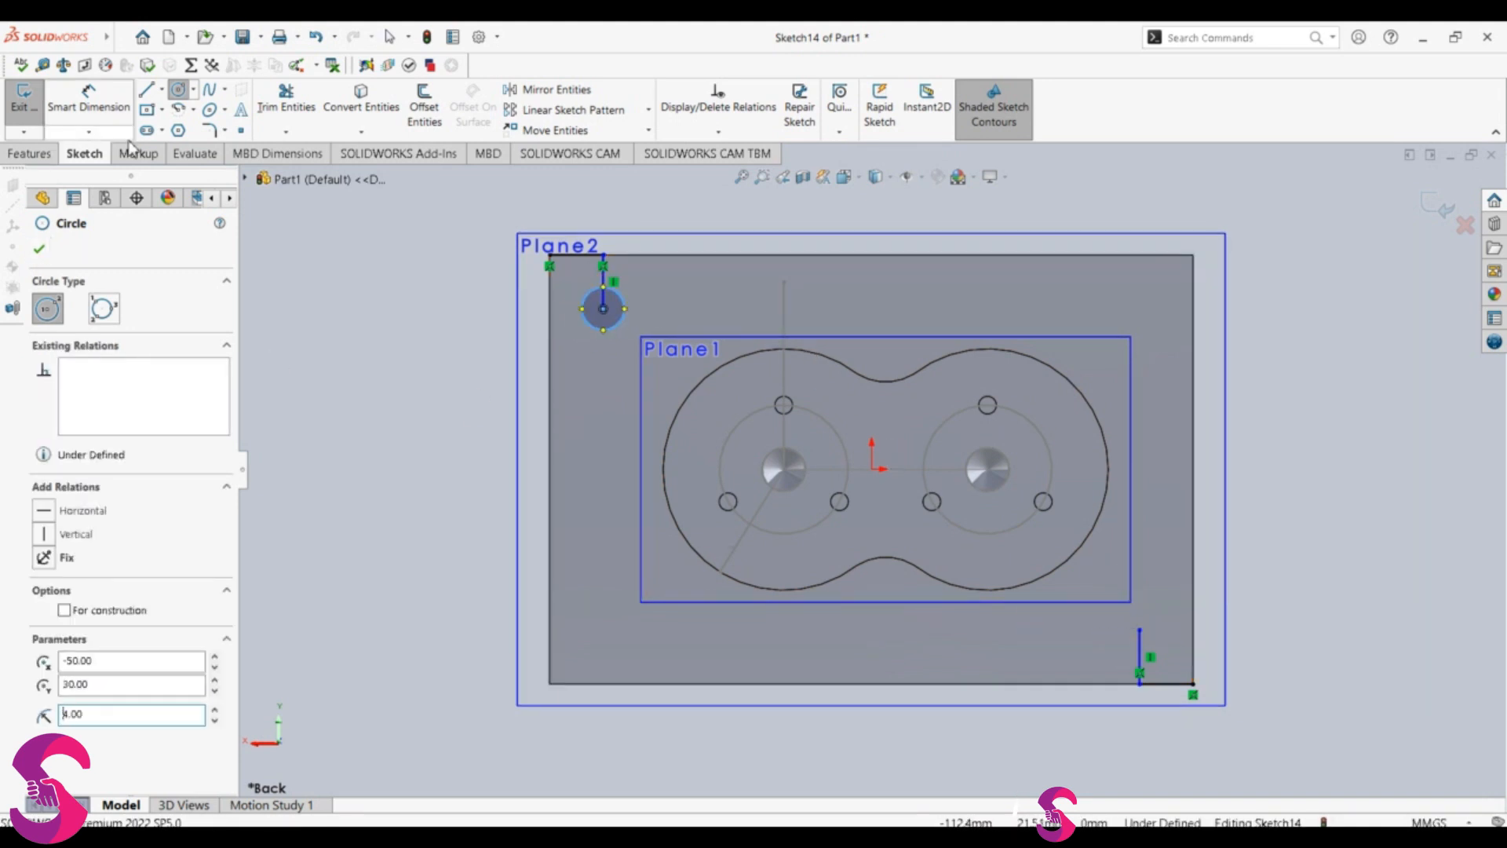
pyautogui.click(185, 90)
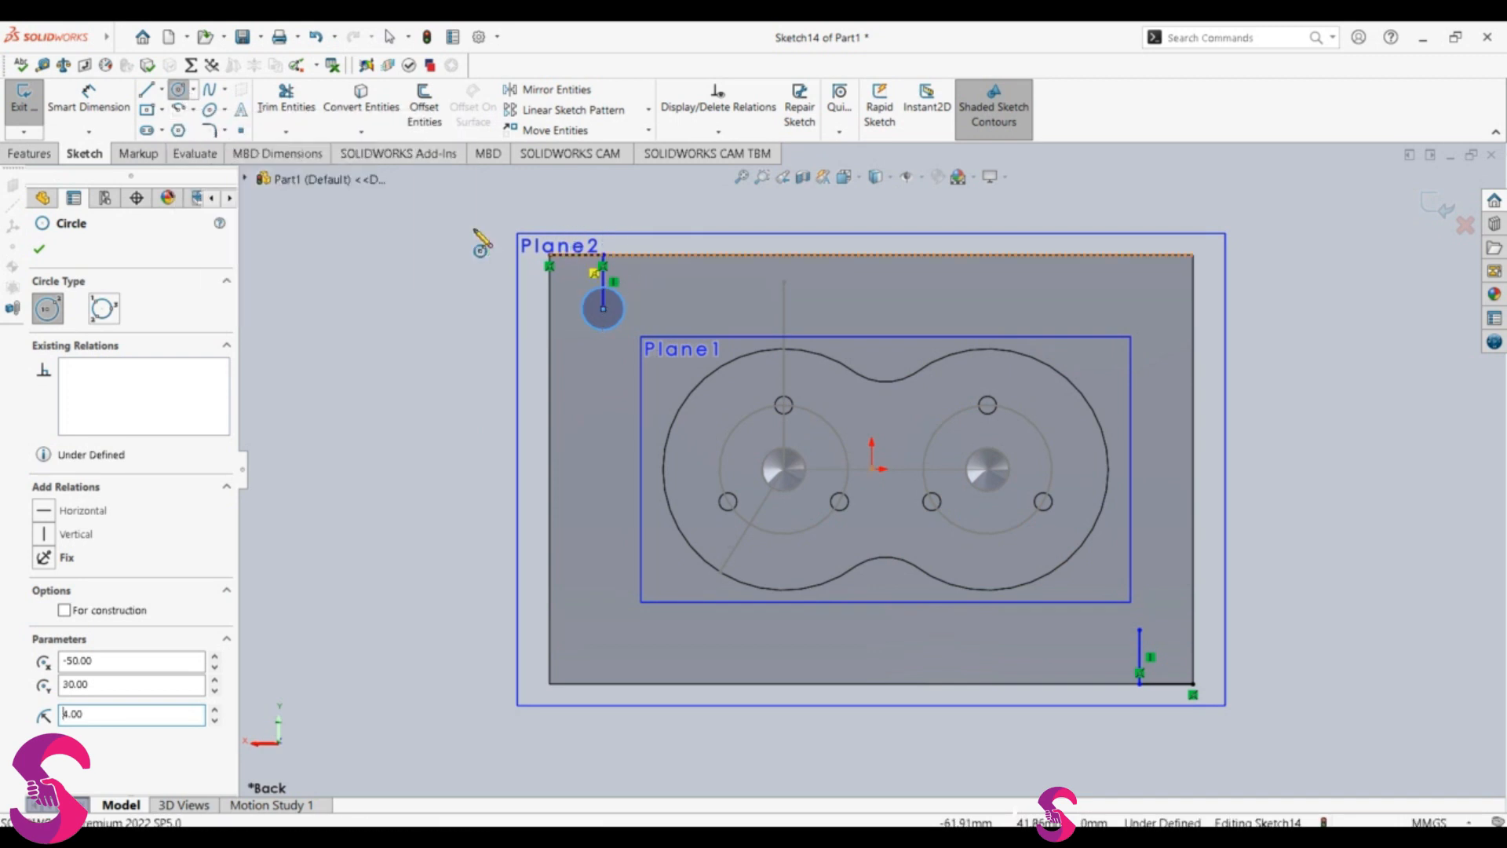
pyautogui.click(29, 153)
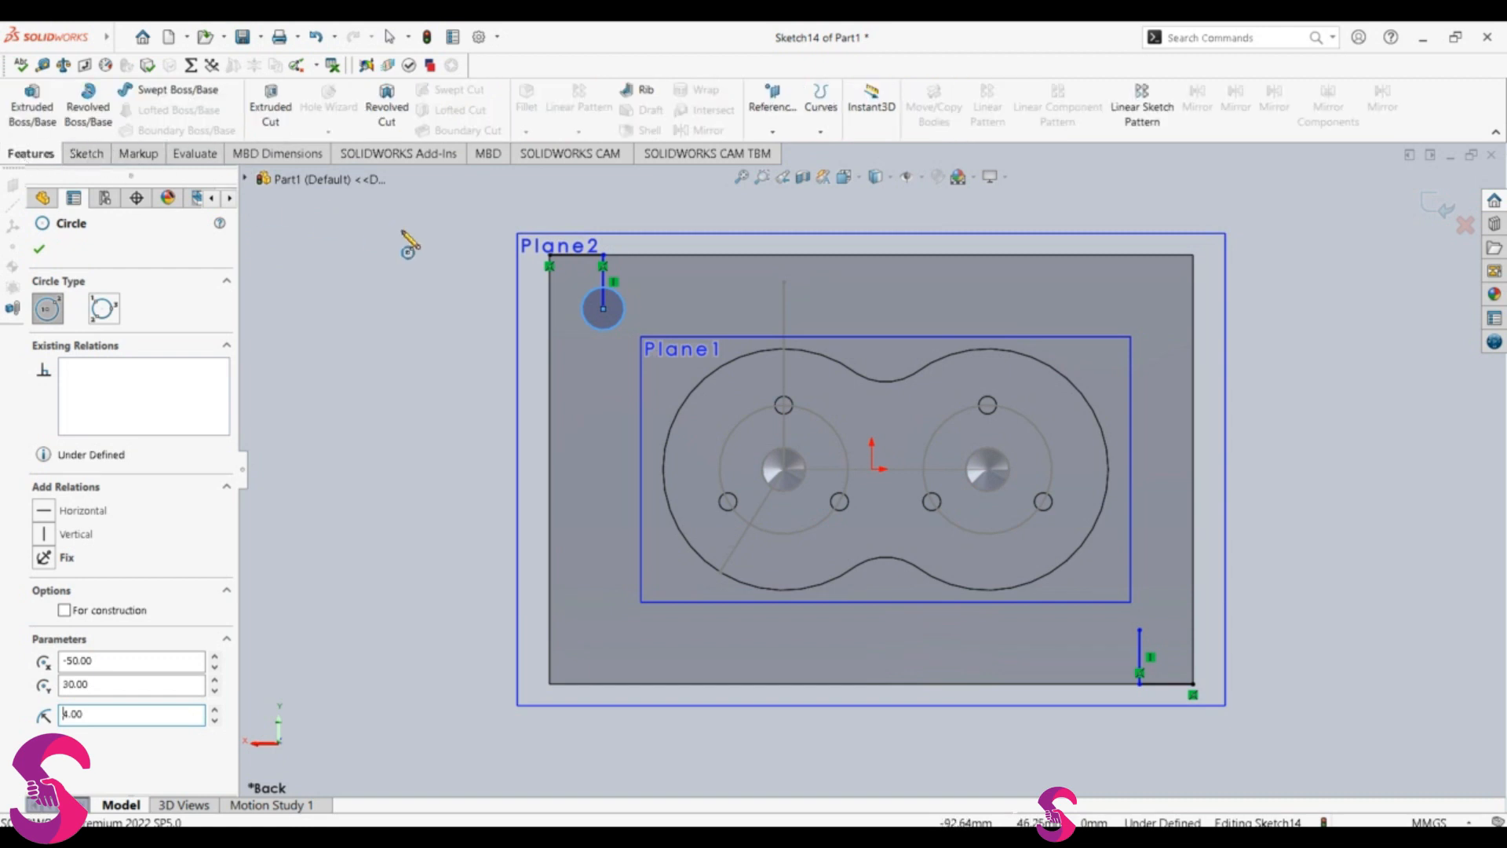
pyautogui.press('Escape')
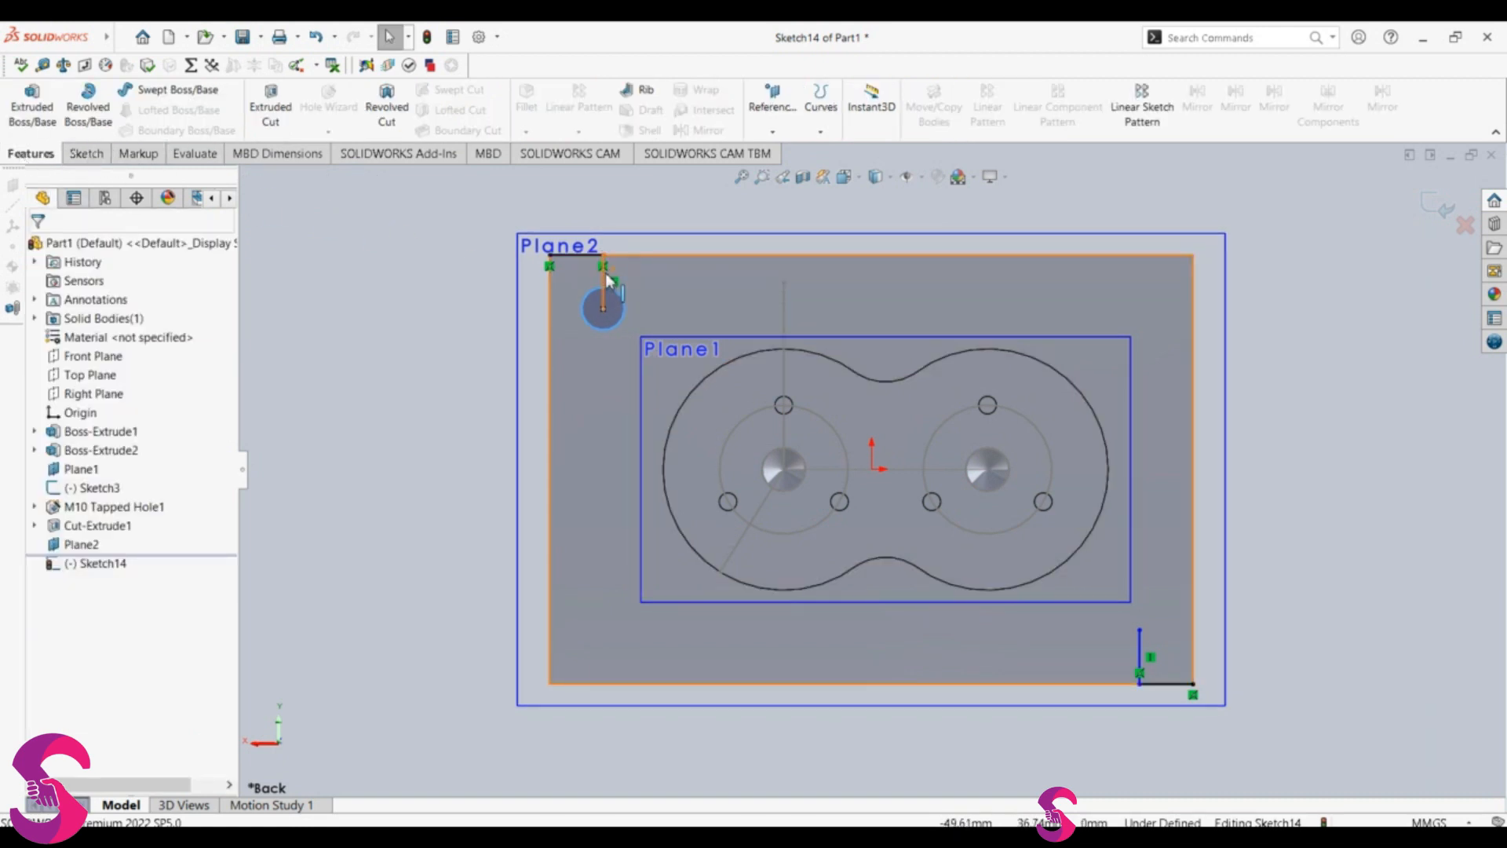